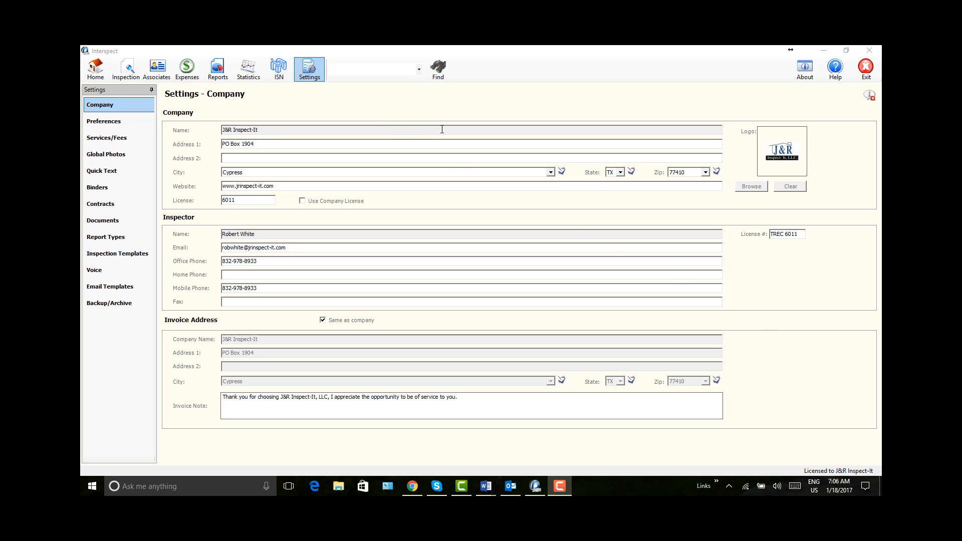
# Step: Open the title page layout of the CREIA REPORT report type
pyautogui.click(102, 239)
pyautogui.click(197, 256)
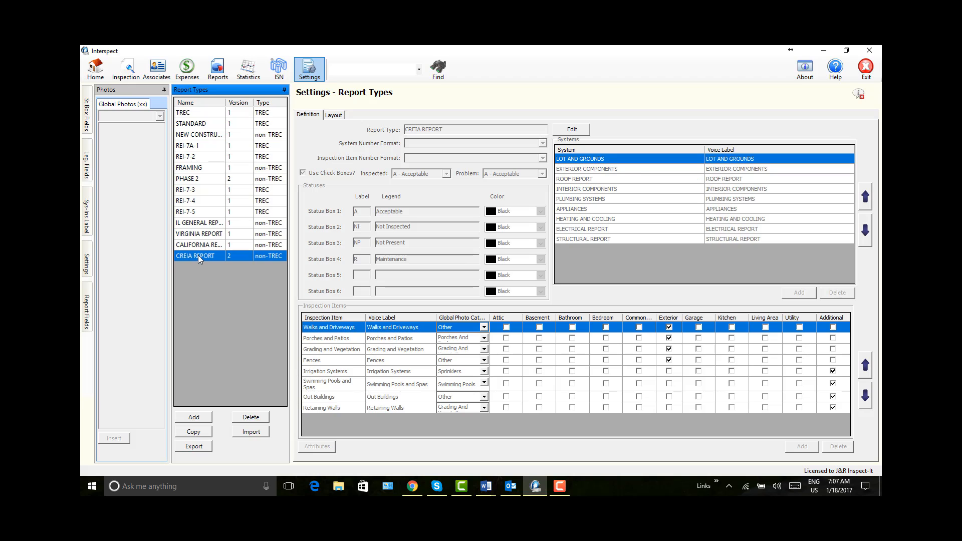
pyautogui.click(334, 116)
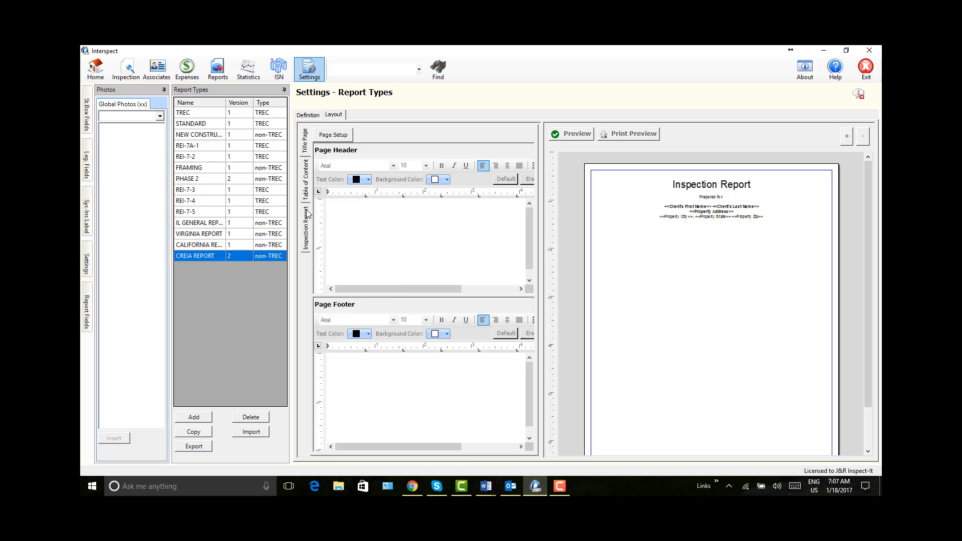
# Step: Review the title page's margin, column and frame settings, accept them and refresh the preview
pyautogui.click(332, 136)
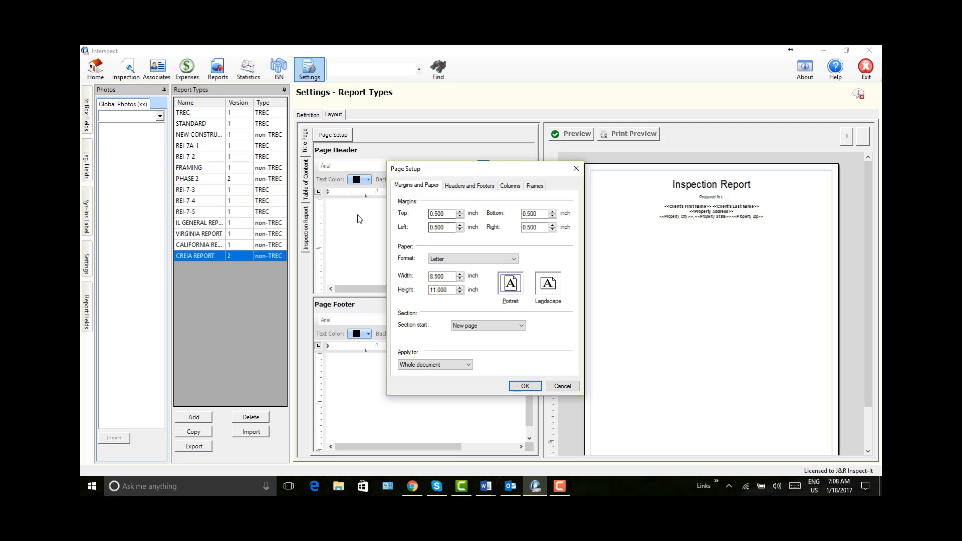
pyautogui.click(511, 188)
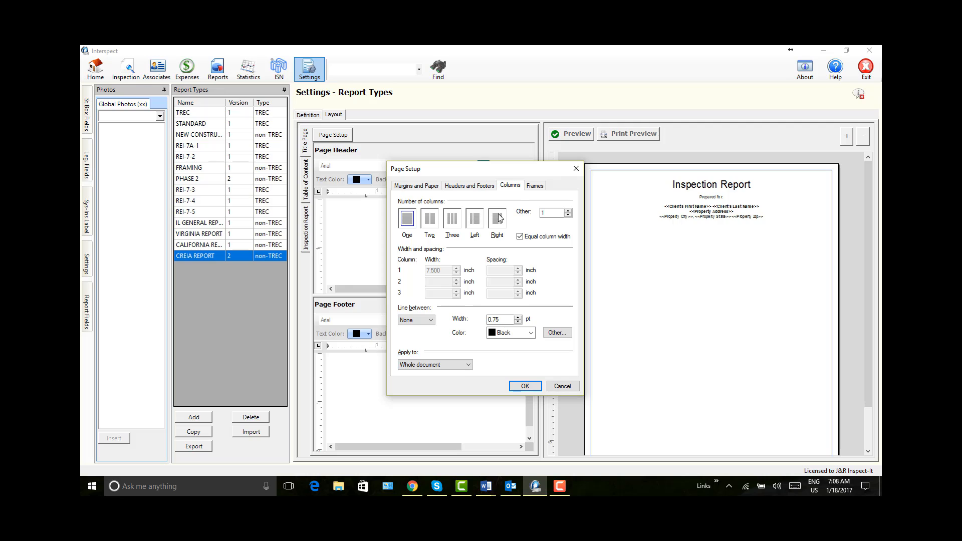
pyautogui.click(535, 185)
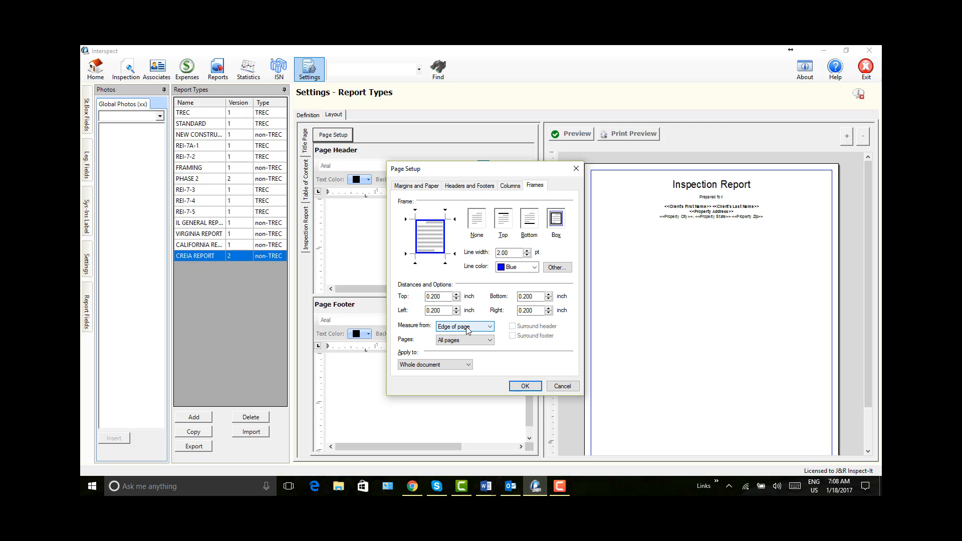
pyautogui.click(524, 386)
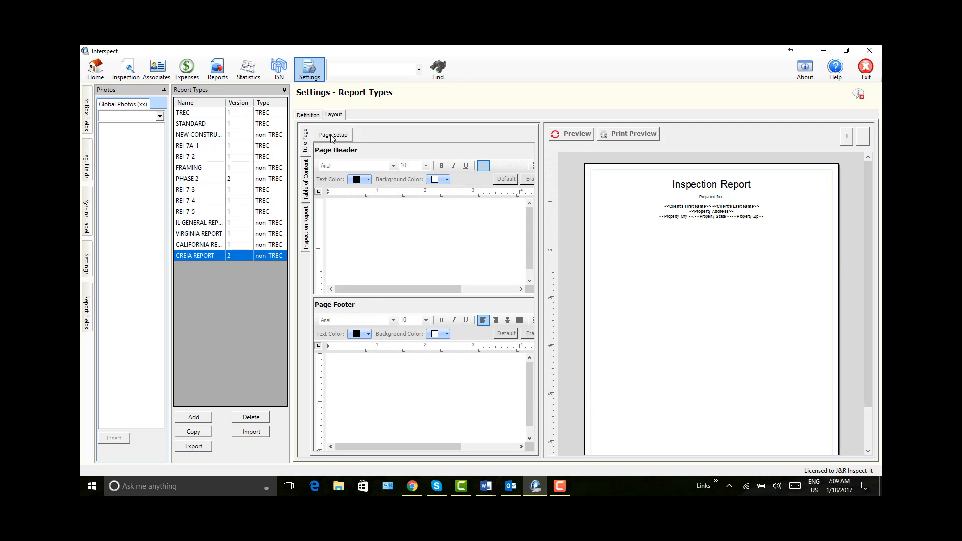
pyautogui.click(568, 137)
# Step: Widen the layout editing area and enlarge the Page Header editor above the Page Footer
pyautogui.click(543, 204)
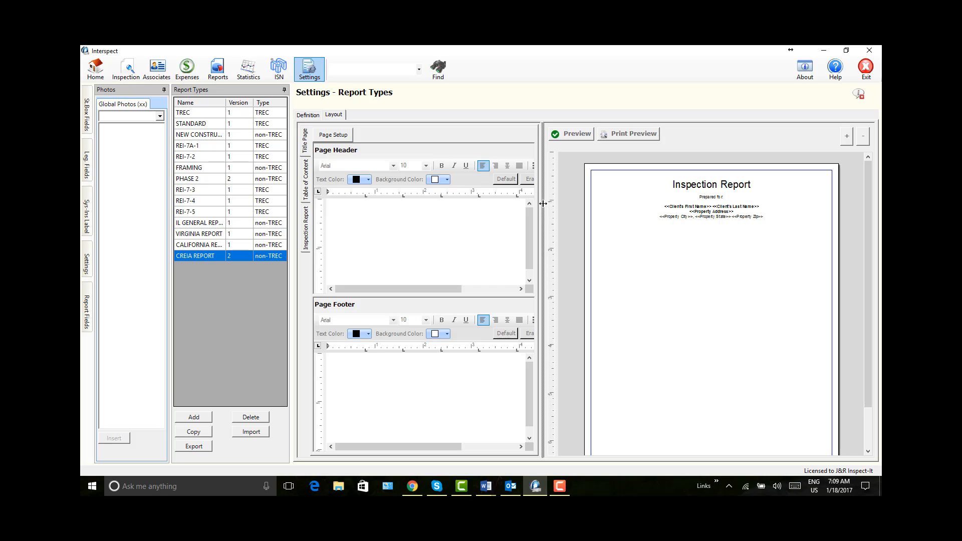
pyautogui.moveTo(663, 207); pyautogui.dragTo(741, 207)
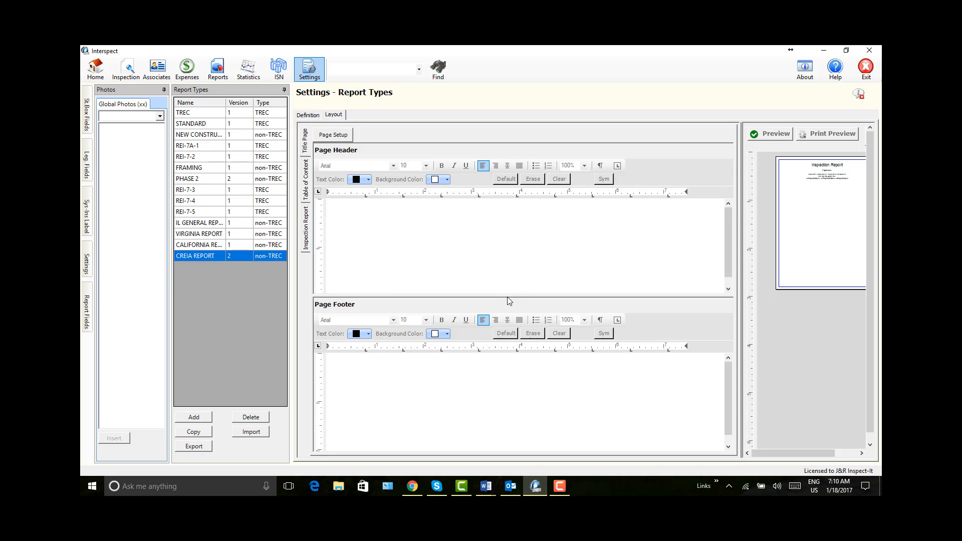
pyautogui.moveTo(508, 296); pyautogui.dragTo(518, 373)
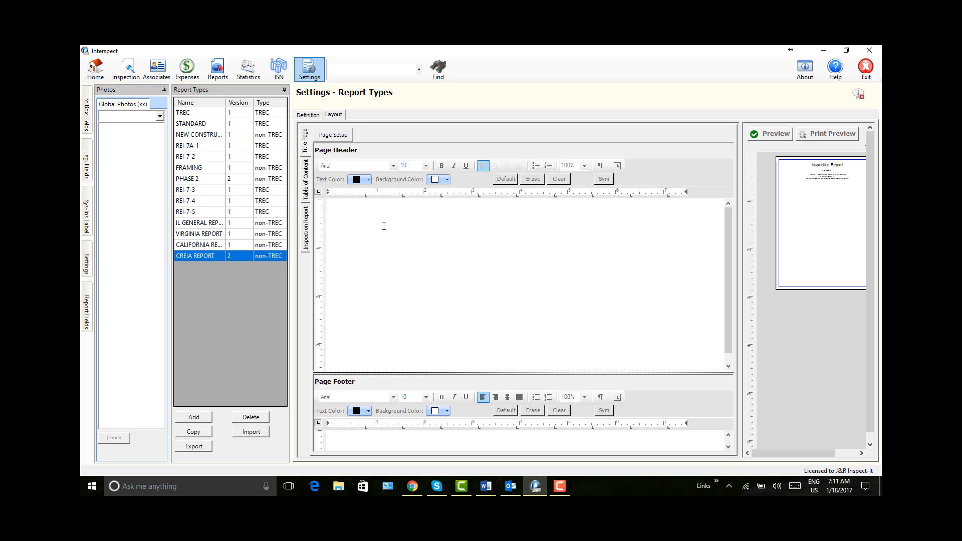
# Step: Insert a table with 3 columns and 1 row into the page header
pyautogui.rightClick(448, 222)
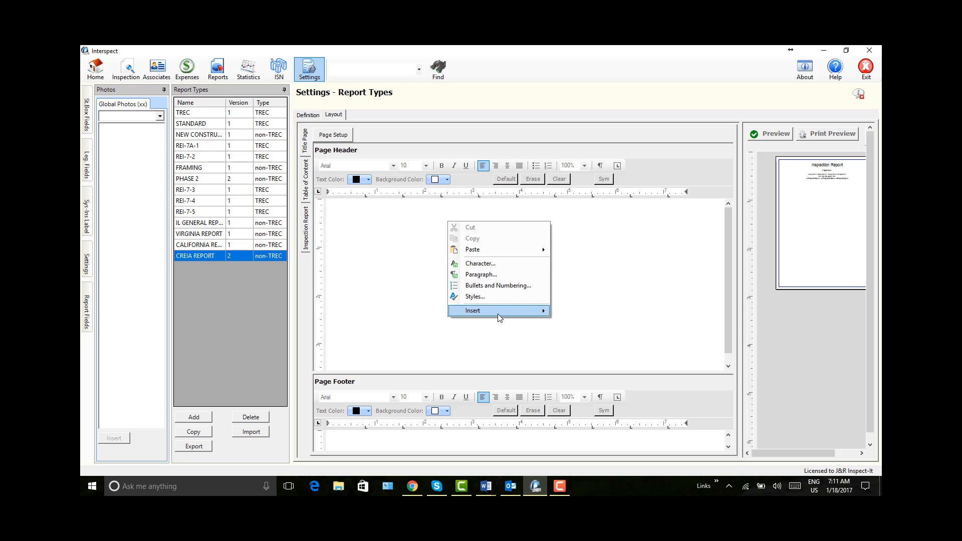
pyautogui.moveTo(498, 314)
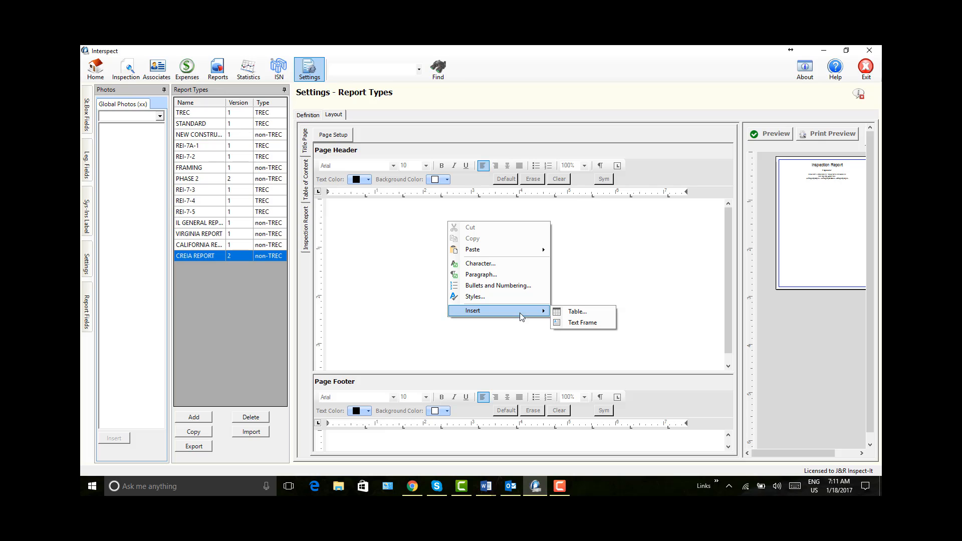
pyautogui.click(578, 312)
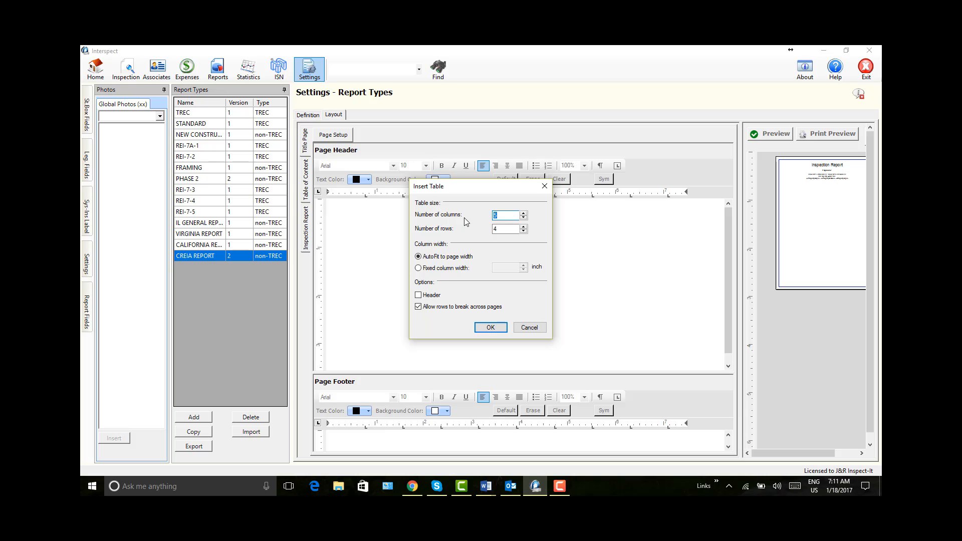
pyautogui.click(524, 219)
pyautogui.click(524, 219)
pyautogui.click(524, 232)
pyautogui.click(523, 232)
pyautogui.click(524, 232)
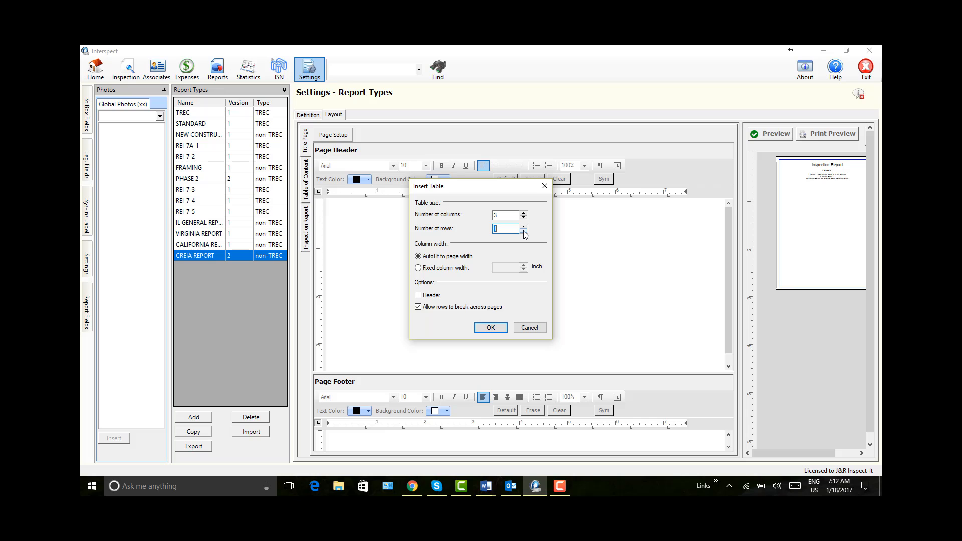
pyautogui.click(493, 328)
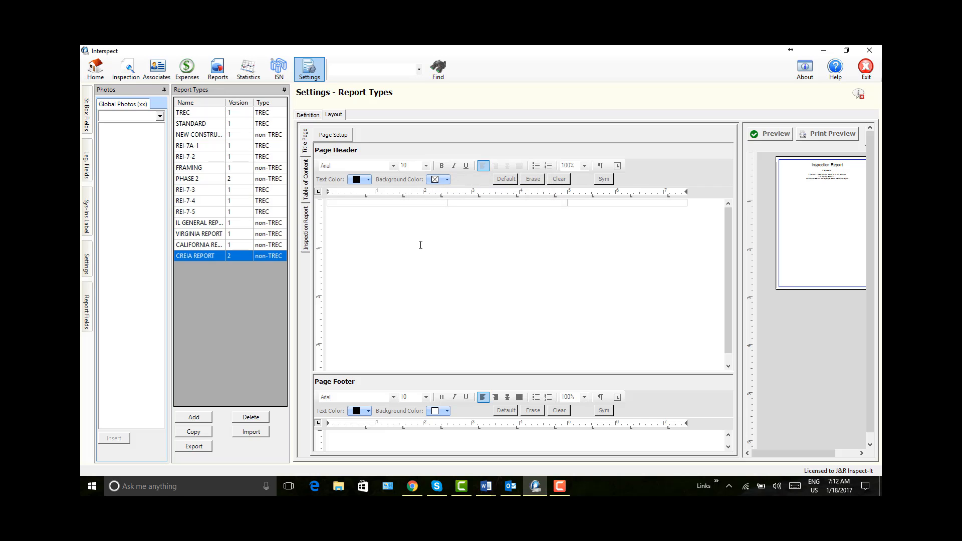
pyautogui.click(354, 203)
pyautogui.moveTo(448, 206); pyautogui.dragTo(596, 203)
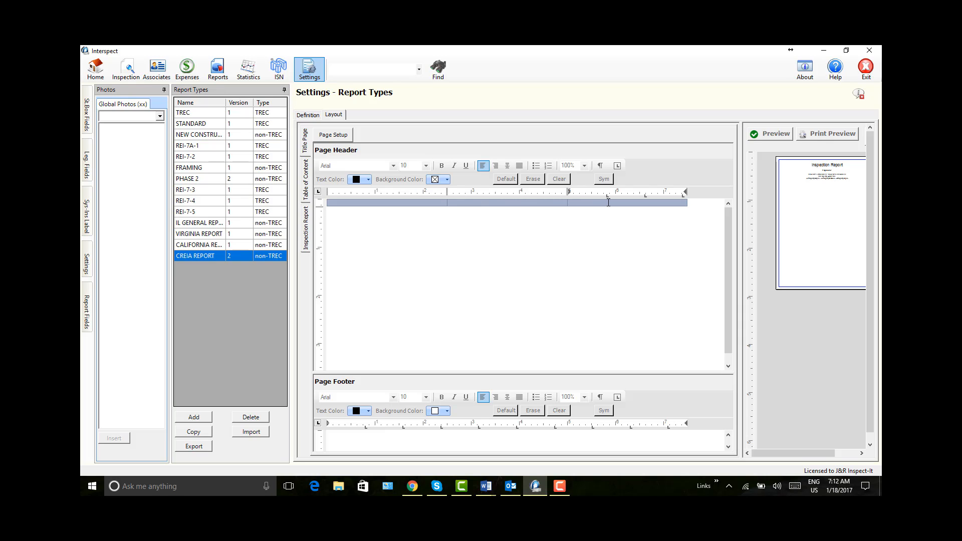
pyautogui.click(387, 210)
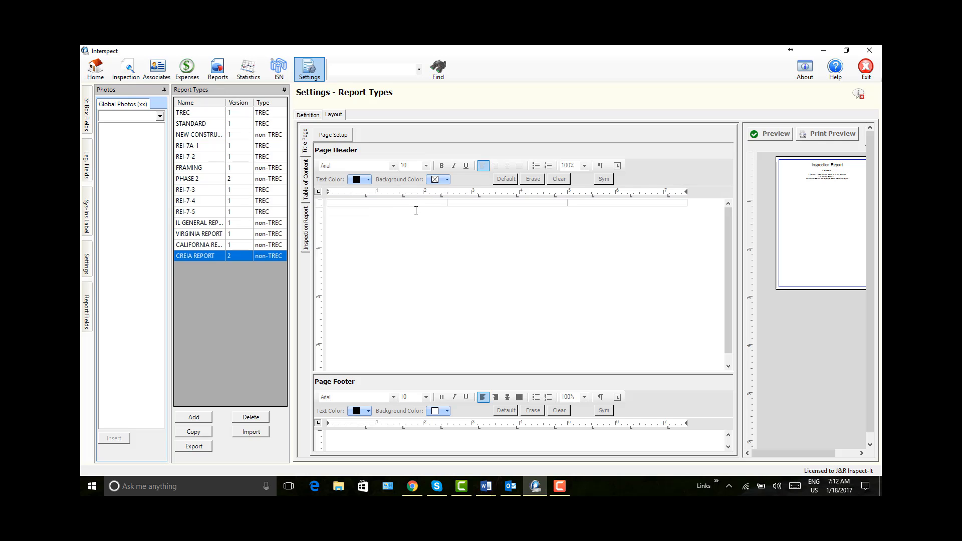
# Step: Set the background color of all three header table cells to Yellow and refresh the report preview
pyautogui.click(332, 203)
pyautogui.moveTo(423, 204); pyautogui.dragTo(608, 202)
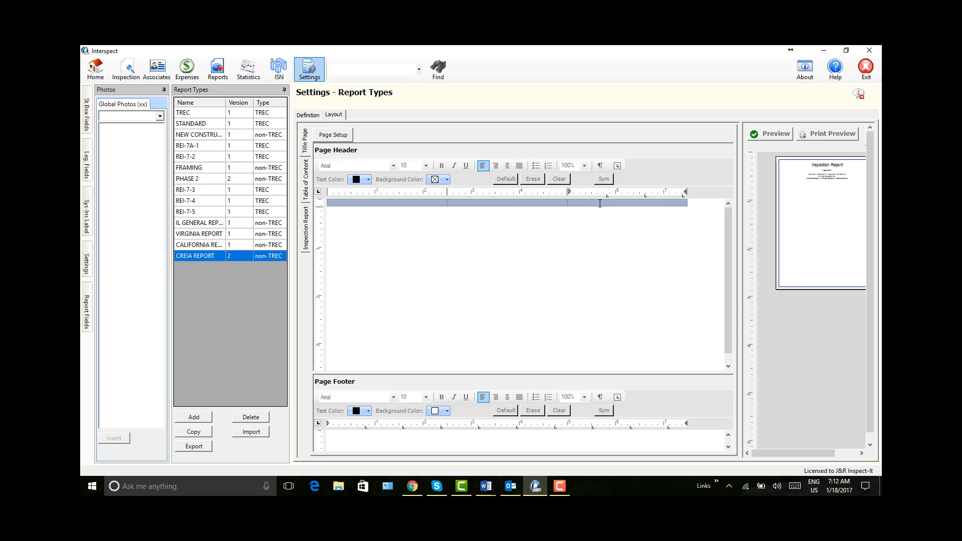
pyautogui.rightClick(593, 202)
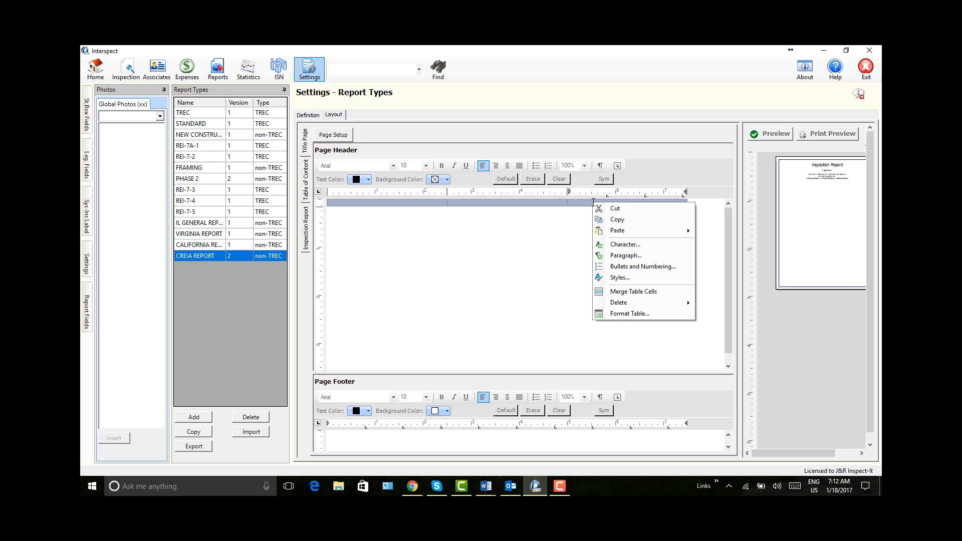
pyautogui.click(621, 314)
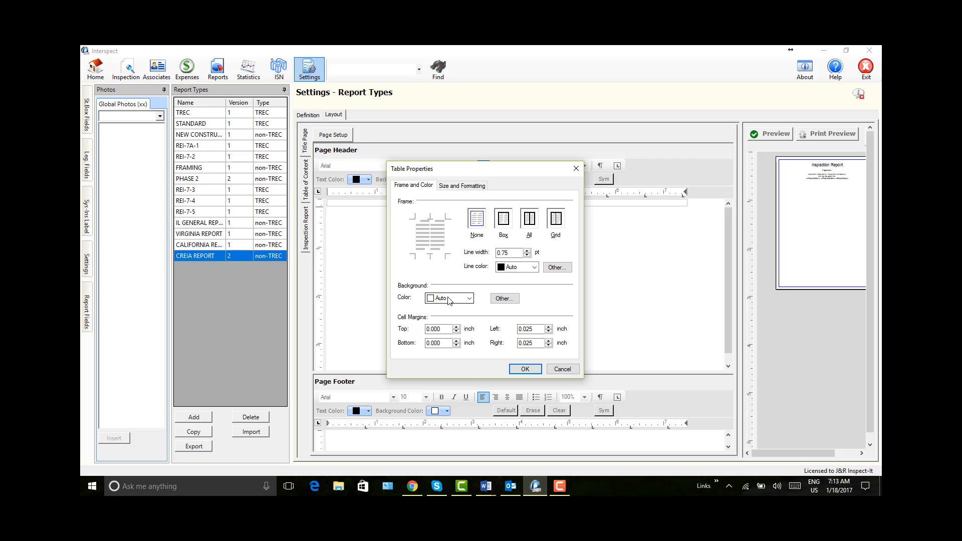
pyautogui.click(468, 299)
pyautogui.scroll(-2, 471, 329)
pyautogui.scroll(-4, 471, 329)
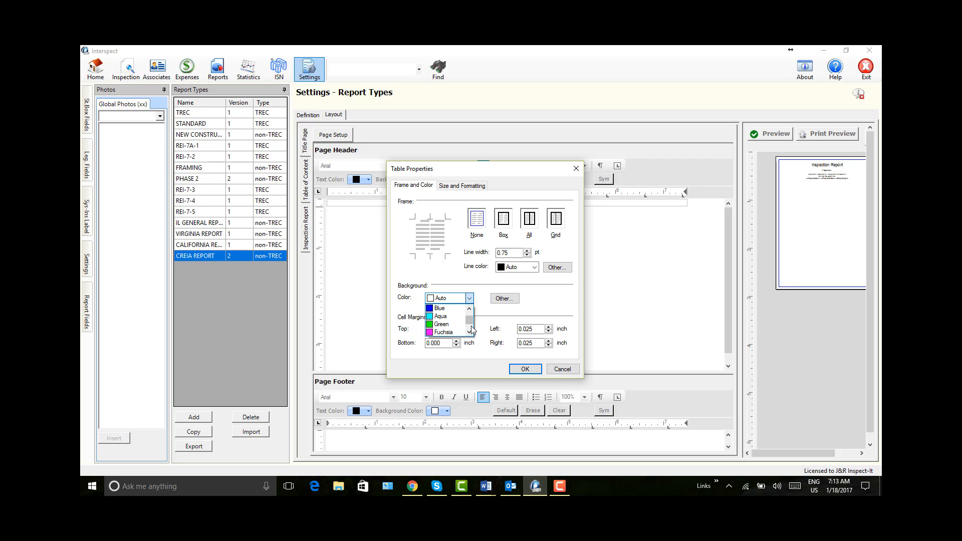
pyautogui.click(431, 325)
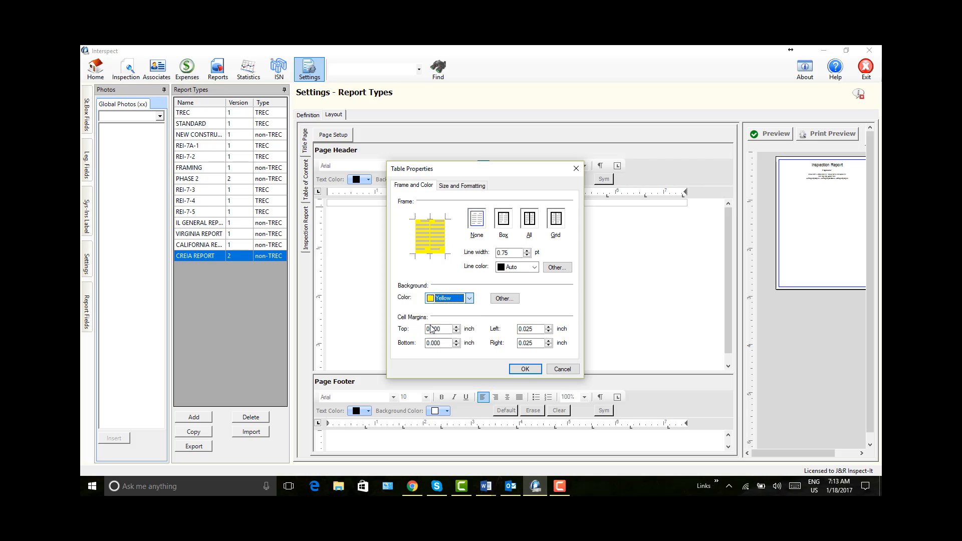
pyautogui.click(525, 370)
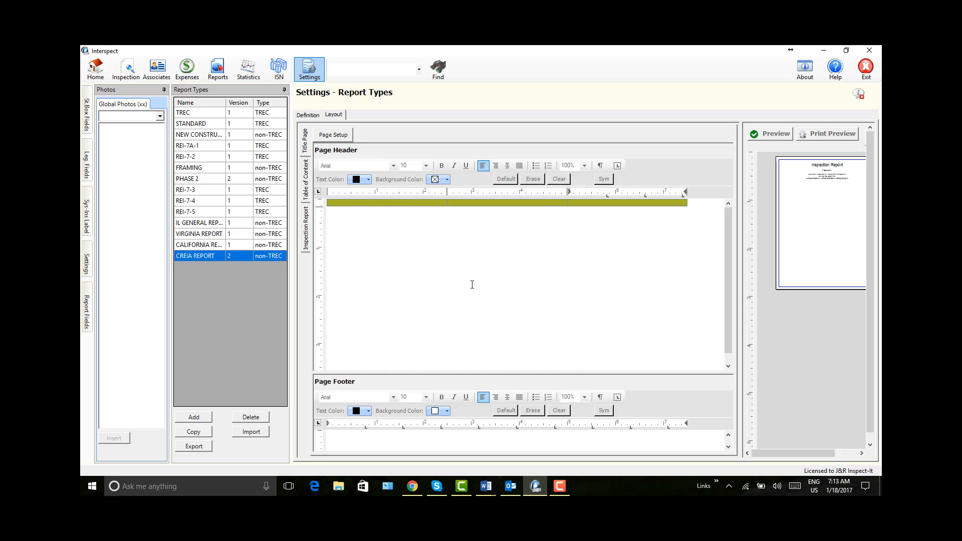
pyautogui.click(771, 136)
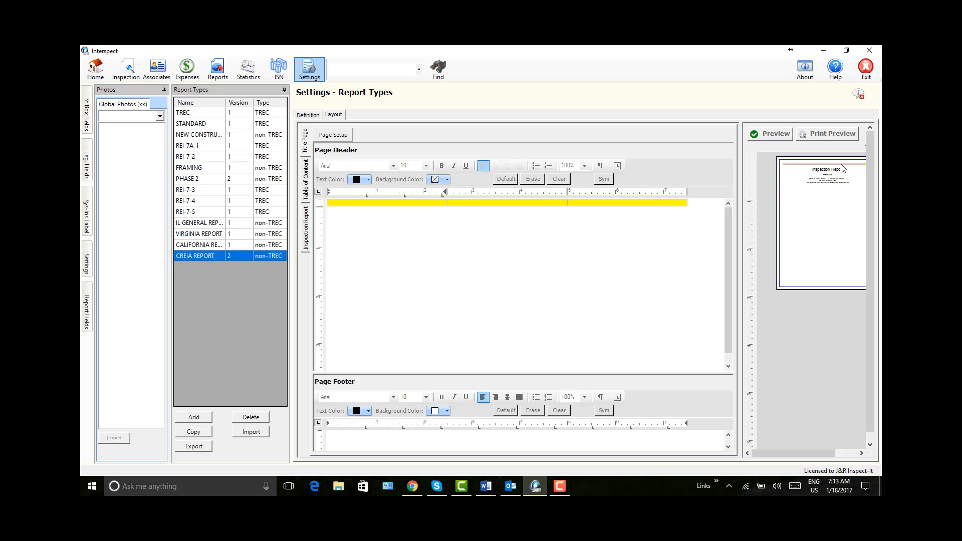
# Step: Set the top and bottom cell margins of all three header table cells to 0.025 inch
pyautogui.moveTo(438, 203); pyautogui.dragTo(580, 203)
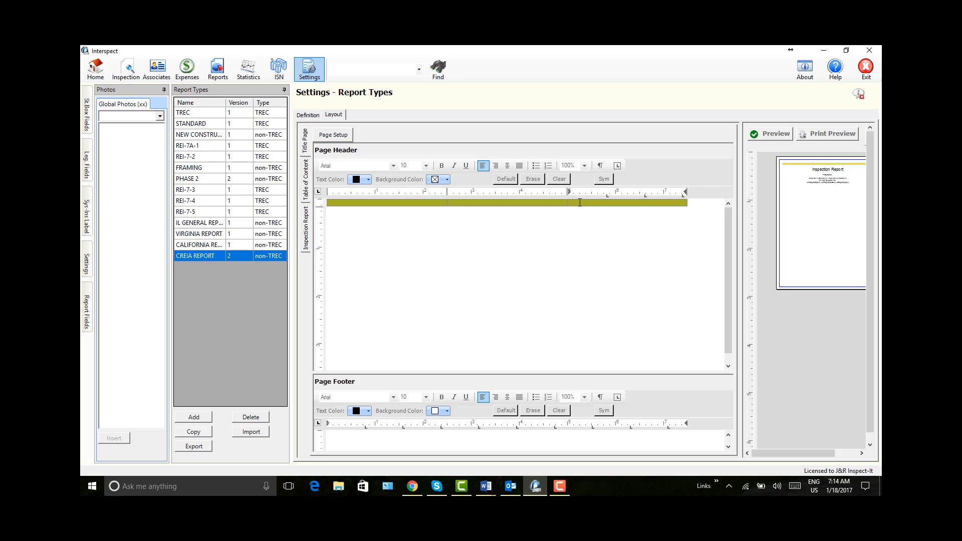
pyautogui.rightClick(580, 202)
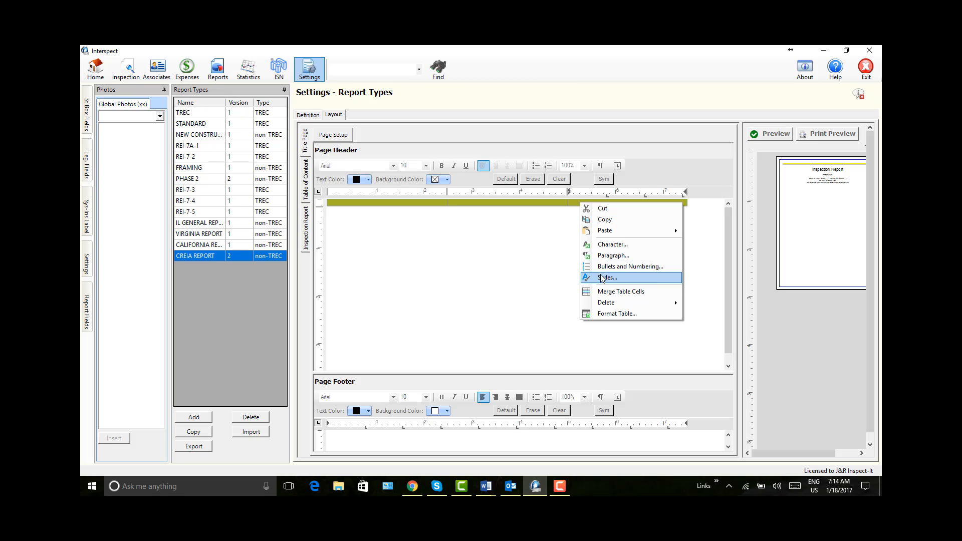
pyautogui.click(617, 312)
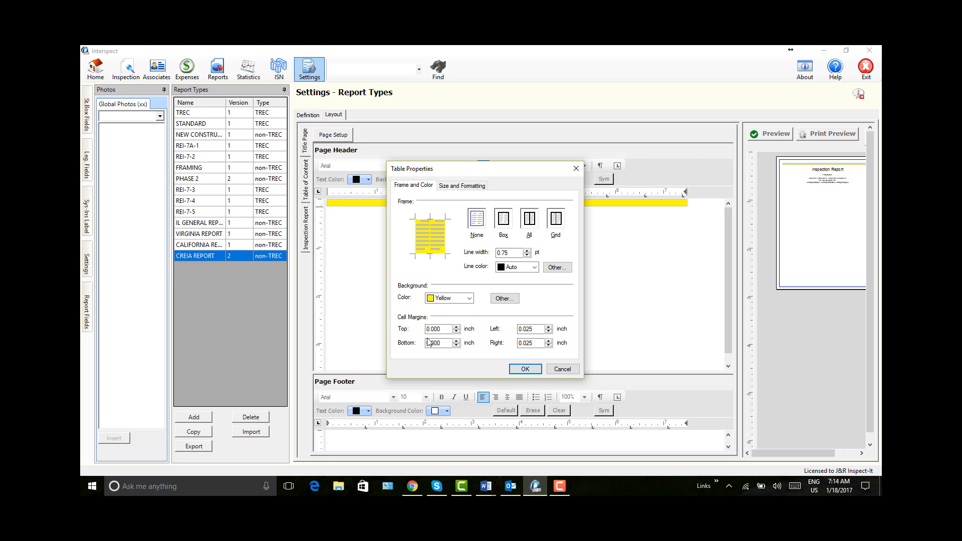
pyautogui.moveTo(426, 329); pyautogui.dragTo(468, 311)
pyautogui.write('0.025')
pyautogui.click(435, 343)
pyautogui.write('25')
pyautogui.click(525, 369)
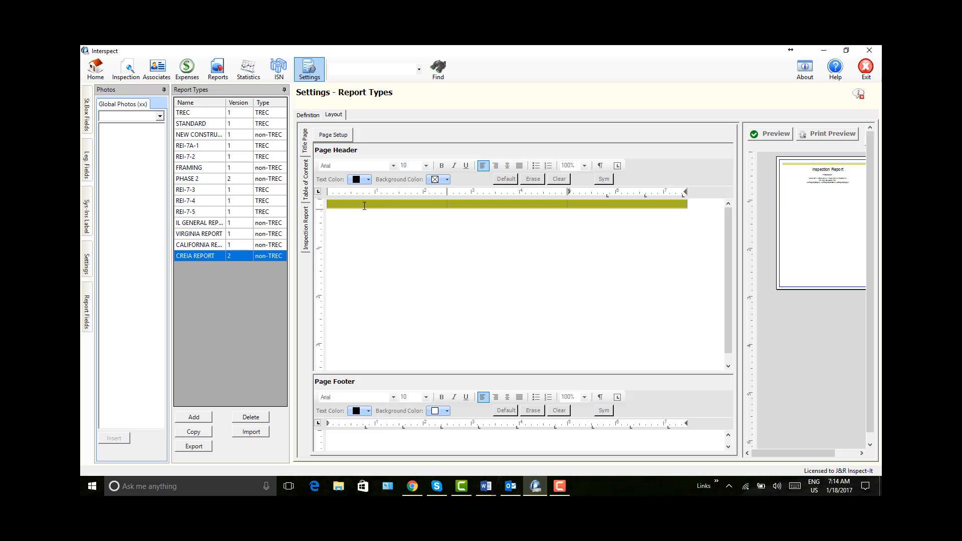
# Step: Insert the J&R Inspect-It logo from the <Unassigned> global photos into the header table's first cell
pyautogui.click(337, 204)
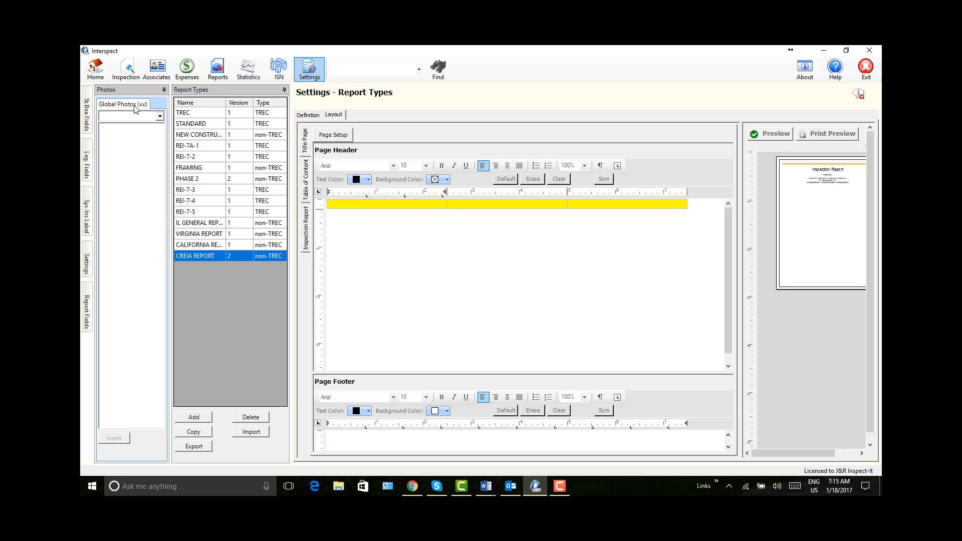
pyautogui.click(160, 117)
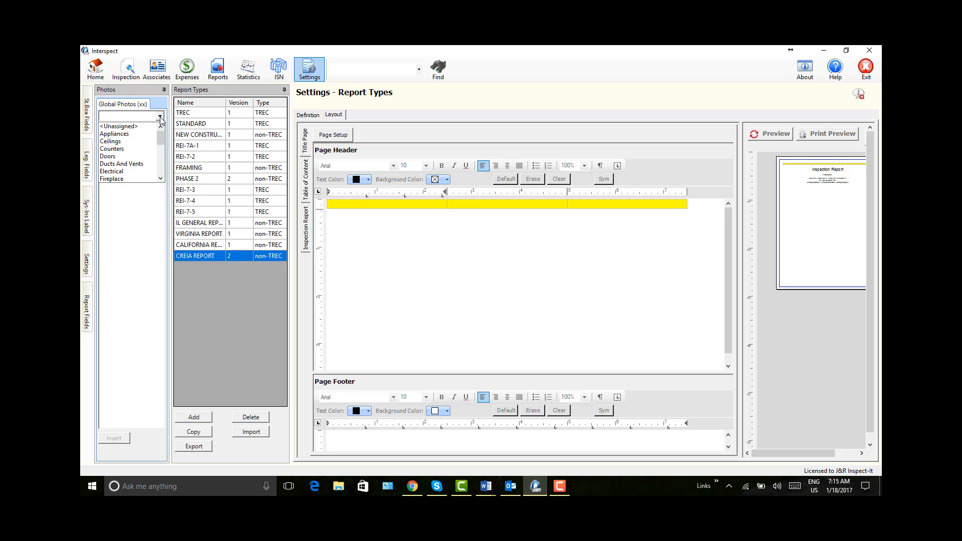
pyautogui.click(124, 128)
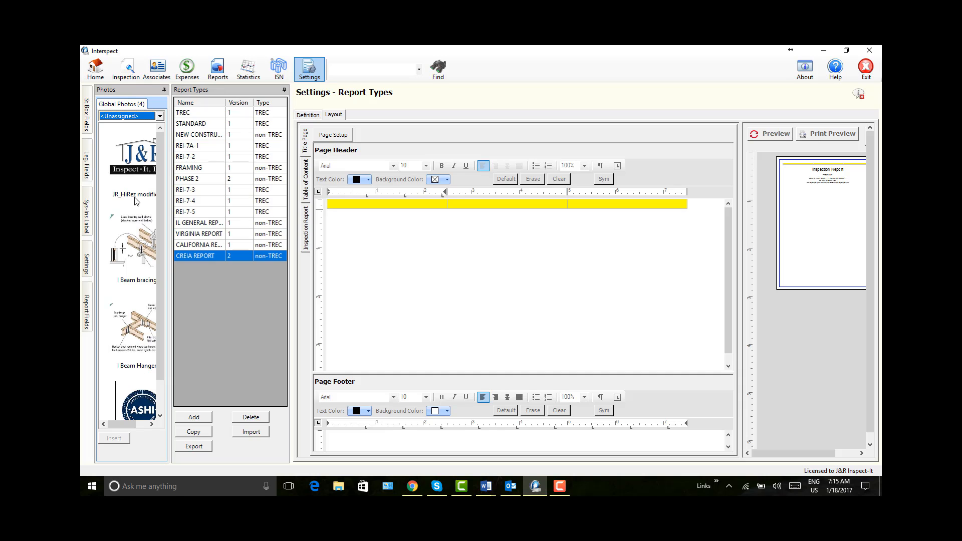
pyautogui.click(124, 155)
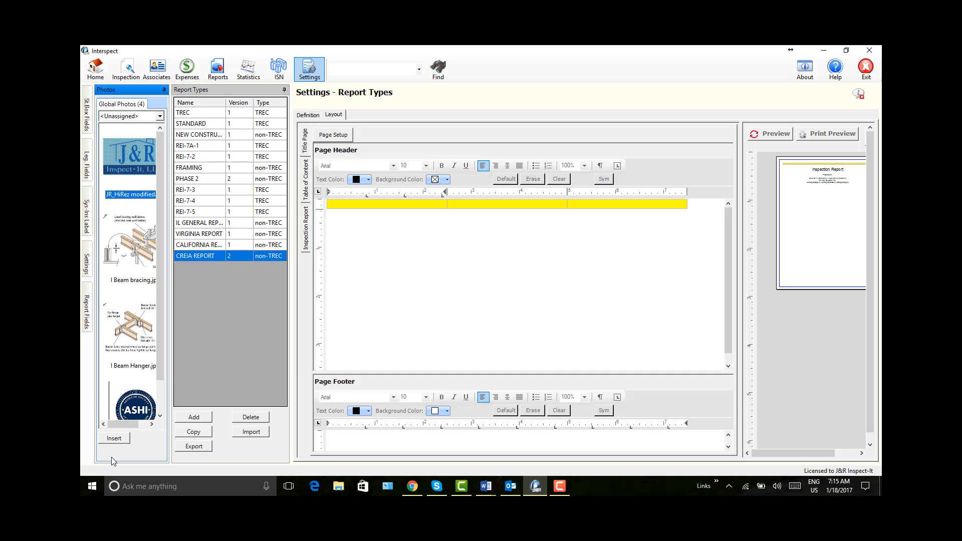
pyautogui.click(119, 442)
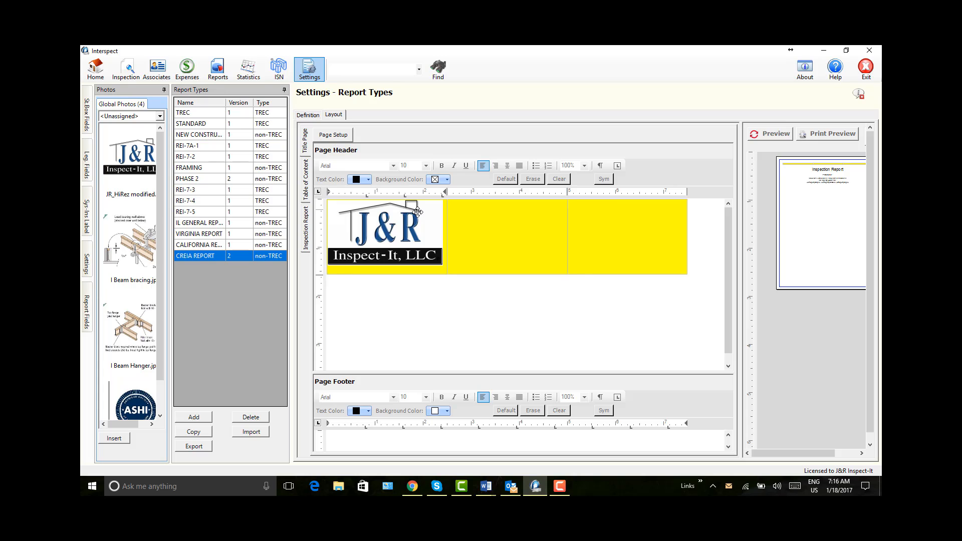
# Step: Shrink the J&R logo to about 1.5 inches wide and narrow the table's first column to fit it
pyautogui.click(404, 239)
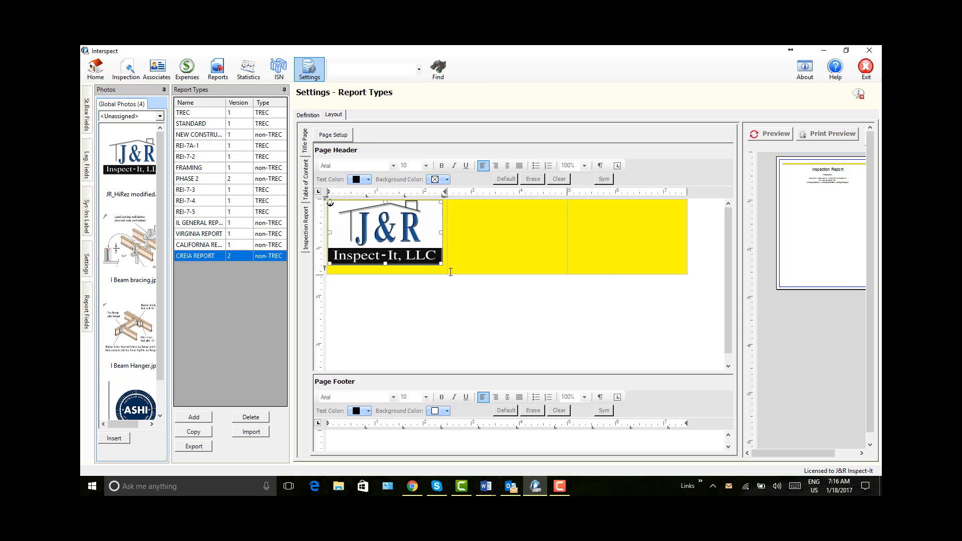
pyautogui.moveTo(440, 264); pyautogui.dragTo(400, 241)
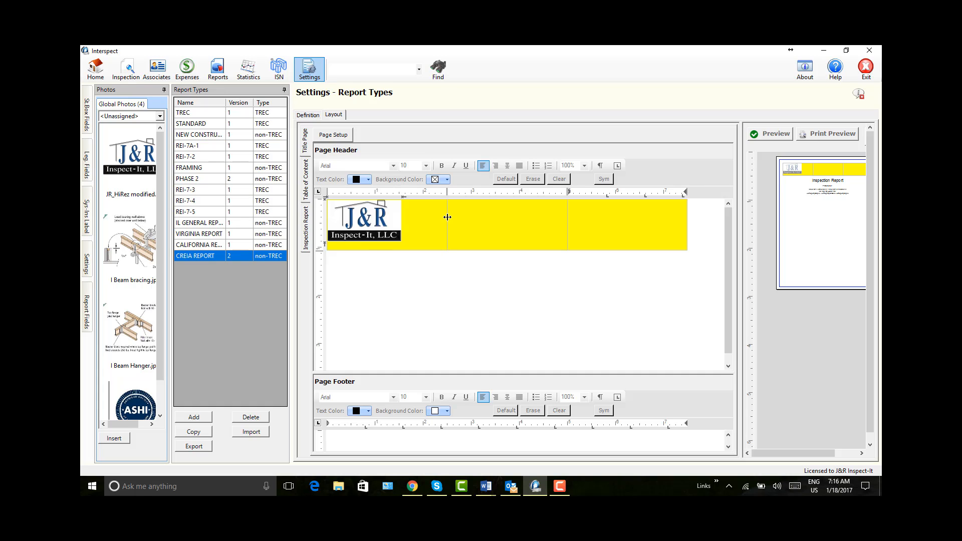
pyautogui.moveTo(447, 217); pyautogui.dragTo(406, 217)
# Step: Insert the ASHI Certified Inspector logo from the global photos into the header table's third cell
pyautogui.click(593, 212)
pyautogui.doubleClick(140, 412)
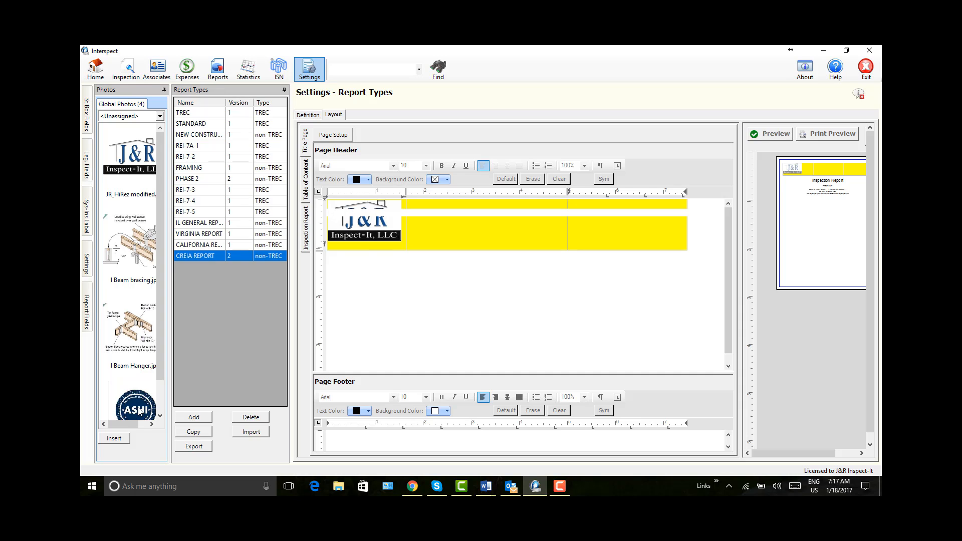
pyautogui.click(115, 439)
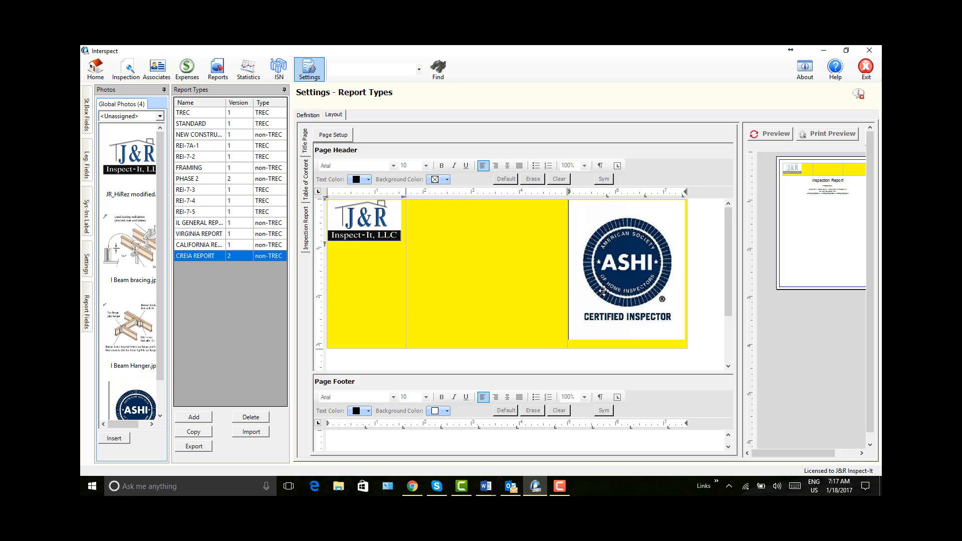
# Step: Shrink the ASHI logo to about 0.9 inch wide and narrow the header table's third column to fit it
pyautogui.click(620, 289)
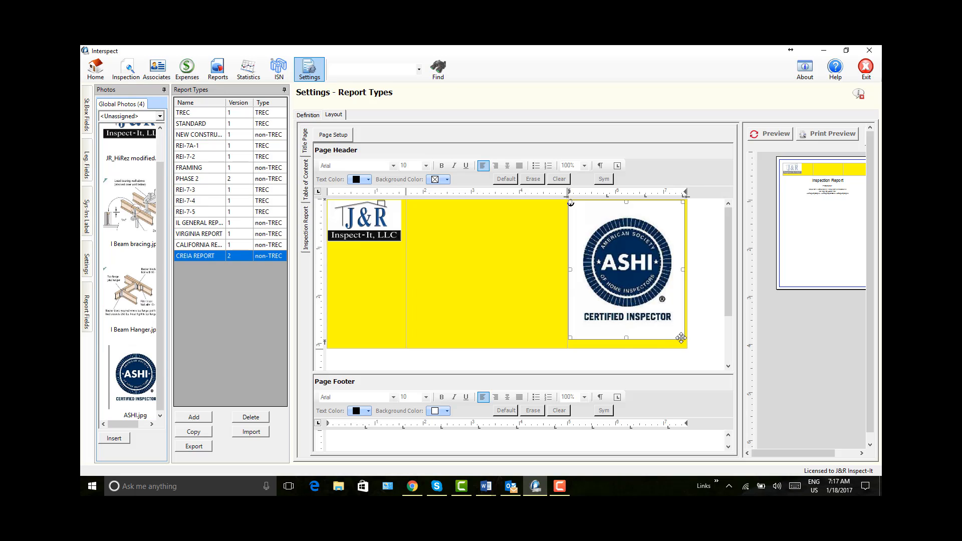
pyautogui.moveTo(682, 337); pyautogui.dragTo(577, 249)
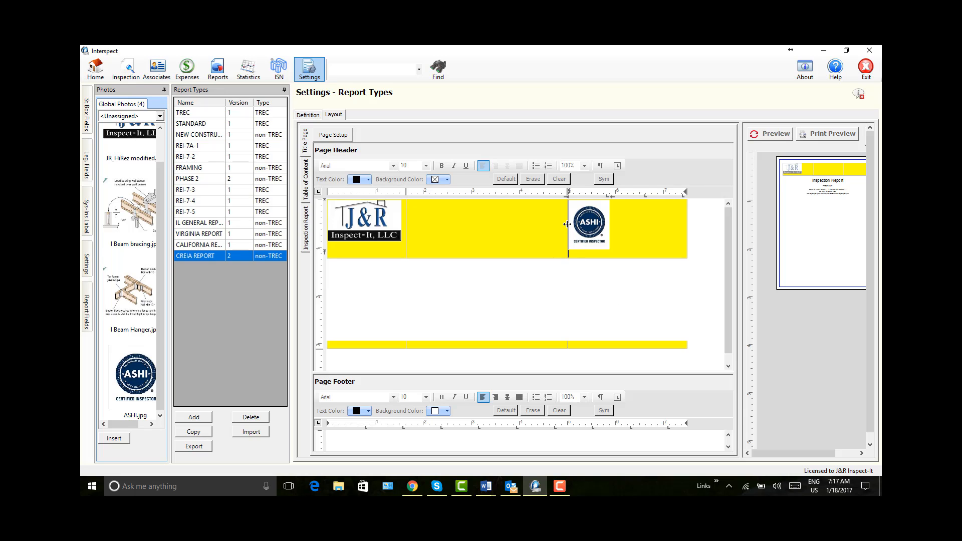
pyautogui.moveTo(567, 224); pyautogui.dragTo(641, 224)
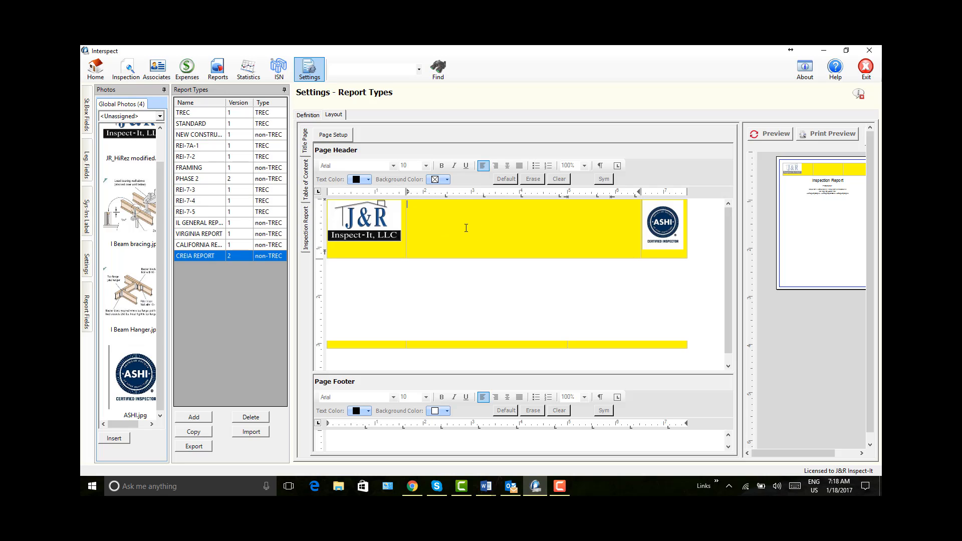
# Step: Enter "J&R Inspect-It, LLC" centered at font size 14 in the header table's middle cell
pyautogui.click(504, 168)
pyautogui.click(426, 166)
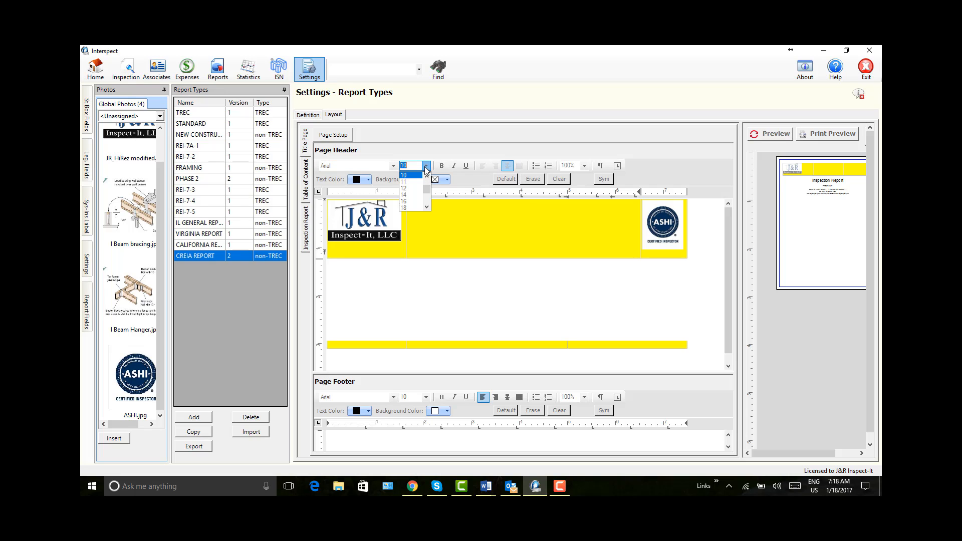
pyautogui.click(411, 195)
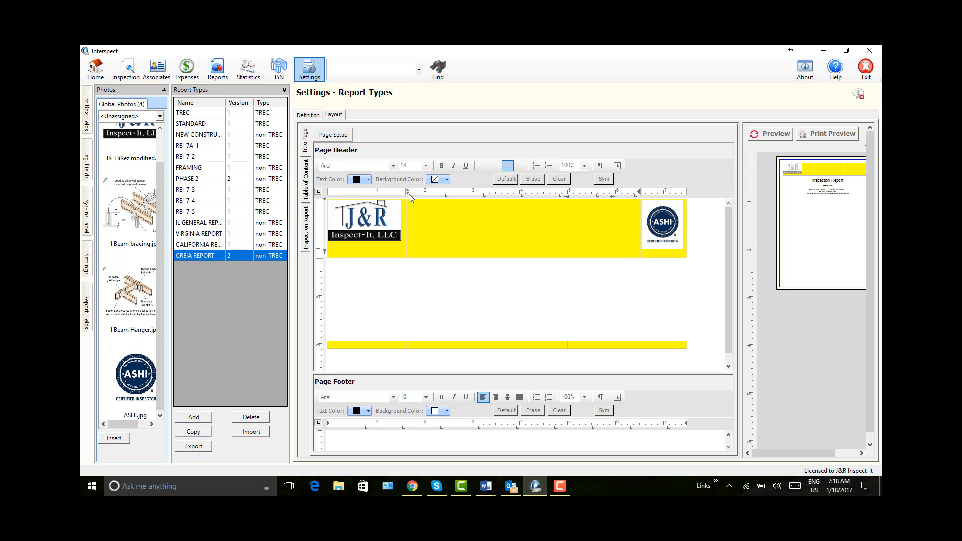
pyautogui.write('J&R Inspect-It, LLC')
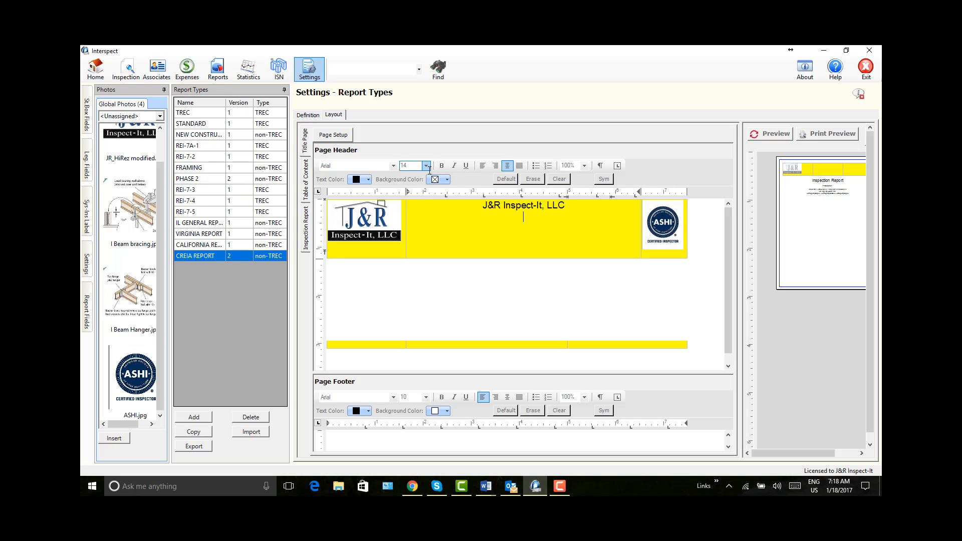
# Step: Set the font size to 12 for the line below the company name in the header
pyautogui.click(426, 166)
pyautogui.click(426, 176)
pyautogui.click(427, 176)
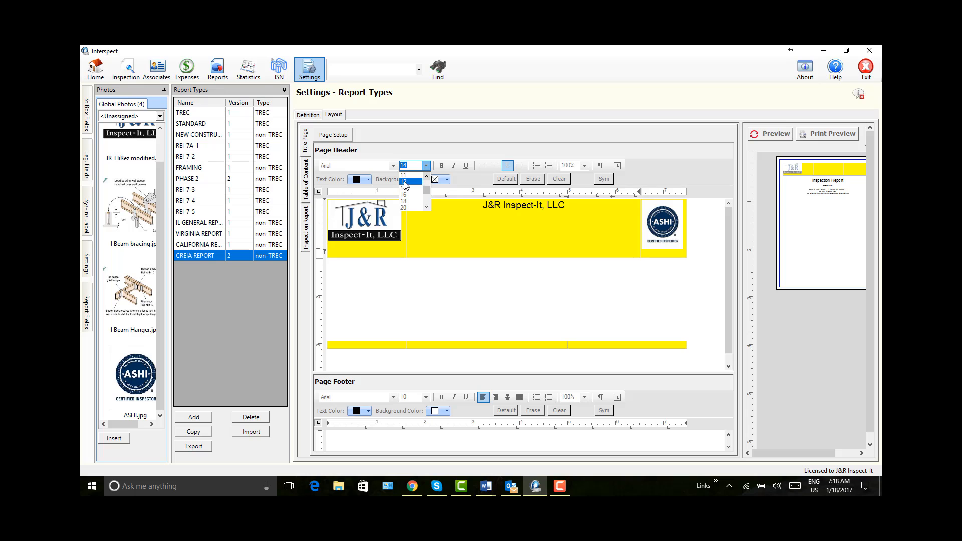
pyautogui.click(406, 183)
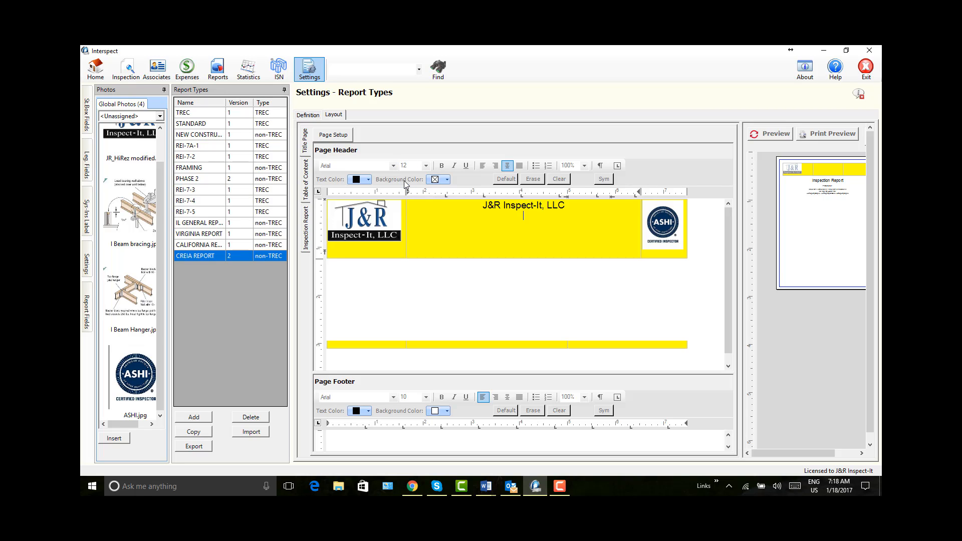
pyautogui.write('6635 Spring Cypress')
pyautogui.press('Return')
pyautogui.write('Cypresss')
pyautogui.press('BackSpace')
pyautogui.write(',')
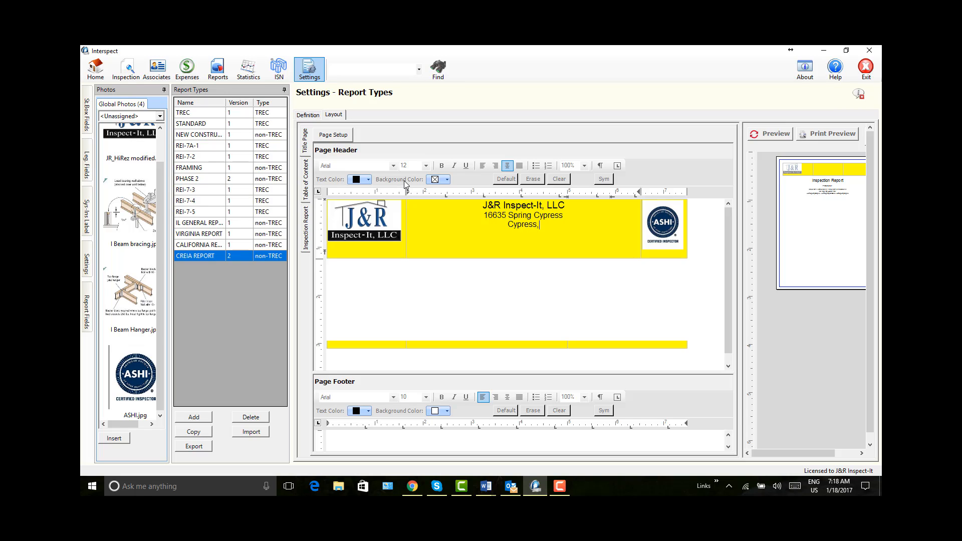
pyautogui.write(' TX 77410')
pyautogui.press('BackSpace')
pyautogui.press('BackSpace')
pyautogui.press('BackSpace')
pyautogui.press('BackSpace')
pyautogui.press('BackSpace')
pyautogui.press('BackSpace')
pyautogui.press('BackSpace')
pyautogui.press('BackSpace')
pyautogui.press('BackSpace')
pyautogui.press('BackSpace')
pyautogui.press('BackSpace')
pyautogui.press('BackSpace')
pyautogui.press('BackSpace')
pyautogui.press('BackSpace')
pyautogui.press('BackSpace')
pyautogui.press('BackSpace')
pyautogui.press('BackSpace')
pyautogui.press('BackSpace')
pyautogui.press('BackSpace')
pyautogui.press('BackSpace')
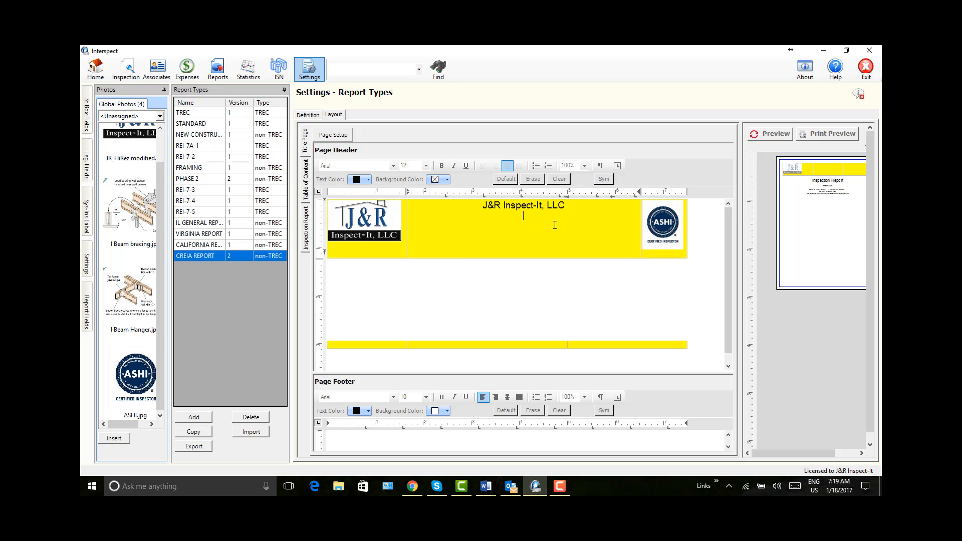
# Step: Pin the list of report fields open and insert the Company Address 1 field below the company name
pyautogui.click(88, 303)
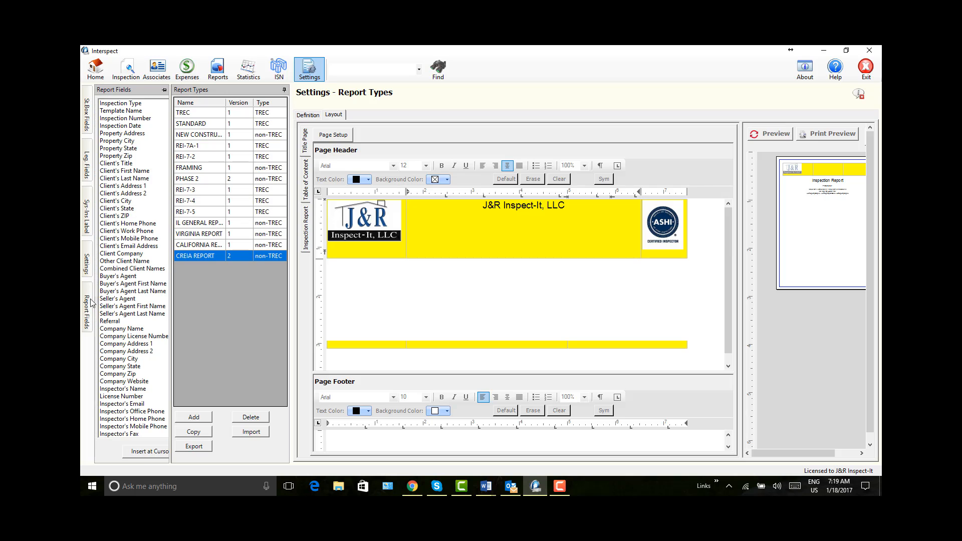
pyautogui.click(164, 90)
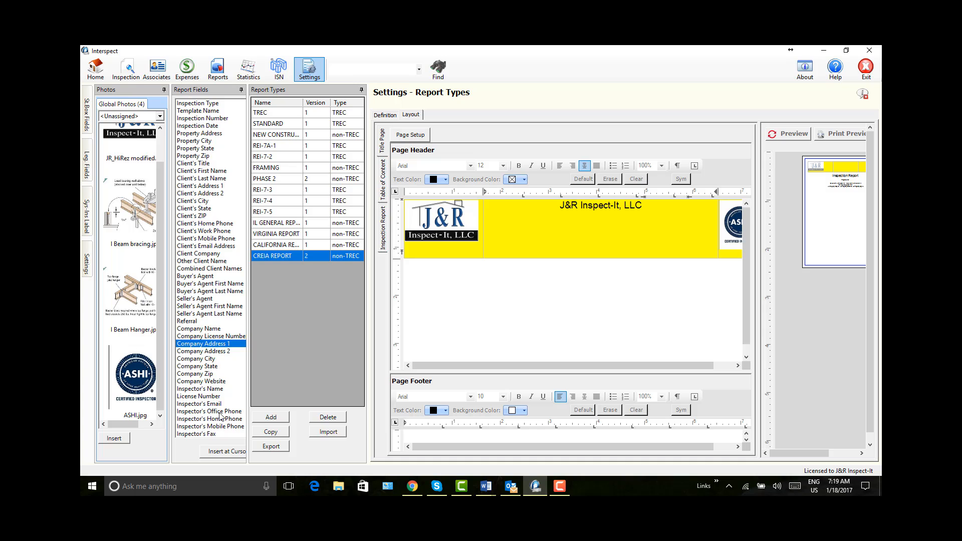
pyautogui.click(222, 452)
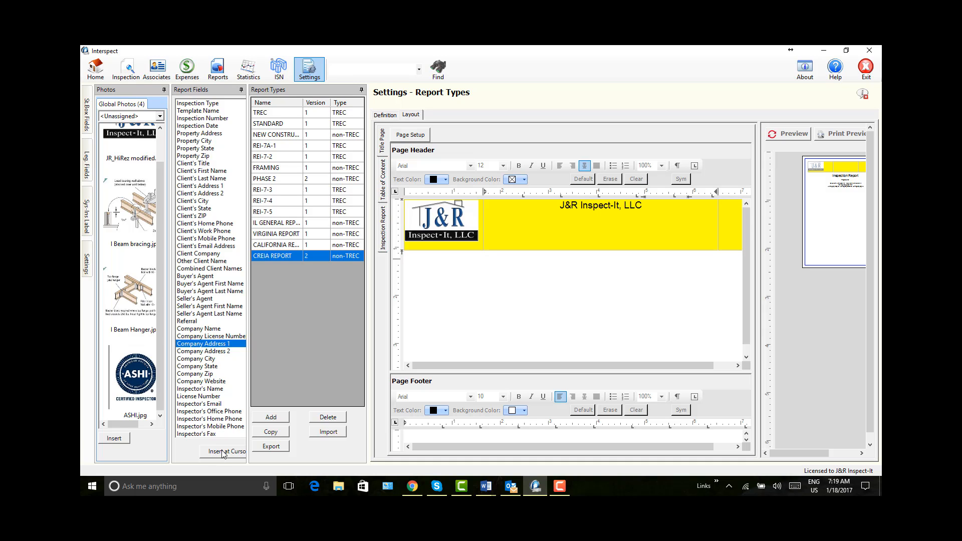
pyautogui.click(223, 452)
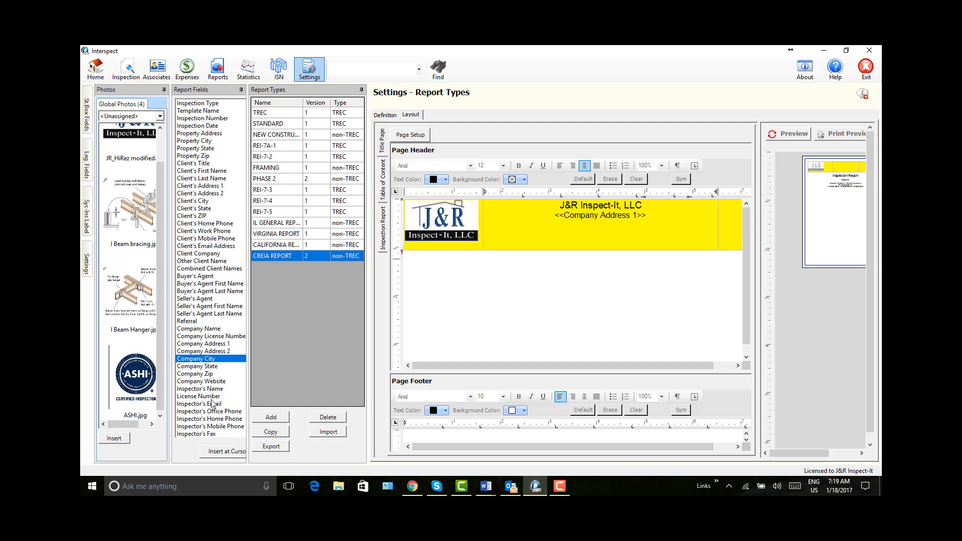
# Step: Insert the Company City, Company State and Company Zip fields, separated by spaces, on the line below the company address
pyautogui.click(223, 454)
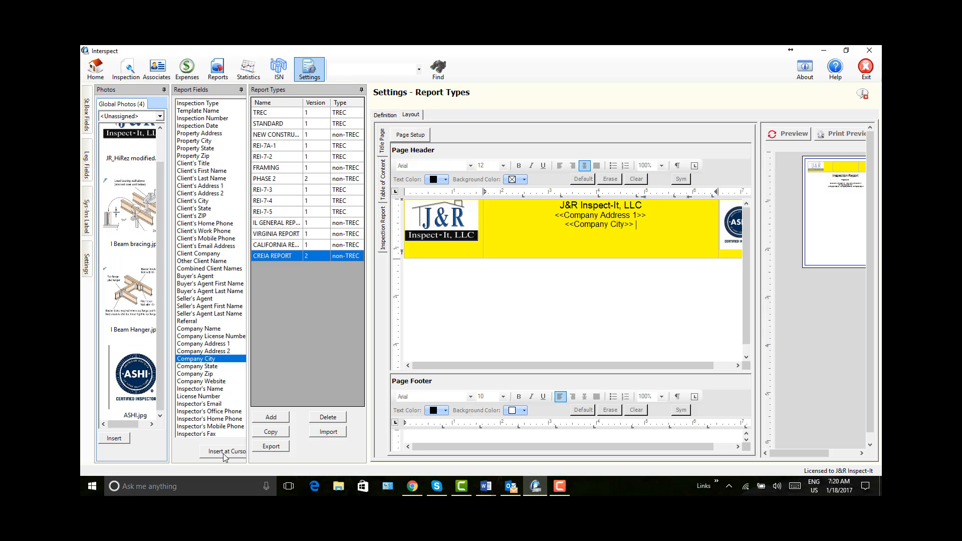
pyautogui.click(202, 368)
pyautogui.click(220, 452)
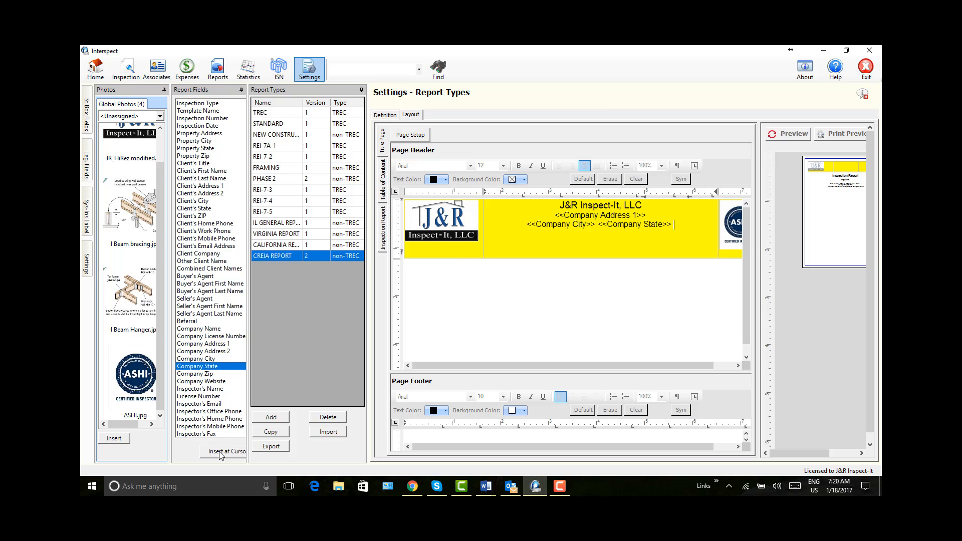
pyautogui.click(206, 375)
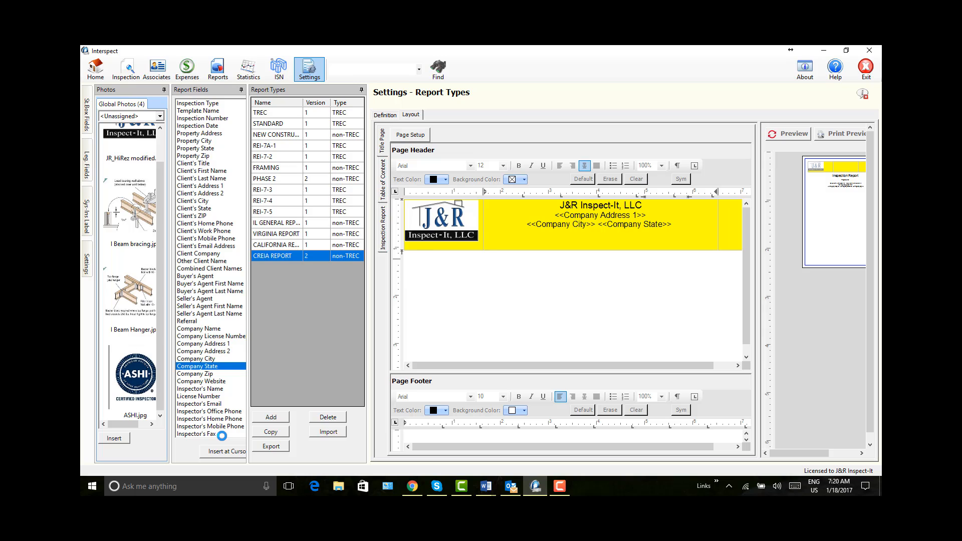
pyautogui.click(219, 452)
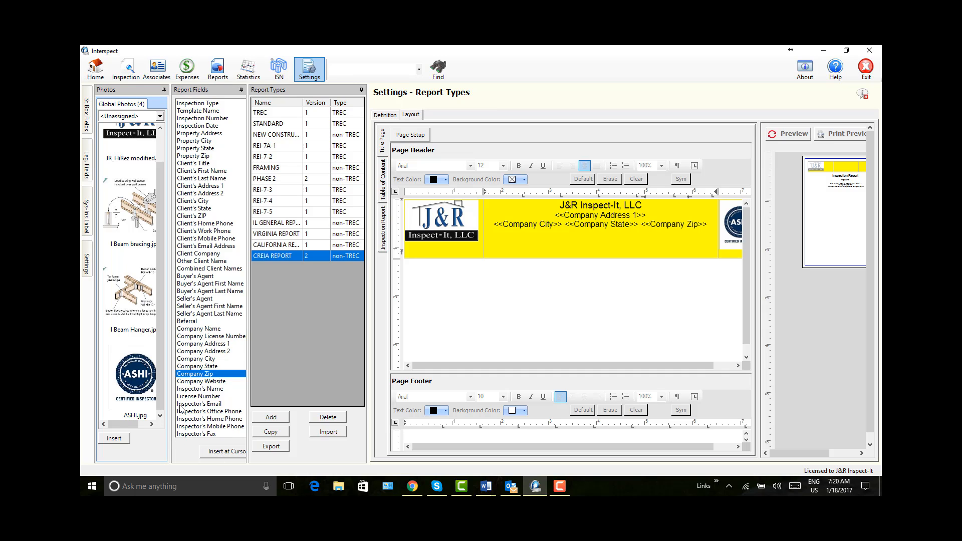
# Step: Insert the Inspector's Mobile Phone, Inspector's Email and Company Website fields on separate lines below the company city line
pyautogui.press('BackSpace')
pyautogui.click(218, 427)
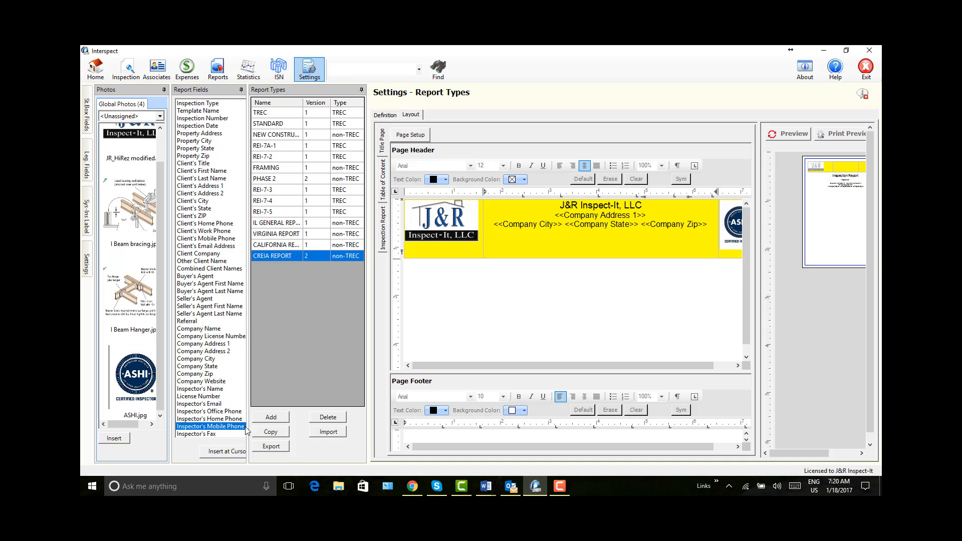
pyautogui.click(232, 453)
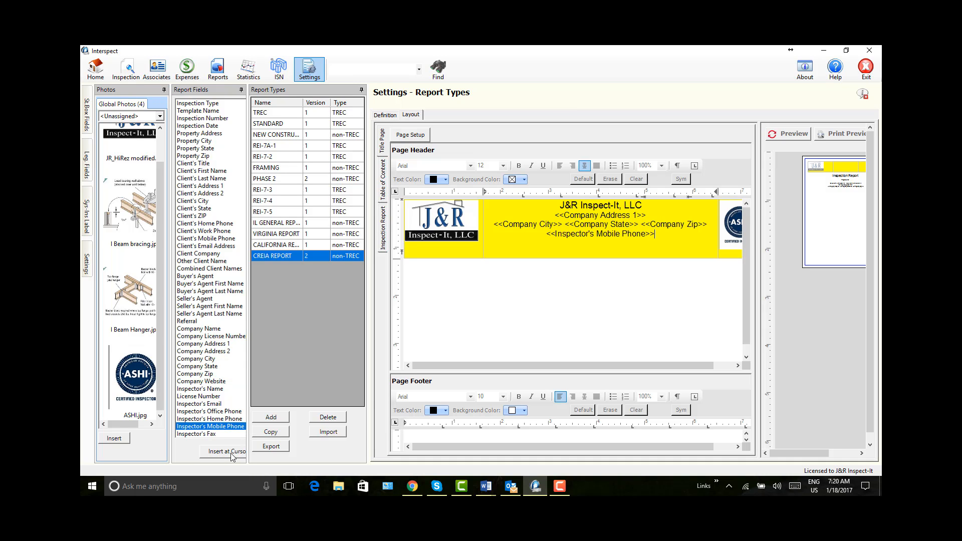
pyautogui.press('BackSpace')
pyautogui.click(215, 404)
pyautogui.press('Return')
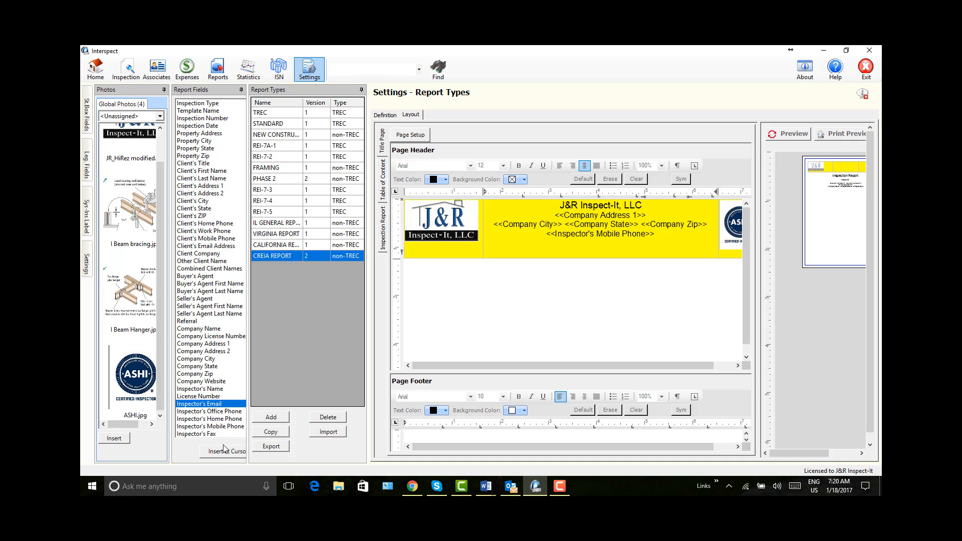
pyautogui.click(226, 452)
pyautogui.click(213, 381)
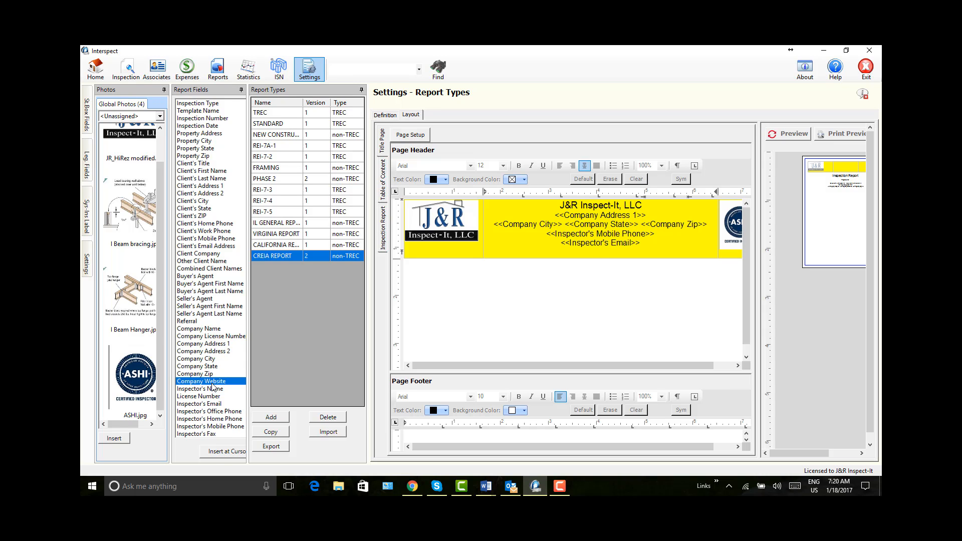
pyautogui.click(224, 453)
# Step: Enlarge the preview area and refresh it to examine the title page with its completed header
pyautogui.moveTo(759, 225); pyautogui.dragTo(599, 240)
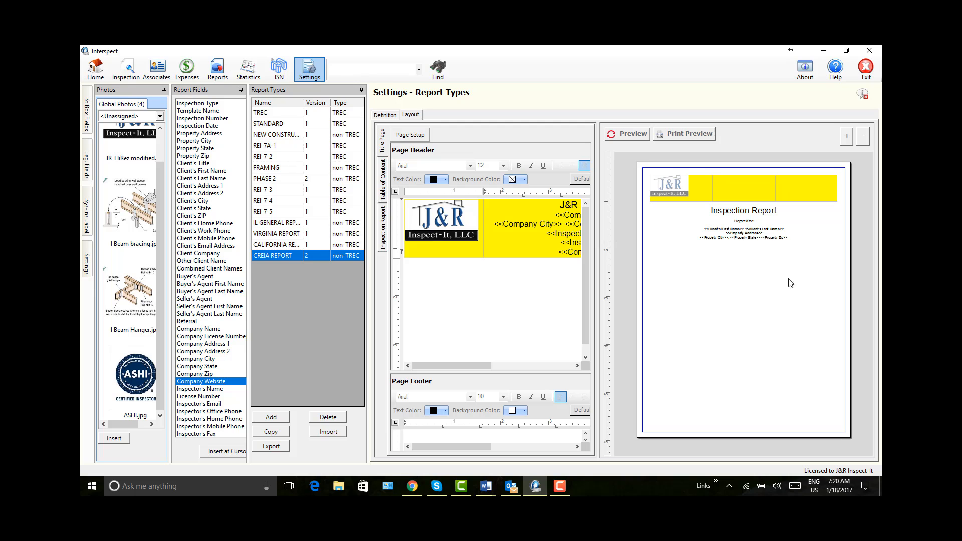
pyautogui.click(629, 135)
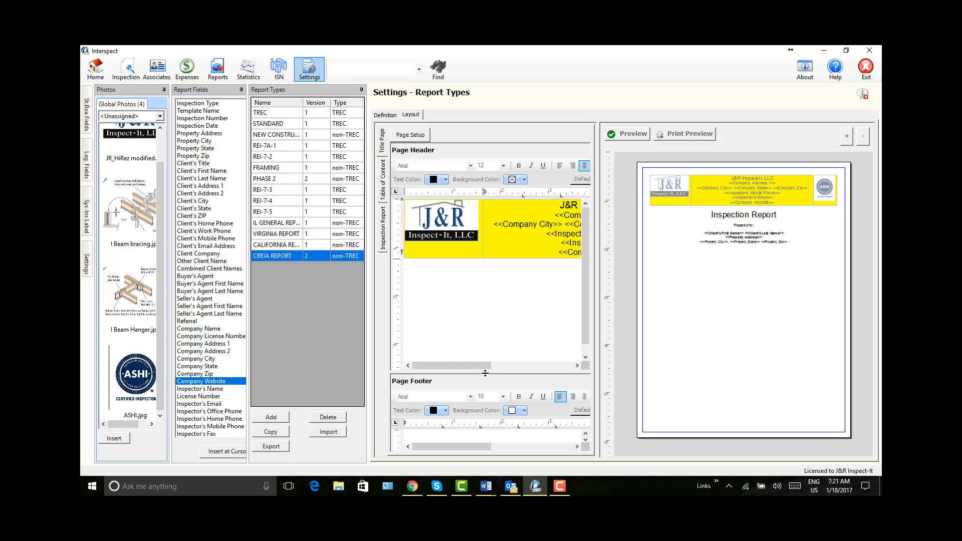
# Step: Enlarge the Page Footer editing area and insert a table with three columns and one row into the footer
pyautogui.moveTo(485, 373); pyautogui.dragTo(474, 272)
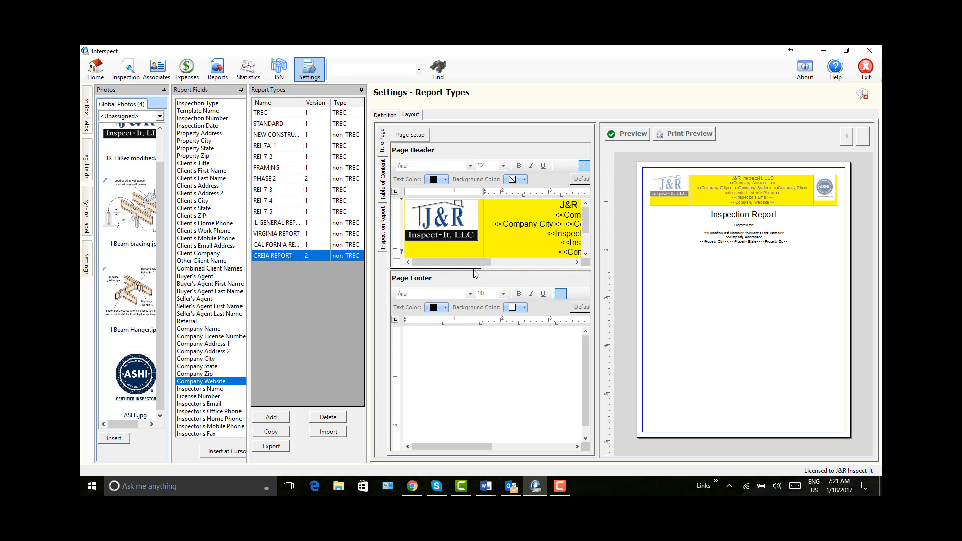
pyautogui.moveTo(682, 280); pyautogui.dragTo(759, 274)
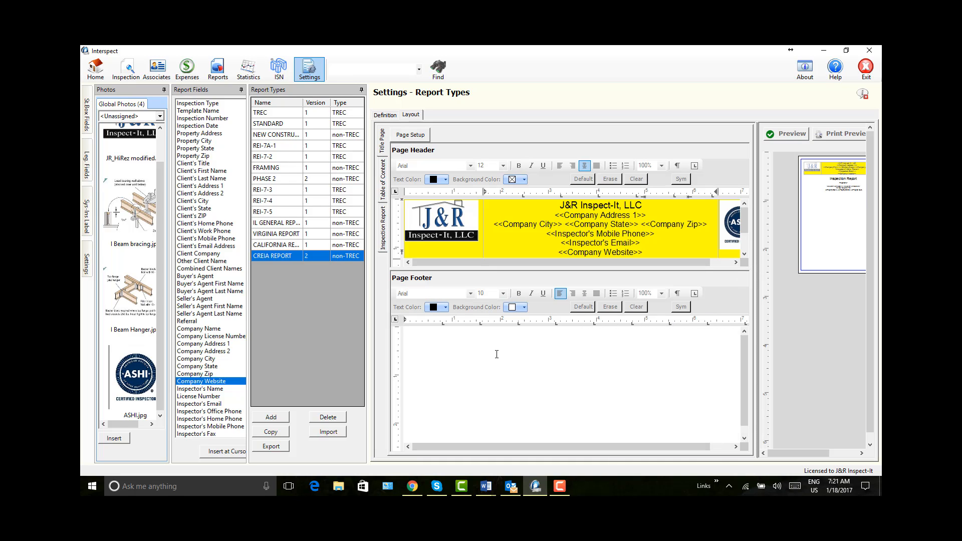
pyautogui.click(447, 355)
pyautogui.rightClick(443, 367)
pyautogui.moveTo(478, 455)
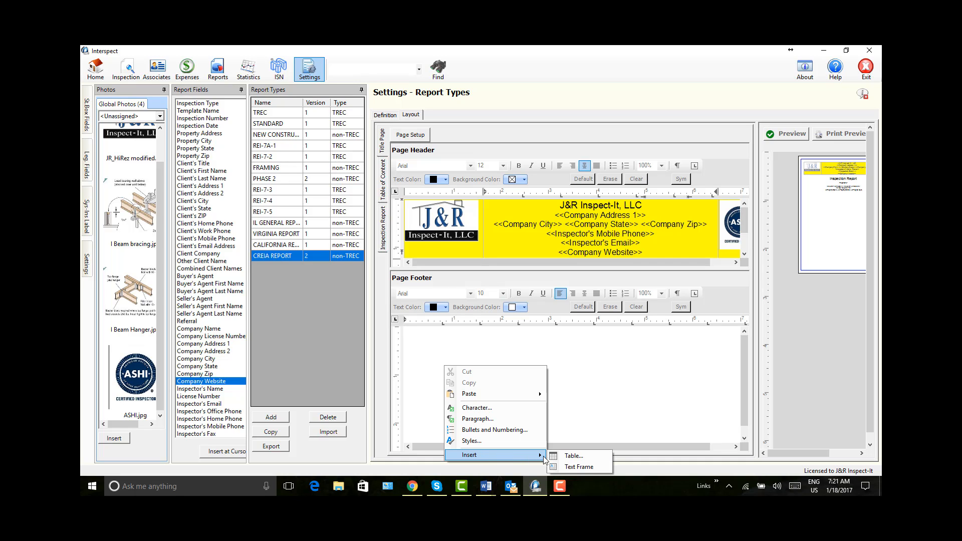
pyautogui.click(562, 457)
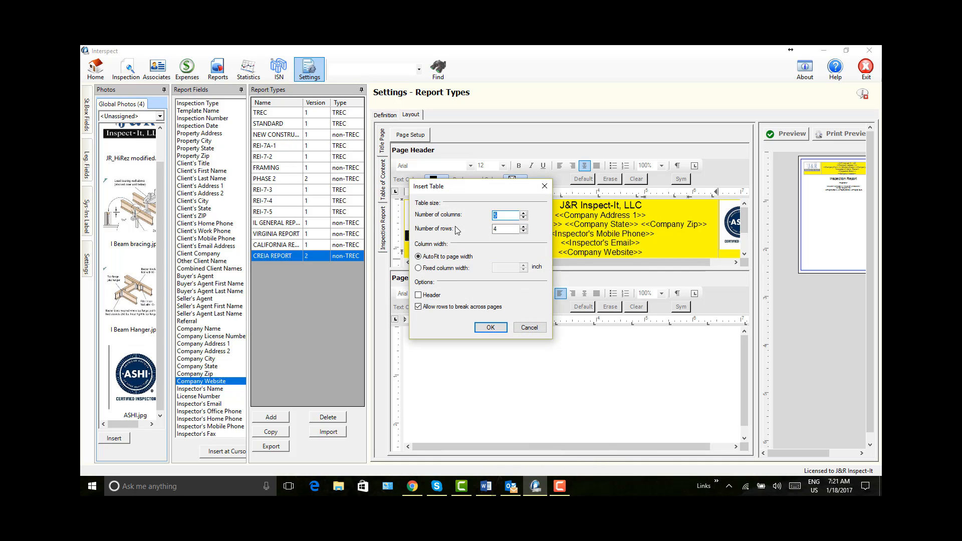
pyautogui.click(523, 232)
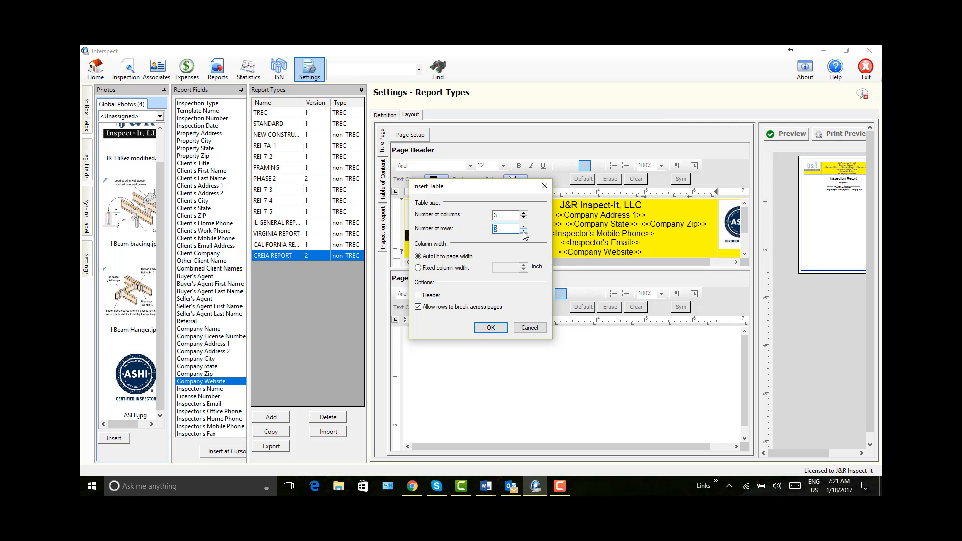
pyautogui.click(490, 328)
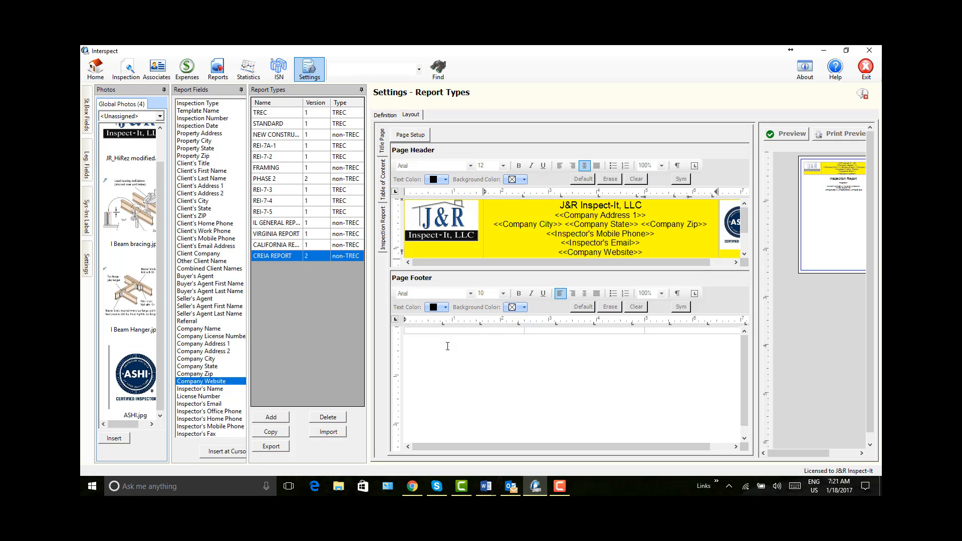
# Step: Enter "Report No:" followed by the Inspection Number field in the footer table's first cell
pyautogui.click(429, 330)
pyautogui.write('Report No:')
pyautogui.click(209, 119)
pyautogui.click(216, 453)
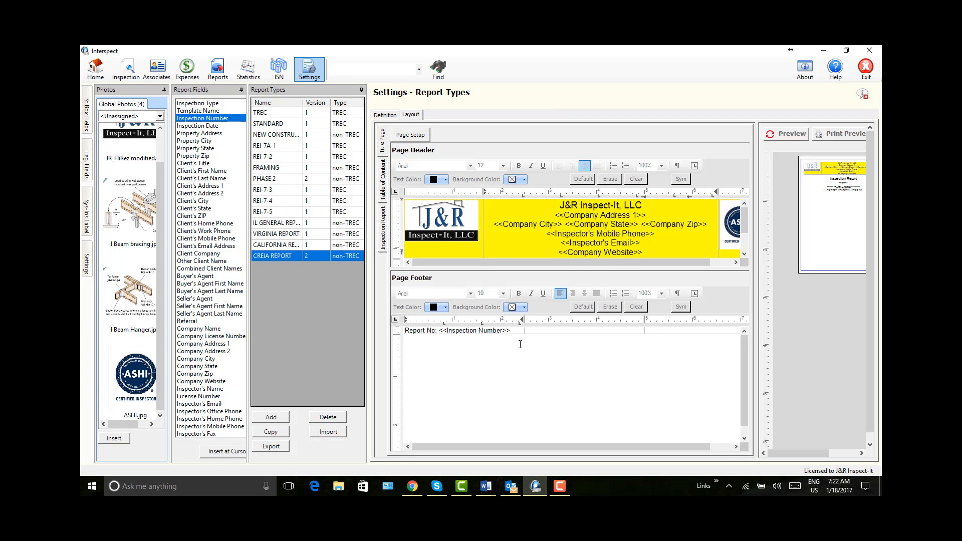
# Step: Enter "Property Addr:" followed by the Property Address field in the footer table's second cell
pyautogui.click(528, 331)
pyautogui.write('Property Addr:')
pyautogui.click(212, 134)
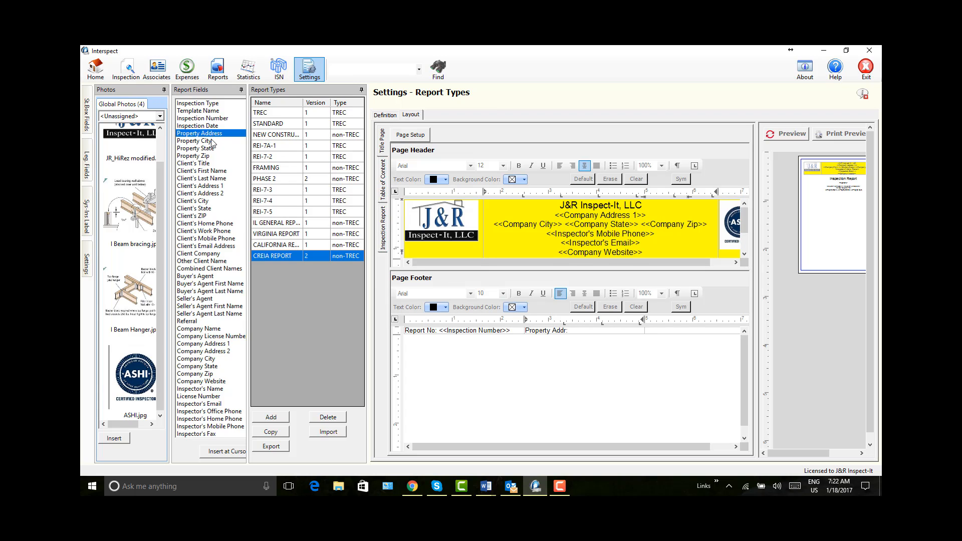
pyautogui.click(234, 453)
# Step: Enter "Inspected by:" followed by the Inspector's Name field in the footer table's third cell, and refresh the enlarged preview
pyautogui.click(650, 331)
pyautogui.write('Inspected by:')
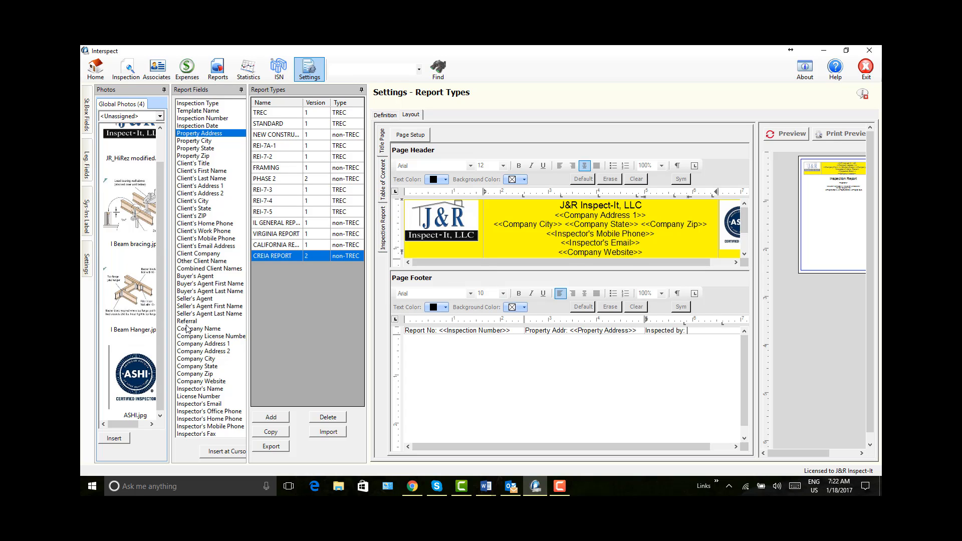
pyautogui.click(212, 389)
pyautogui.click(219, 454)
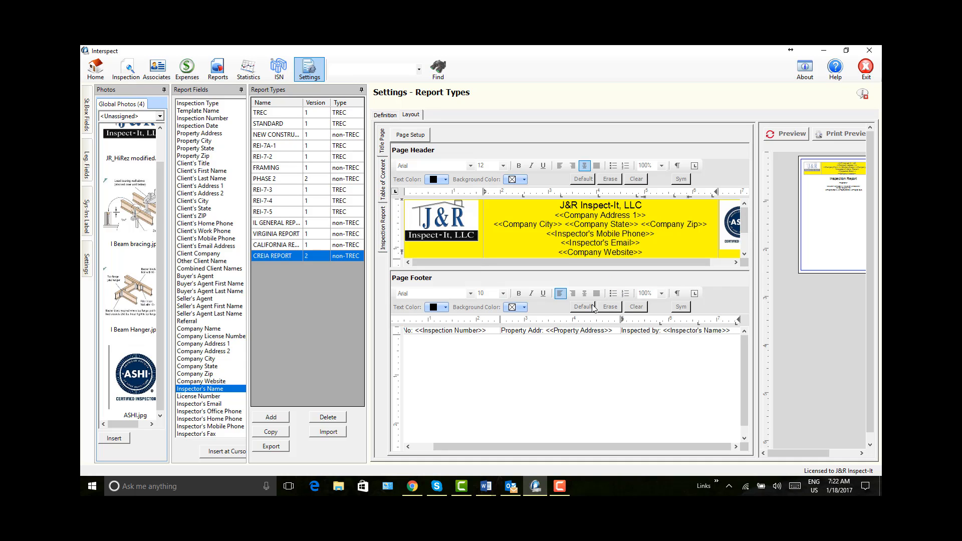
pyautogui.click(648, 133)
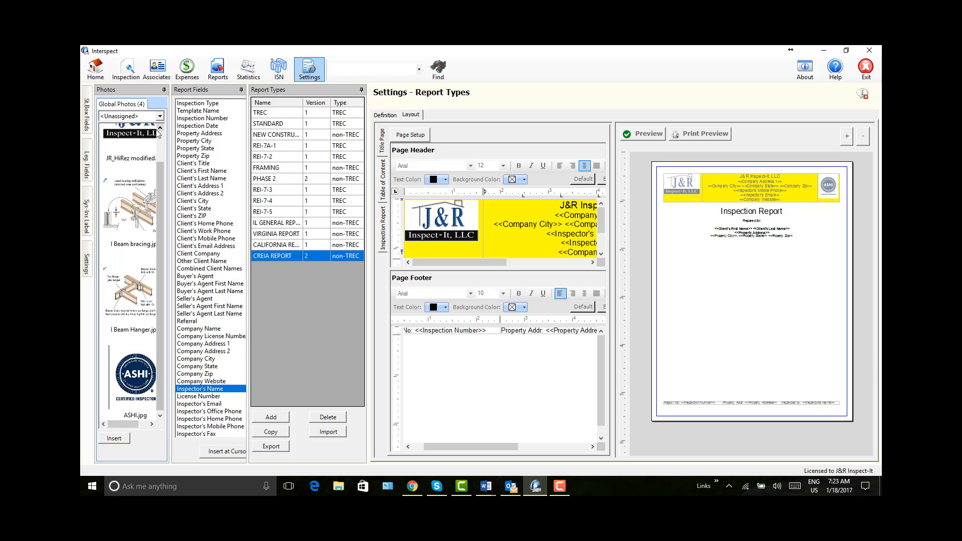
# Step: Create a new inspection and fill its client details from an existing record in the customer search
pyautogui.click(95, 73)
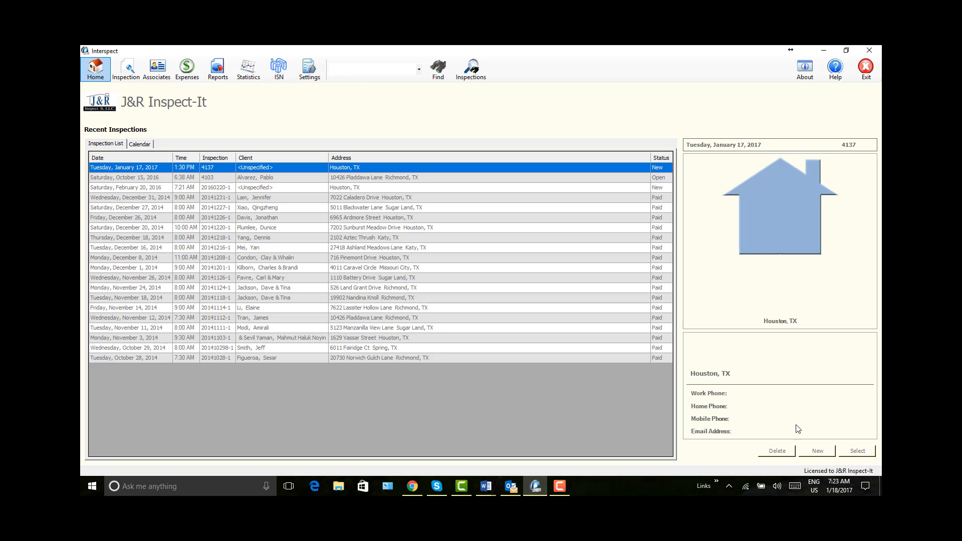
pyautogui.click(818, 451)
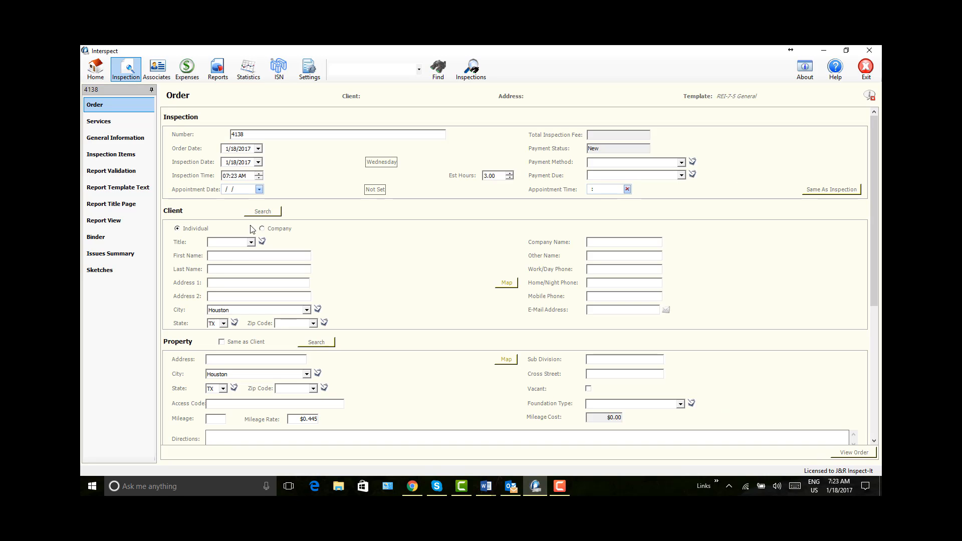
pyautogui.click(263, 212)
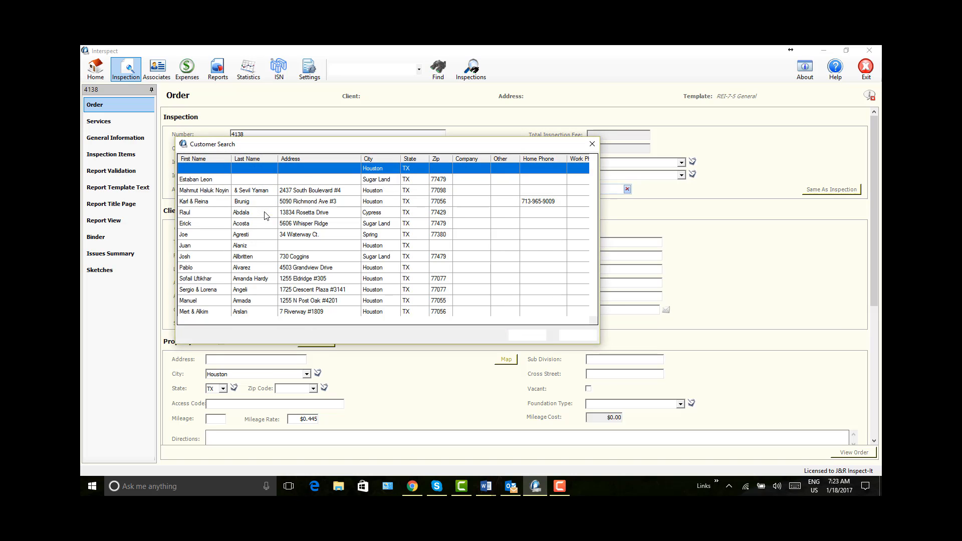
pyautogui.doubleClick(207, 218)
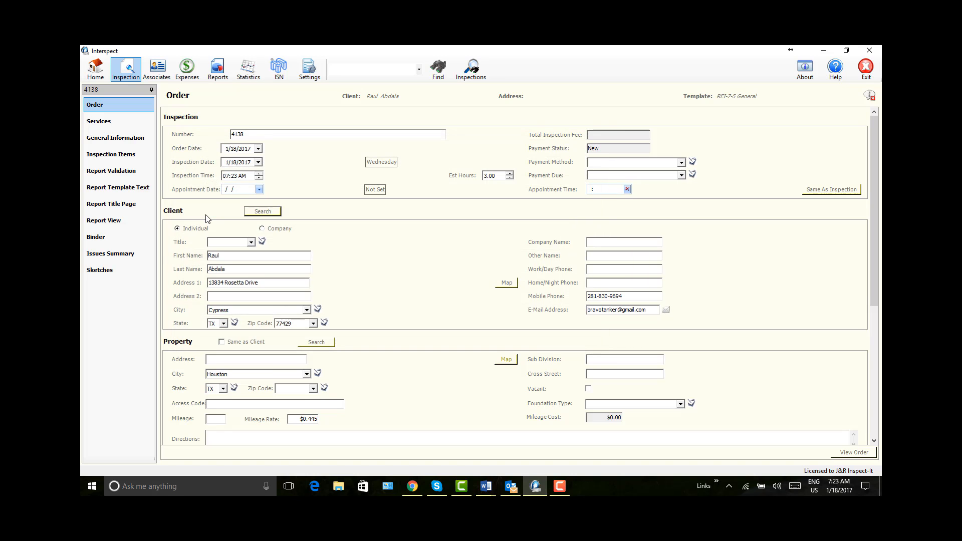
# Step: Fill the inspection's property details from an existing Houston record in the property search
pyautogui.click(320, 343)
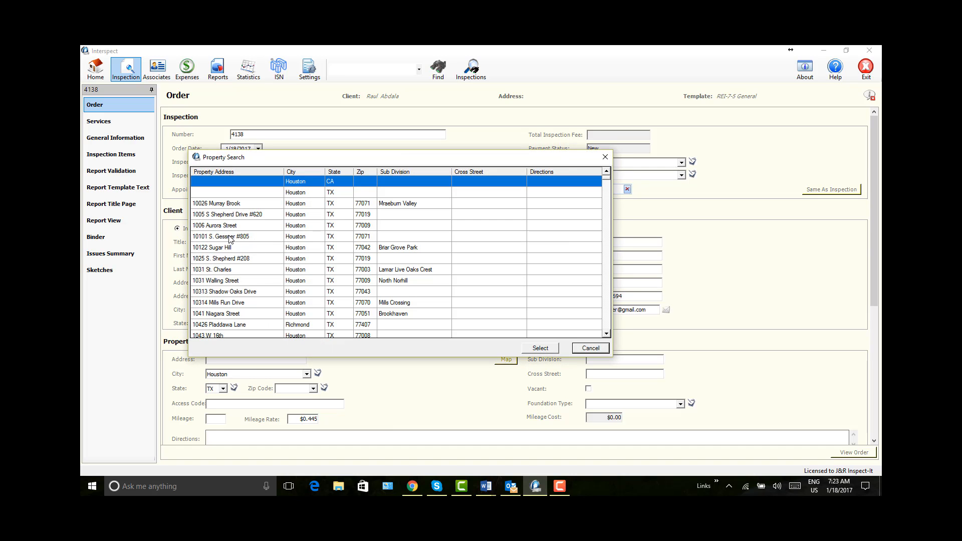
pyautogui.click(230, 237)
pyautogui.doubleClick(230, 238)
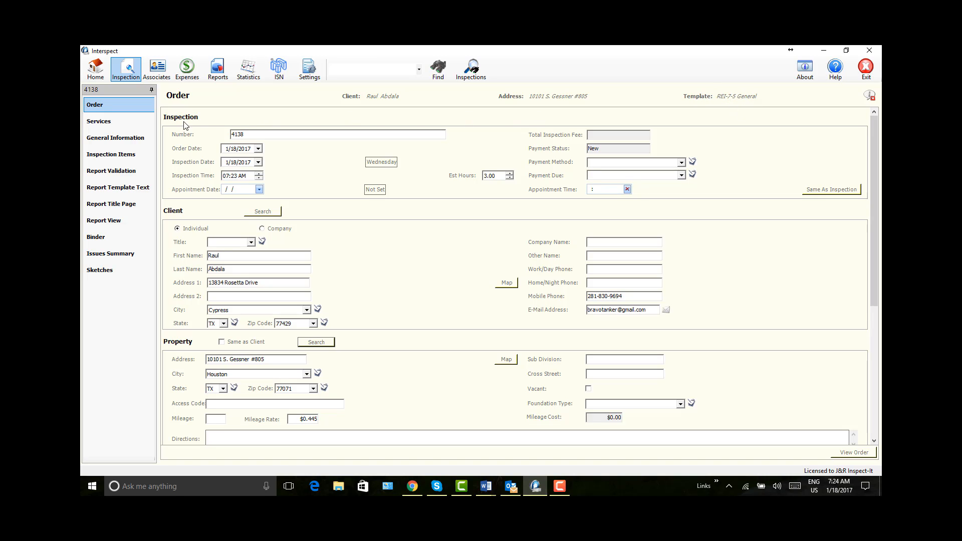
# Step: Change the inspection's template to CREIA Report and accept the template change
pyautogui.click(113, 141)
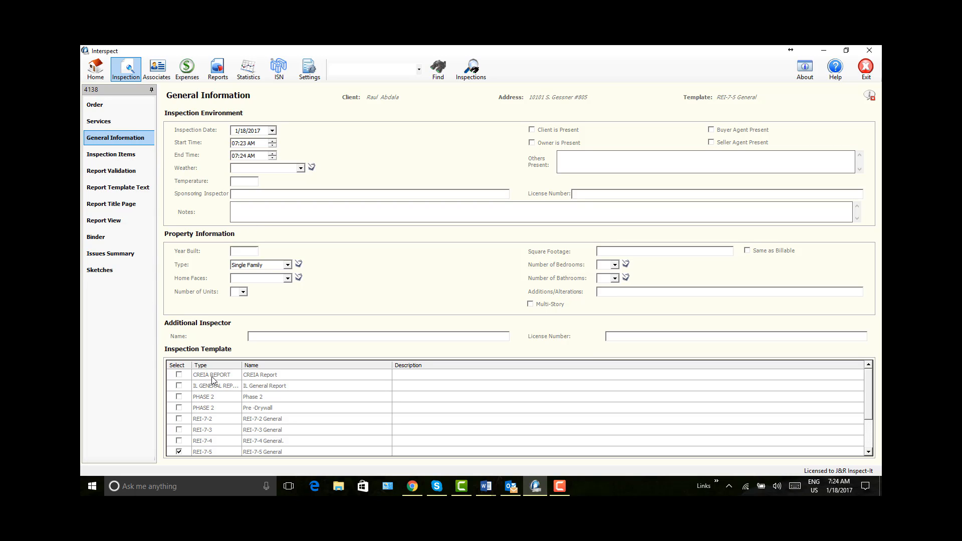
pyautogui.click(179, 376)
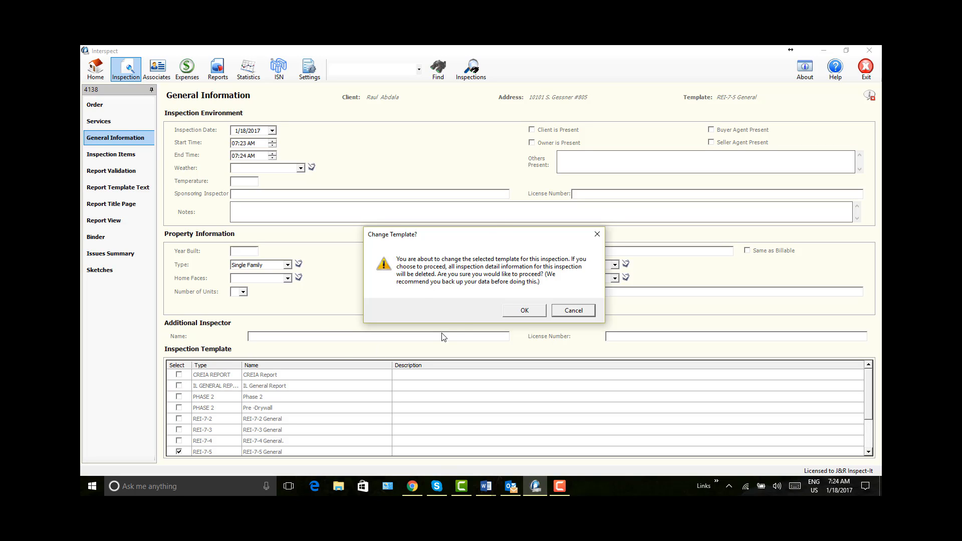
pyautogui.click(525, 313)
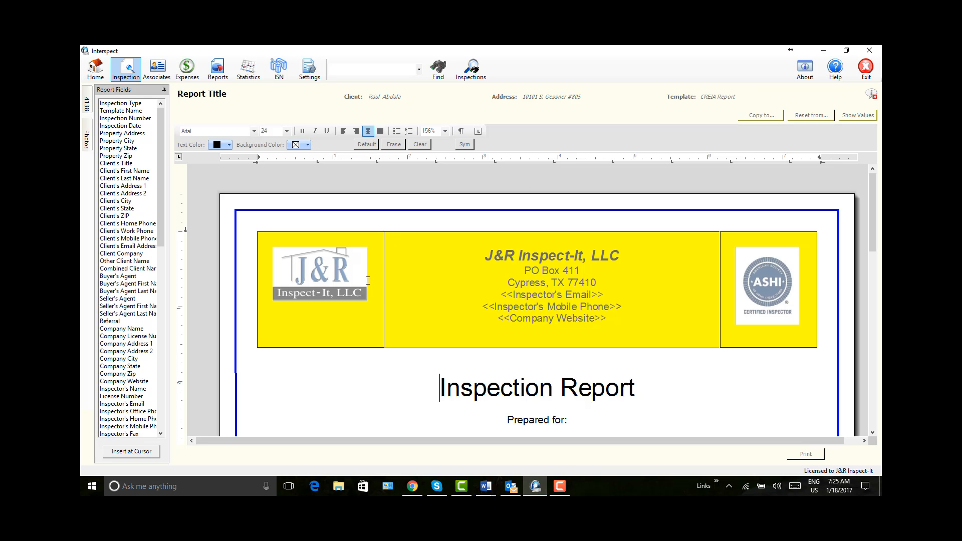
# Step: Reset the inspection's report title page from the Report Type and confirm the reset
pyautogui.click(808, 117)
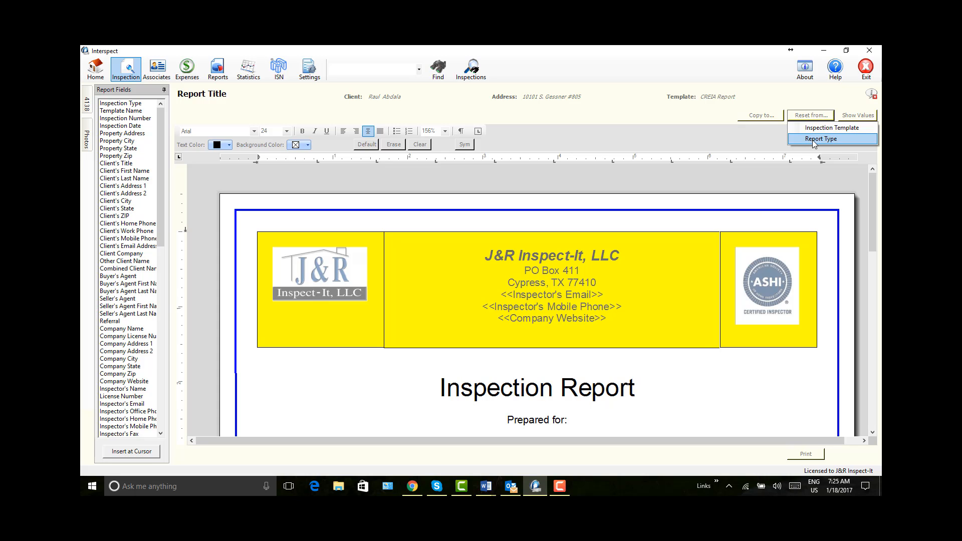
pyautogui.click(813, 140)
pyautogui.click(525, 306)
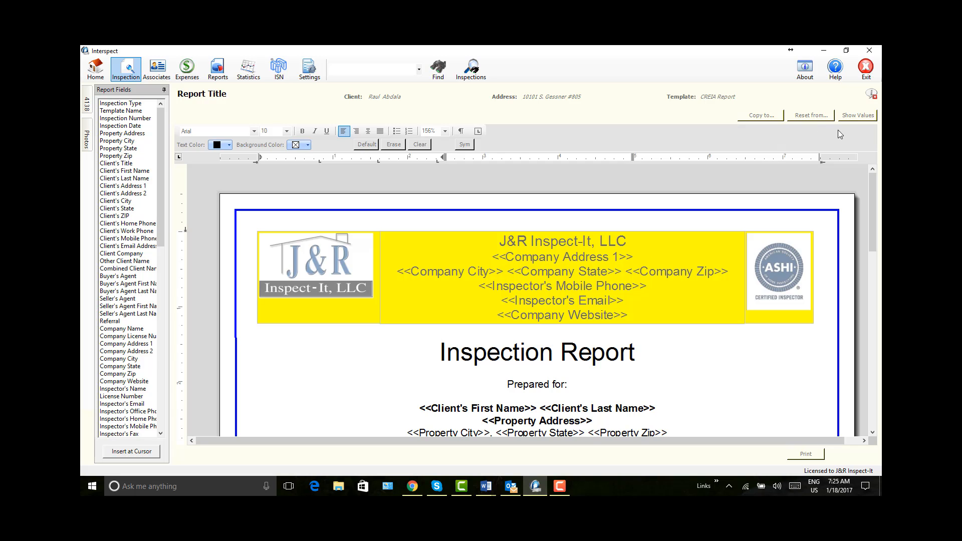
# Step: Display the actual field values on the title page and review the header, client block and footer
pyautogui.click(858, 117)
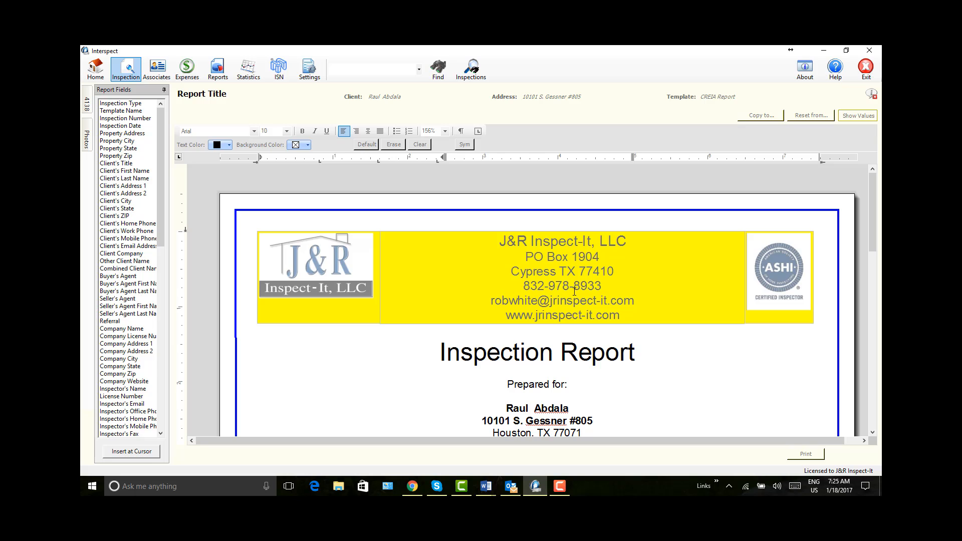
pyautogui.scroll(-5, 580, 286)
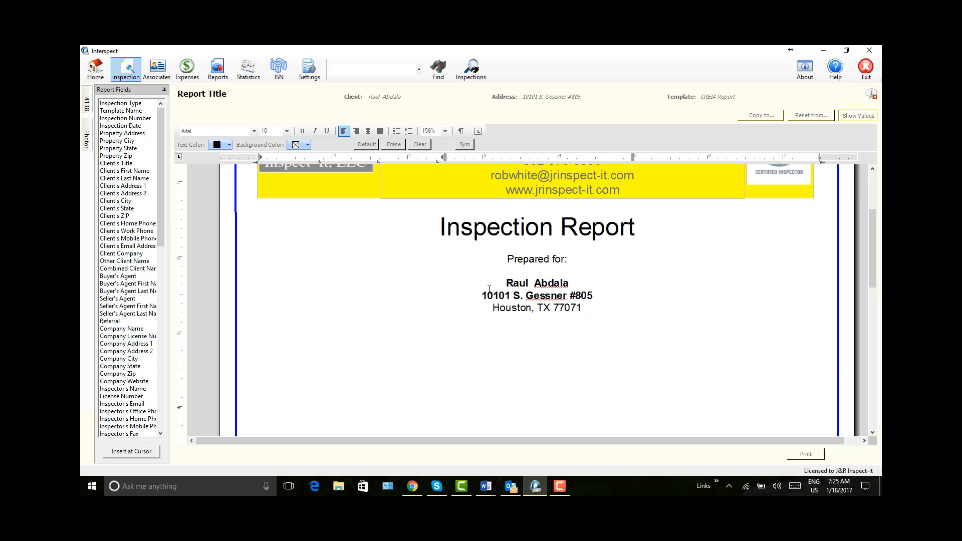
pyautogui.scroll(-5, 578, 299)
pyautogui.scroll(-5, 579, 299)
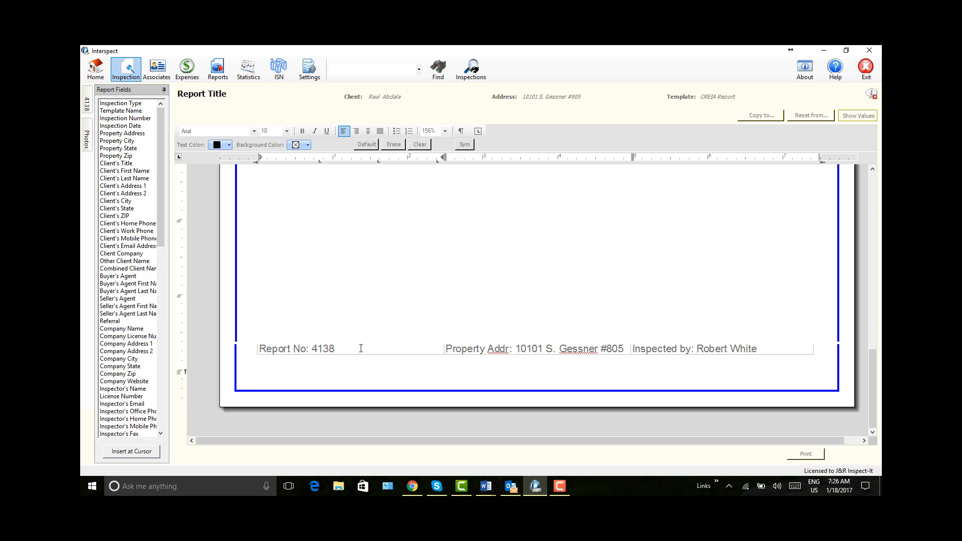
pyautogui.scroll(10, 438, 337)
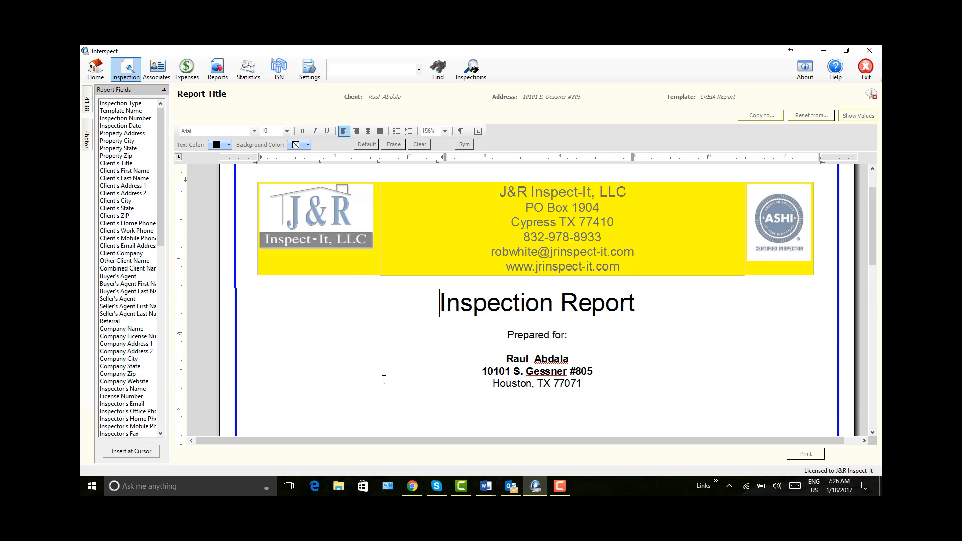
# Step: Copy the title page to both the inspection template and the report type, confirming the copy
pyautogui.click(754, 121)
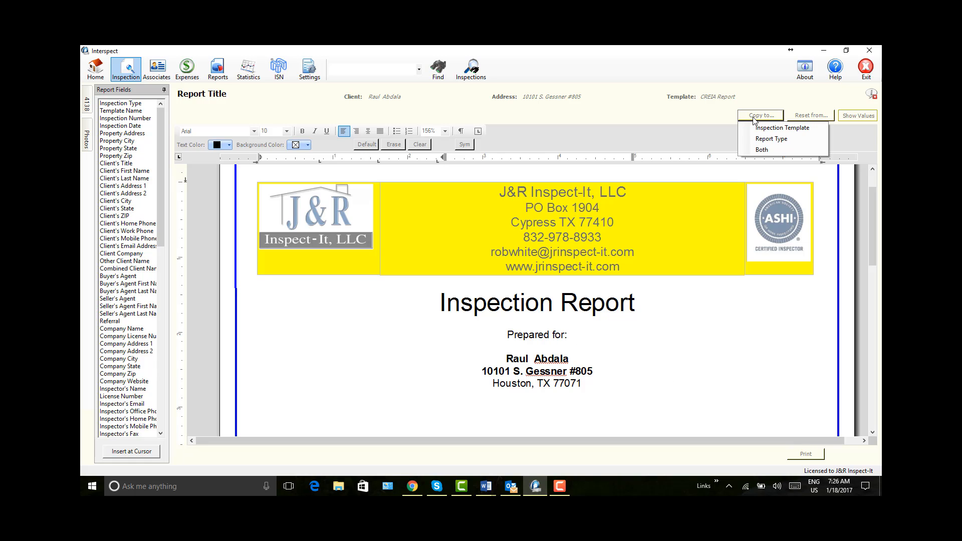
pyautogui.click(760, 150)
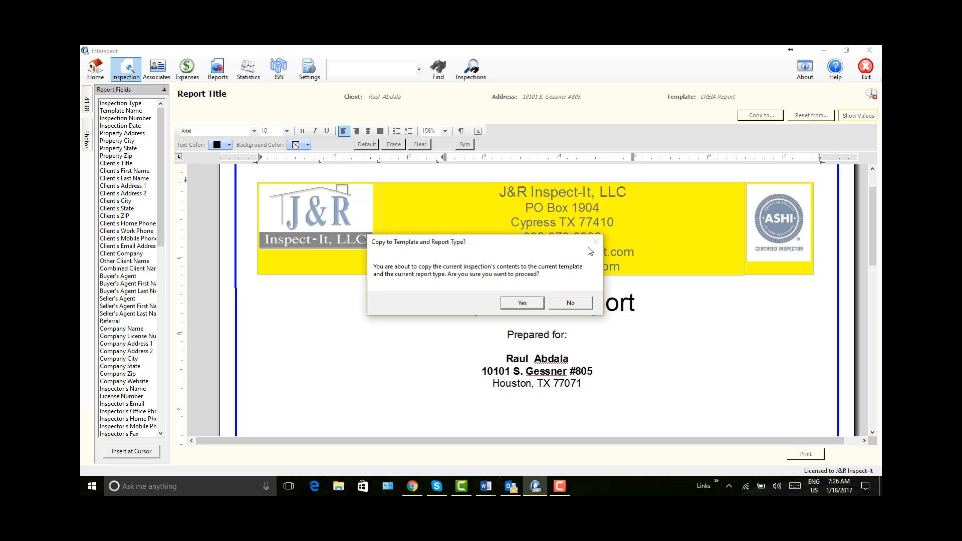
pyautogui.click(528, 306)
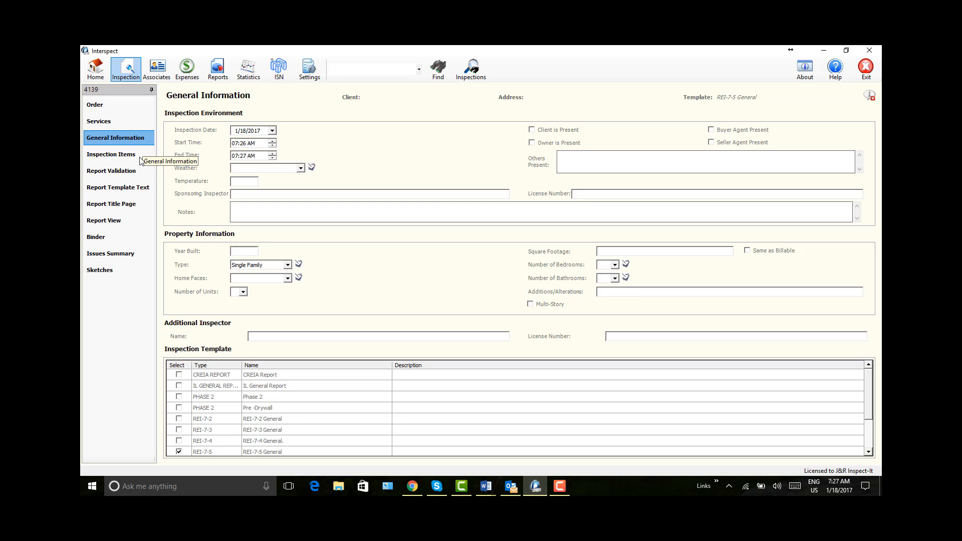
# Step: Apply the CREIA Report template to the new inspection and check its report title page from header to footer
pyautogui.click(178, 374)
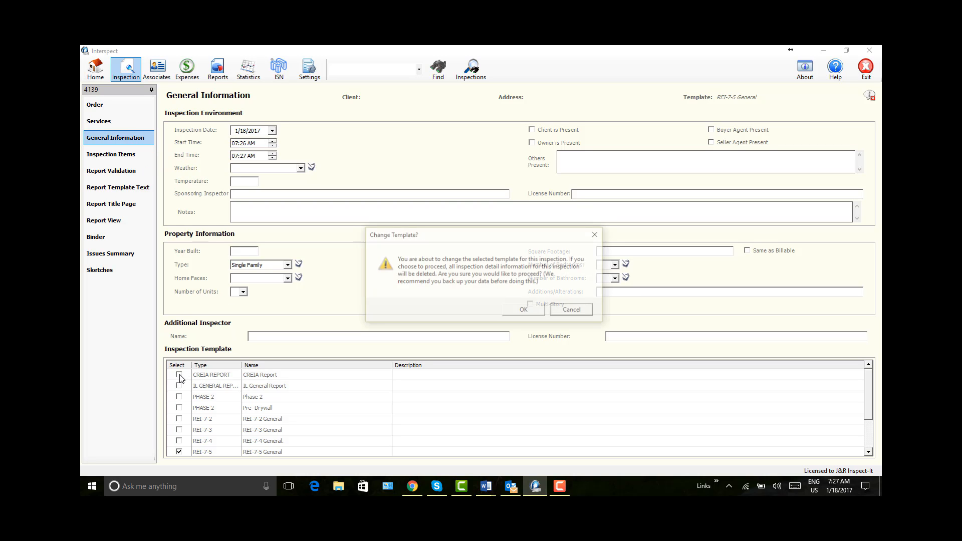
pyautogui.click(523, 311)
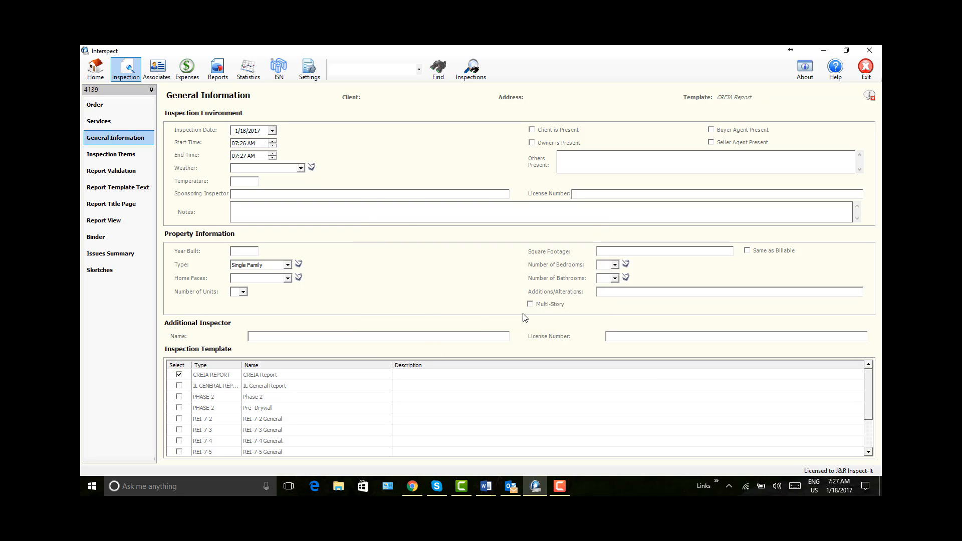
pyautogui.click(115, 204)
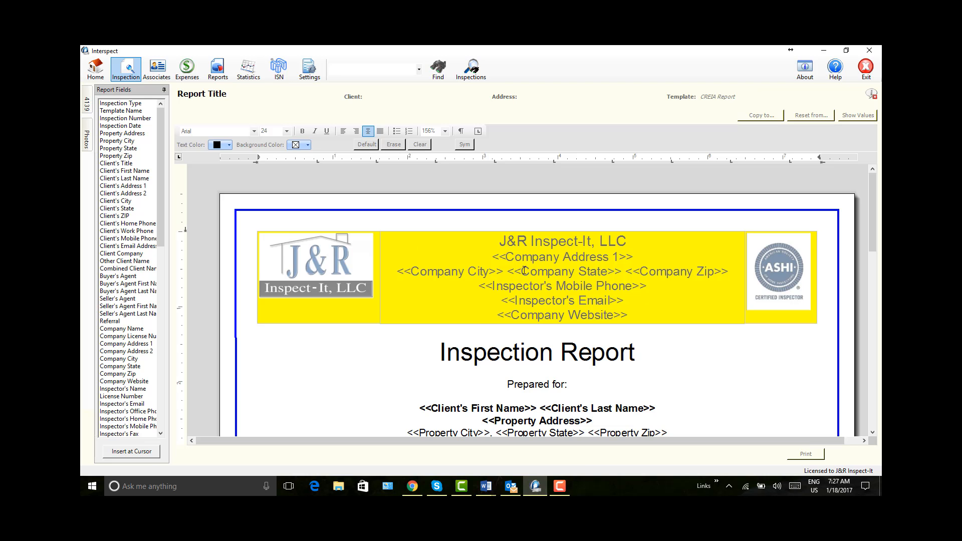
pyautogui.scroll(-4, 474, 253)
pyautogui.scroll(-8, 481, 240)
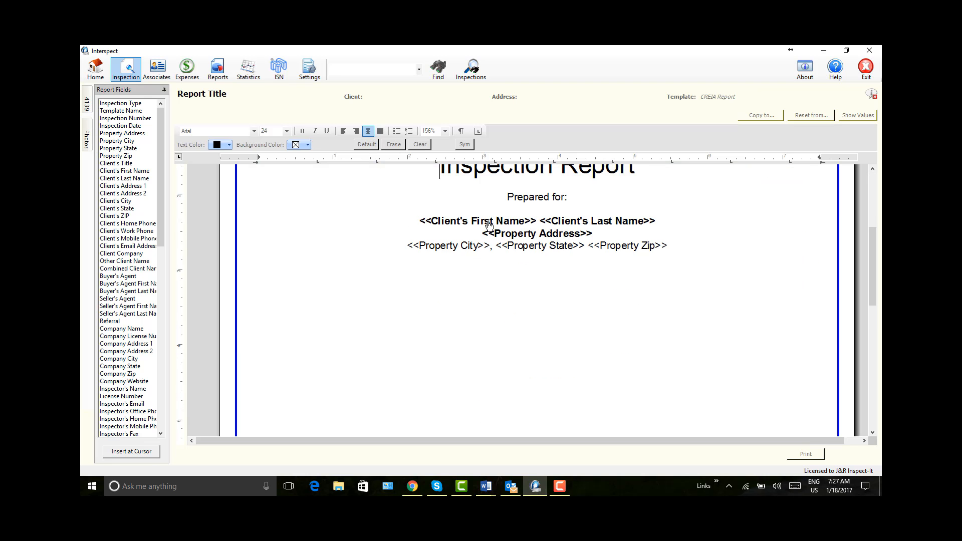
pyautogui.scroll(-3, 490, 225)
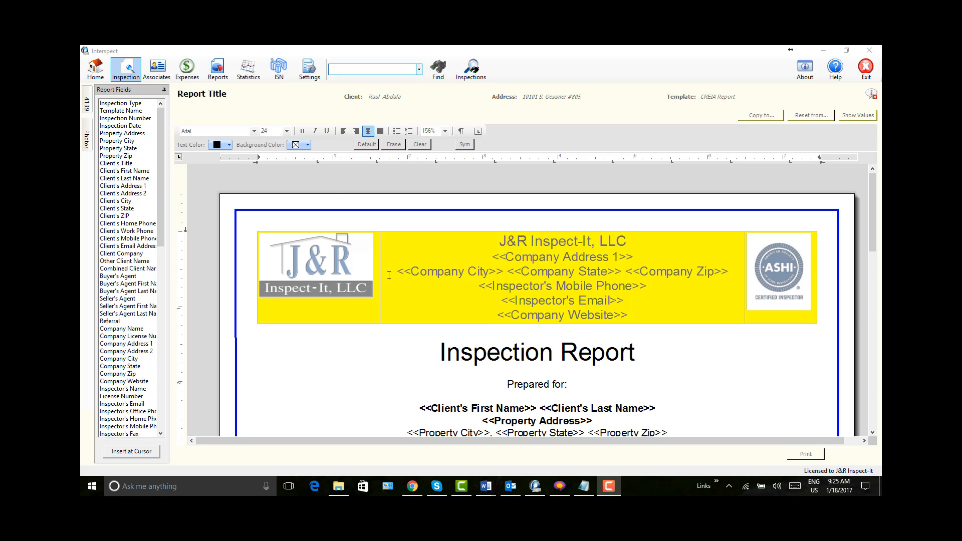
# Step: Reopen the CREIA REPORT layout in the report type settings and narrow the first column of the title page's footer table
pyautogui.click(307, 75)
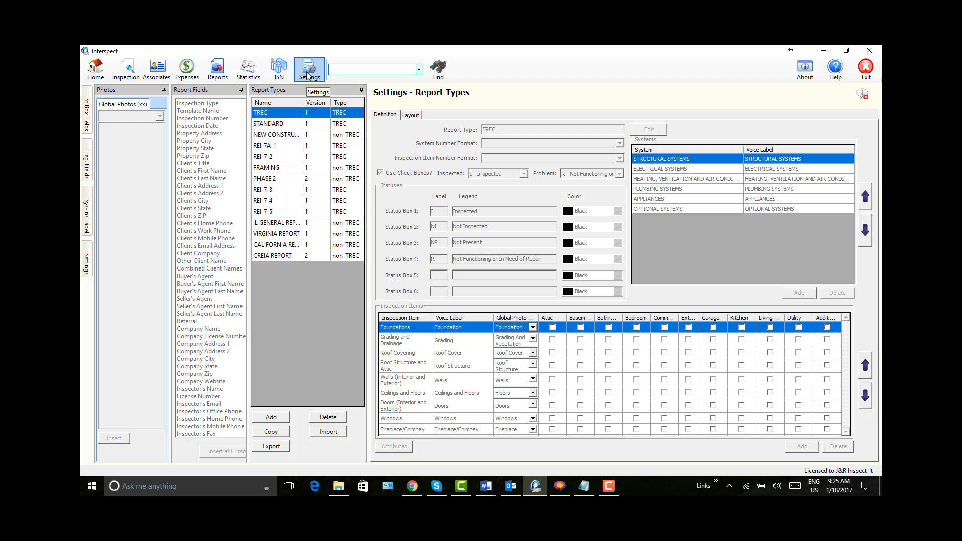
pyautogui.click(280, 256)
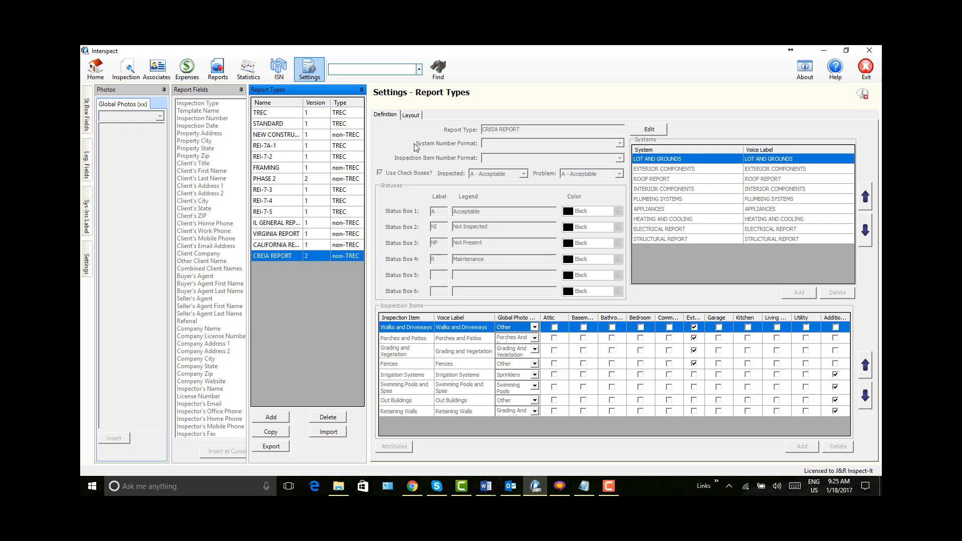
pyautogui.click(410, 116)
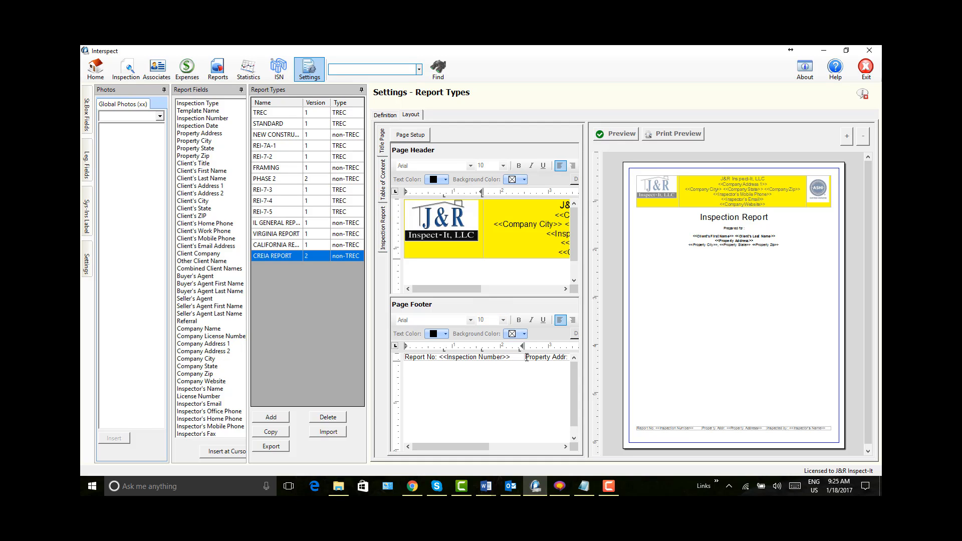
pyautogui.moveTo(524, 356); pyautogui.dragTo(484, 356)
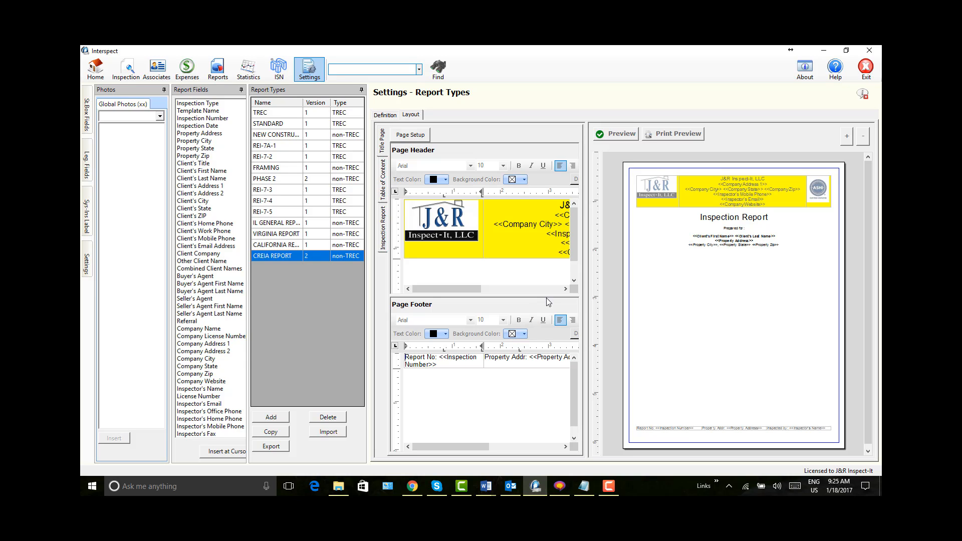
# Step: Widen the Table of Contents layout's editing area and enter "Report No:" with the Inspection Number field in its Page Header
pyautogui.click(383, 188)
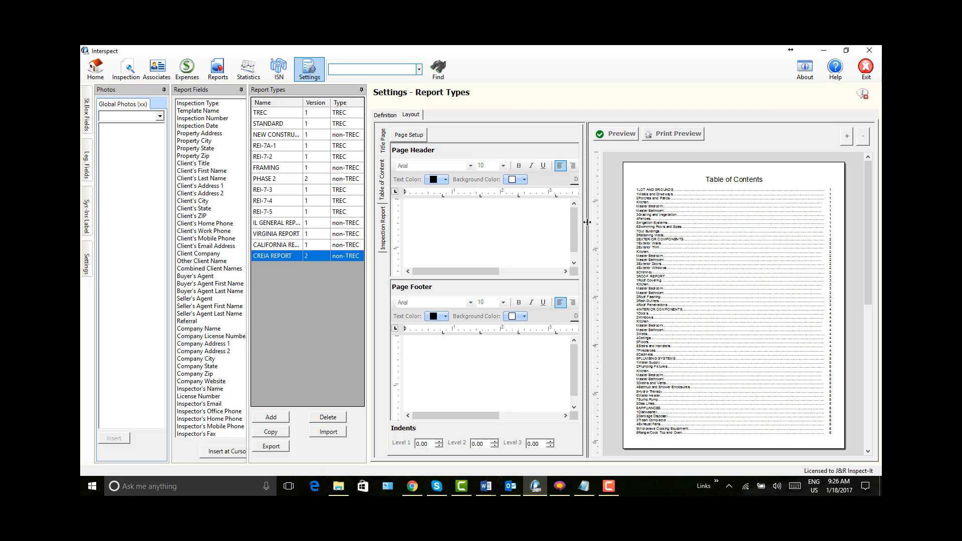
pyautogui.moveTo(591, 226); pyautogui.dragTo(733, 229)
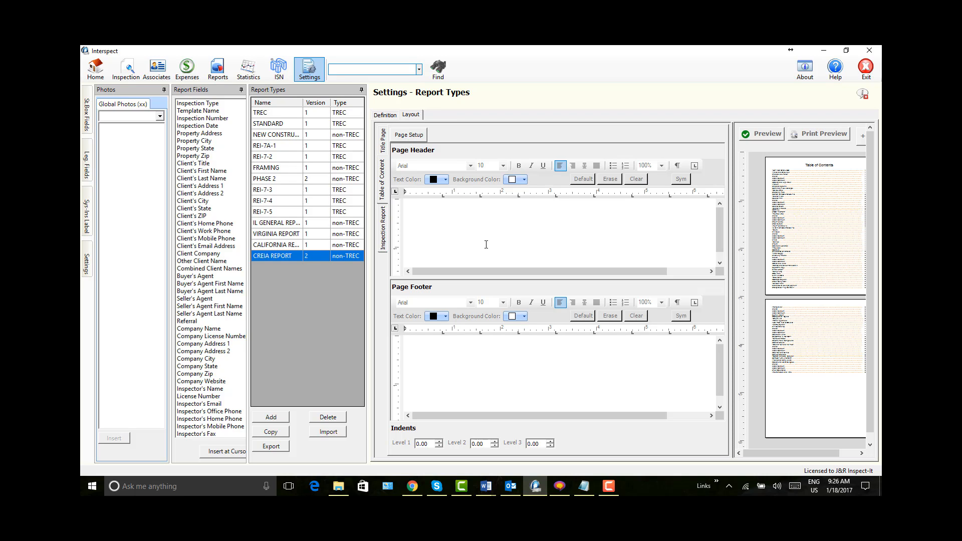
pyautogui.click(425, 205)
pyautogui.write('Re')
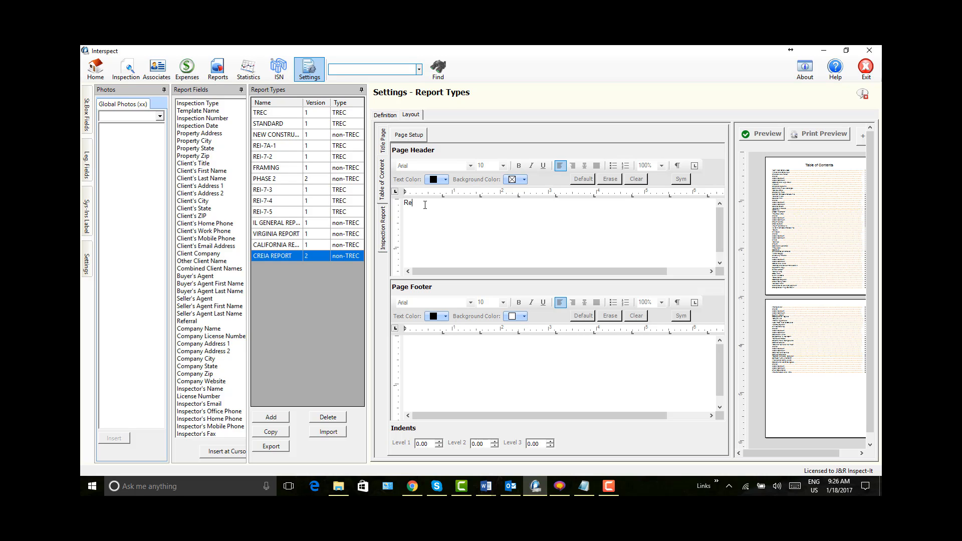
pyautogui.write('port No:')
pyautogui.click(201, 119)
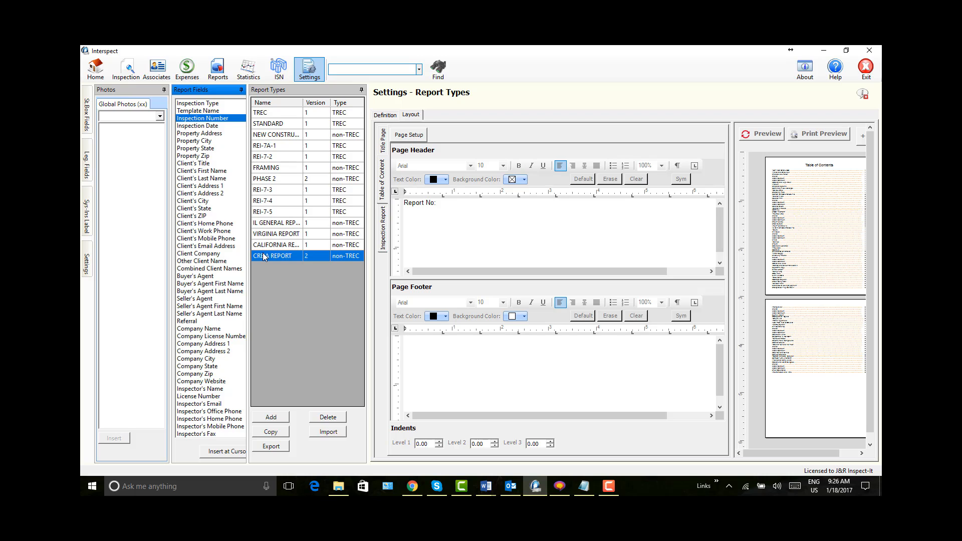
pyautogui.click(226, 451)
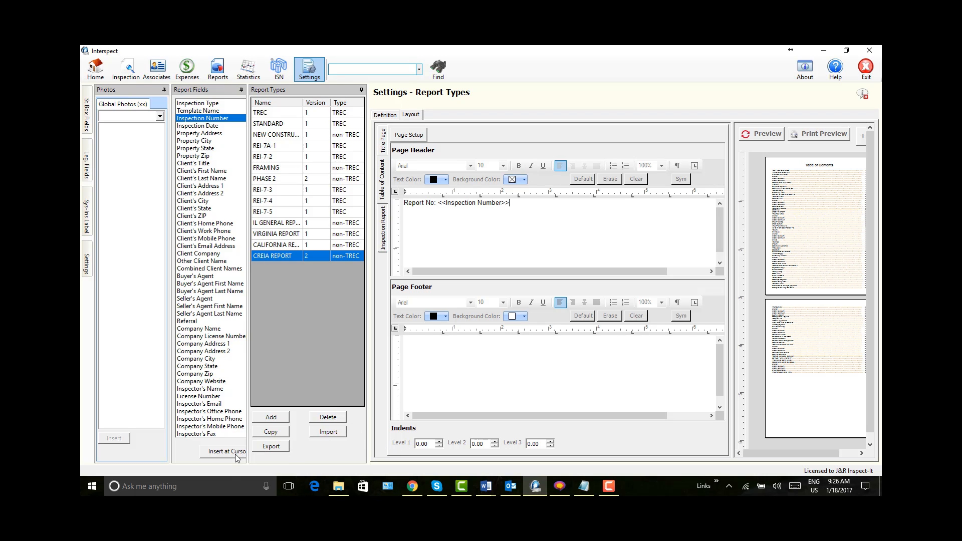
# Step: Add "Property Addr:" followed by the Property Address field to the same line of the Table of Contents Page Header
pyautogui.write('Property Addr:')
pyautogui.click(216, 134)
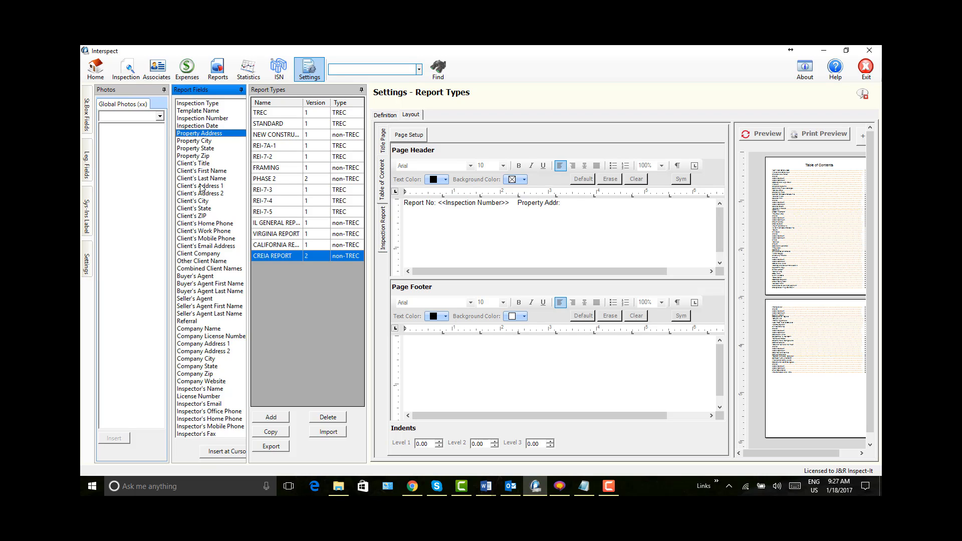
pyautogui.click(218, 453)
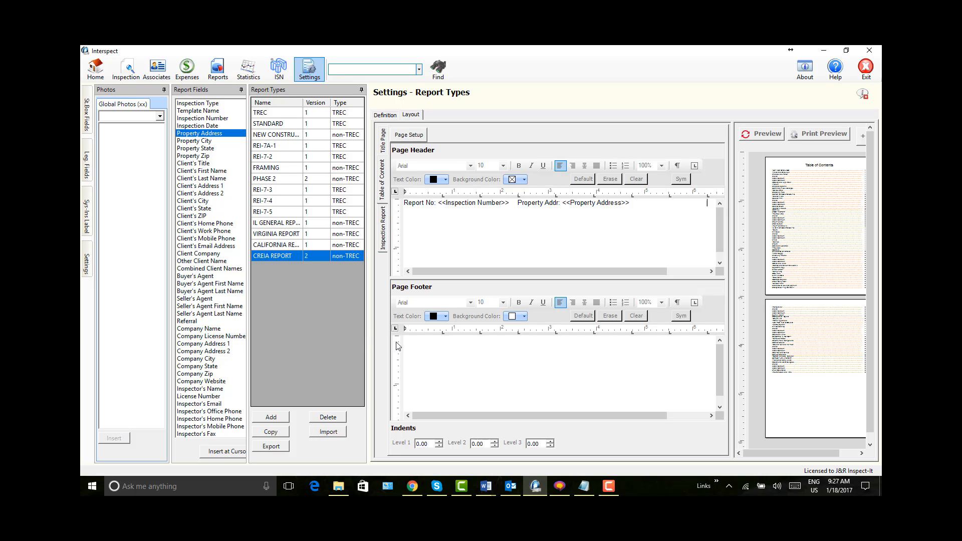
pyautogui.moveTo(651, 273); pyautogui.dragTo(696, 271)
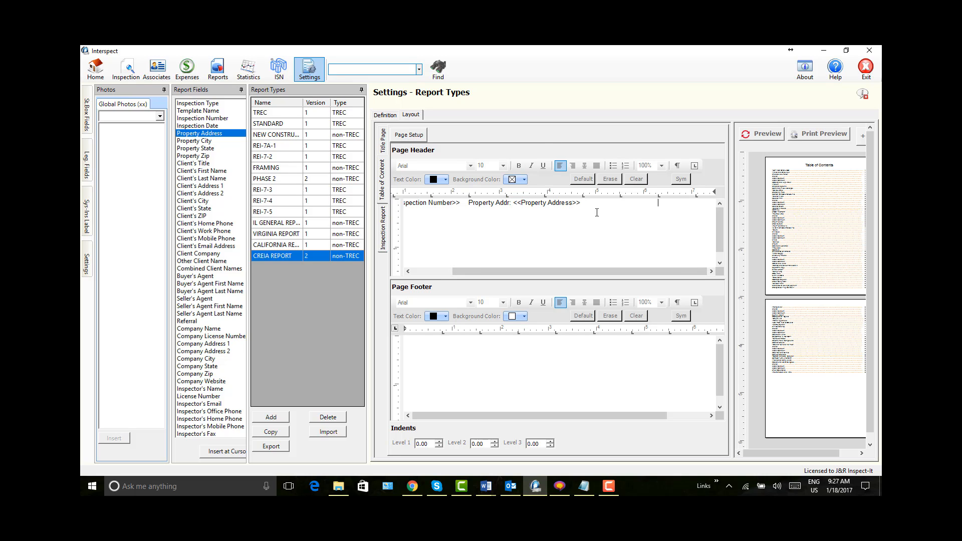
# Step: Try adding the Inspection Date field to the end of the Page Header line and refresh the Table of Contents preview
pyautogui.click(205, 125)
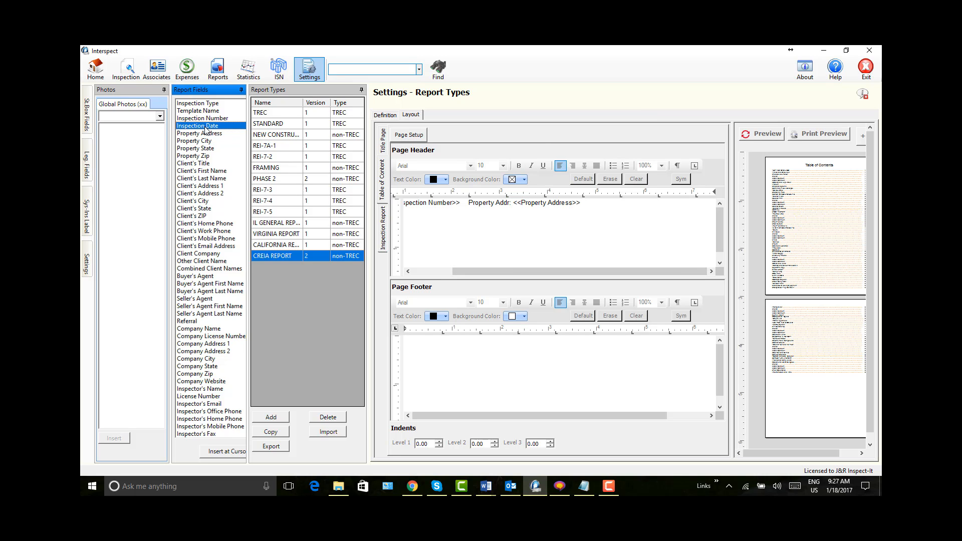
pyautogui.click(236, 453)
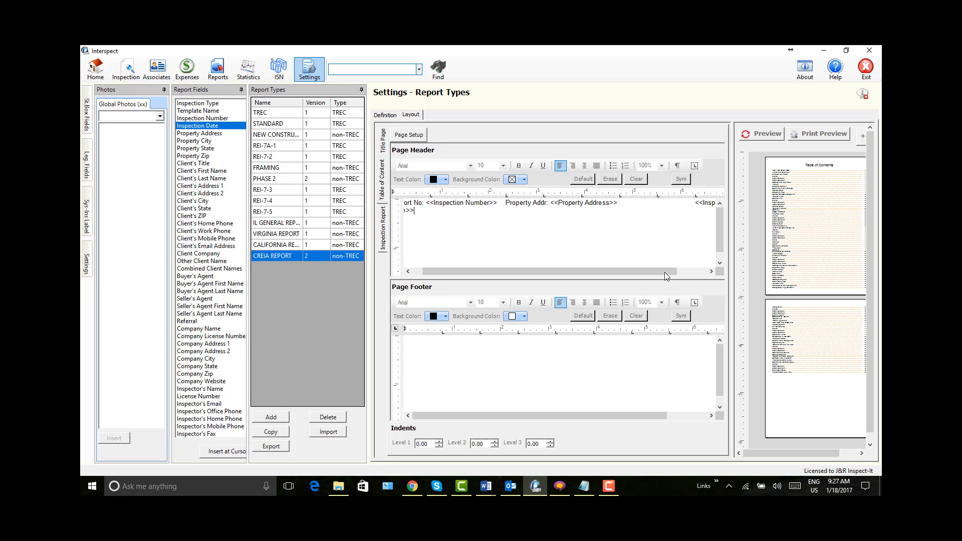
pyautogui.moveTo(732, 224); pyautogui.dragTo(642, 228)
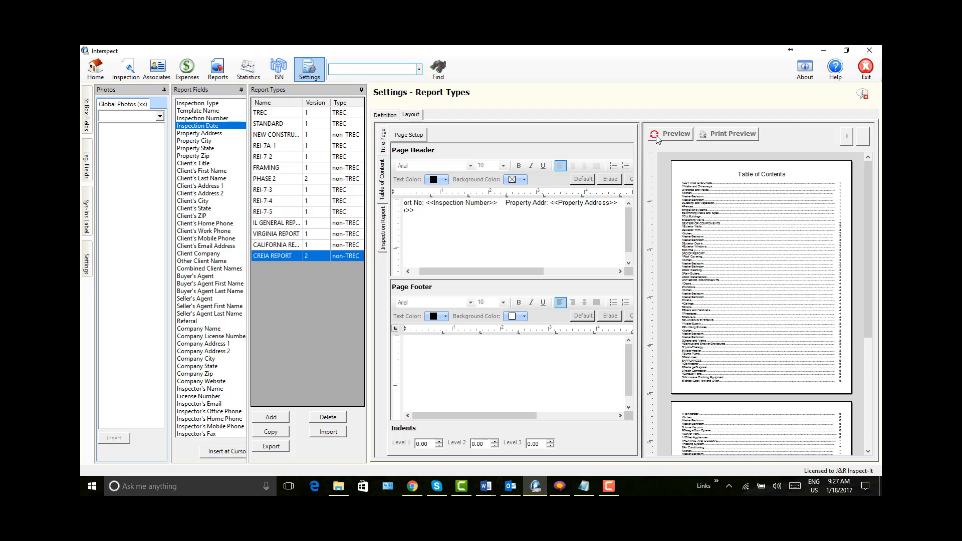
pyautogui.click(667, 135)
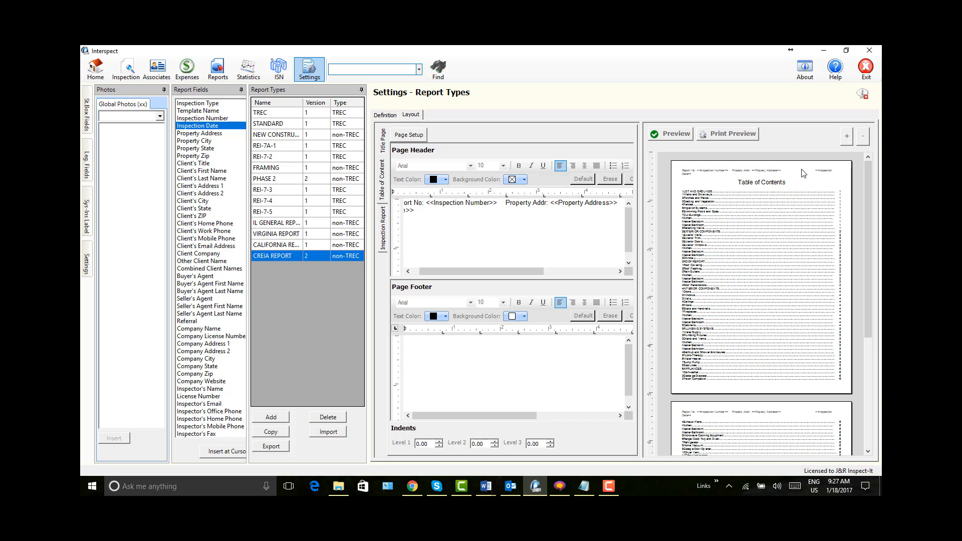
# Step: Clear the Table of Contents Page Header text and insert a three-column, one-row table in its place
pyautogui.moveTo(427, 210); pyautogui.dragTo(386, 206)
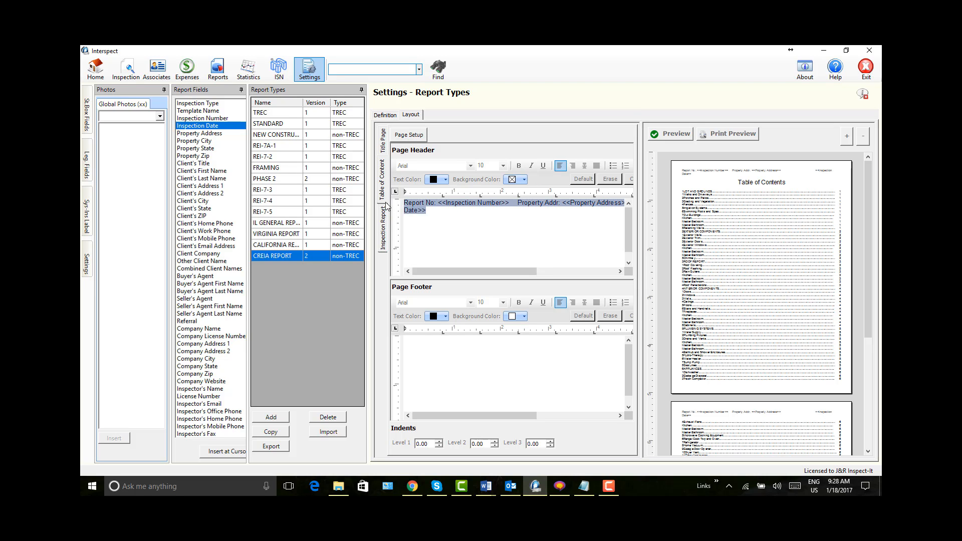
pyautogui.press('Delete')
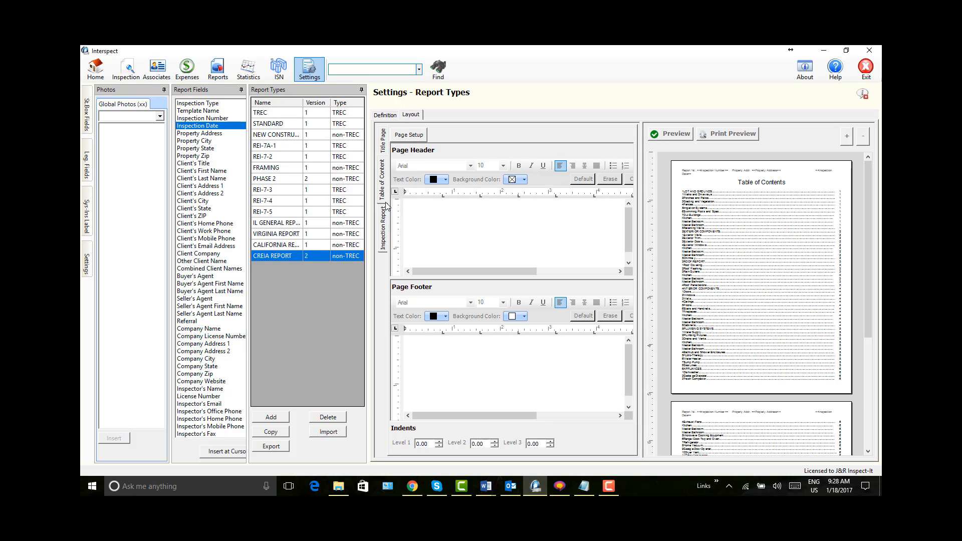
pyautogui.rightClick(454, 222)
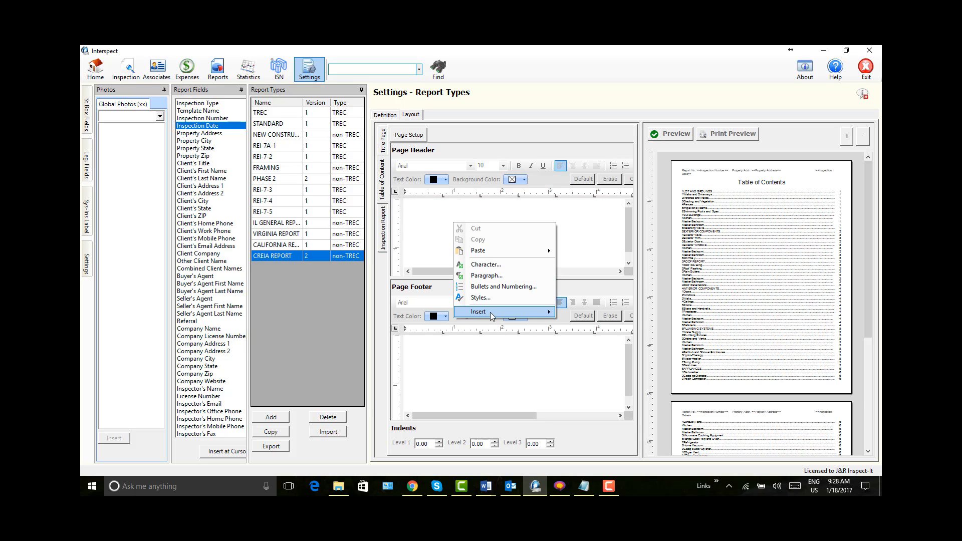
pyautogui.moveTo(492, 313)
pyautogui.click(572, 314)
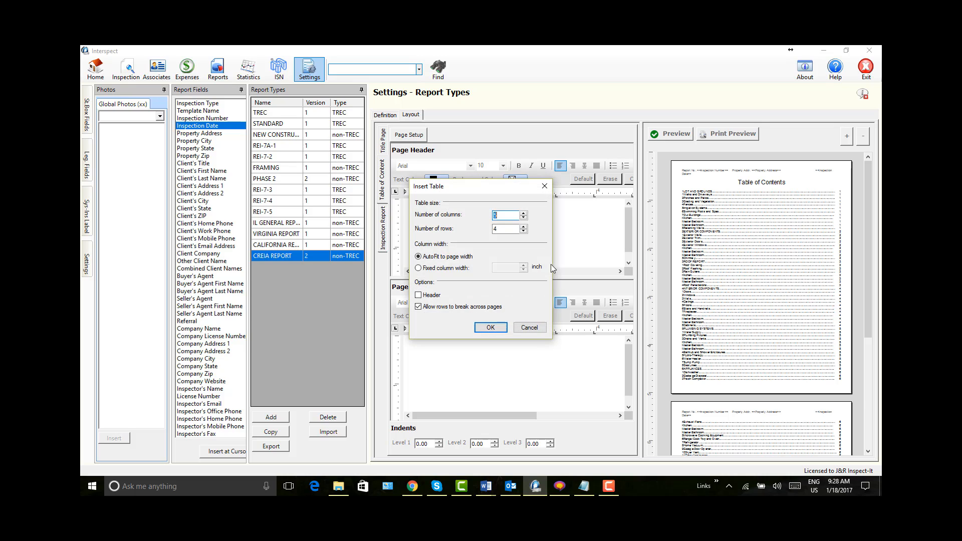
pyautogui.click(523, 231)
pyautogui.click(523, 232)
pyautogui.click(491, 328)
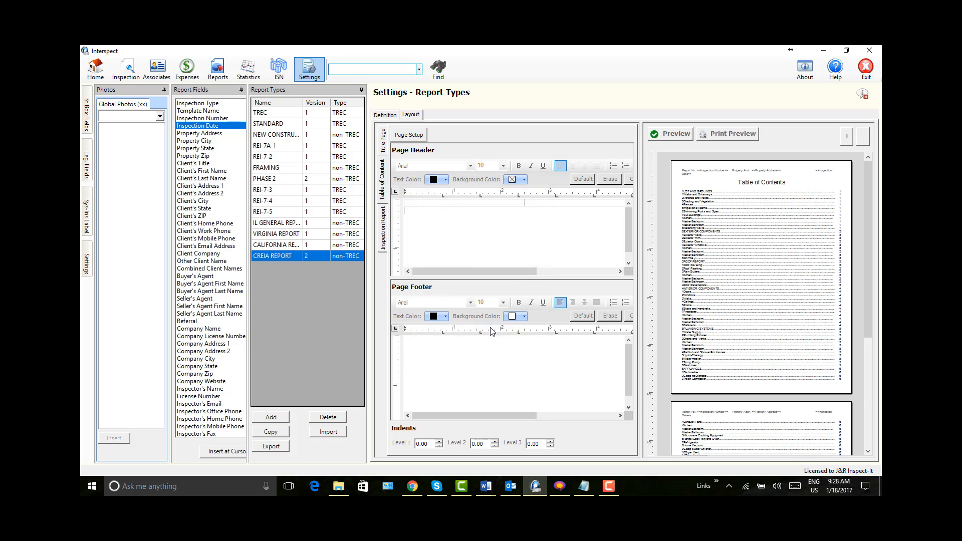
# Step: Enter "Report No:" followed by the Inspection Number field in the first cell of the Page Header table
pyautogui.write('Repoart')
pyautogui.press('BackSpace')
pyautogui.press('BackSpace')
pyautogui.write('t No:')
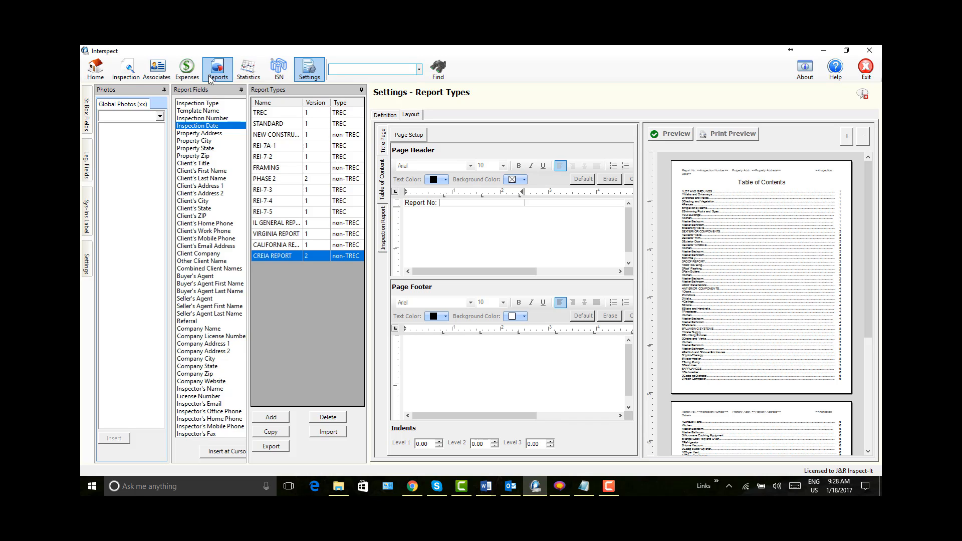
pyautogui.click(213, 119)
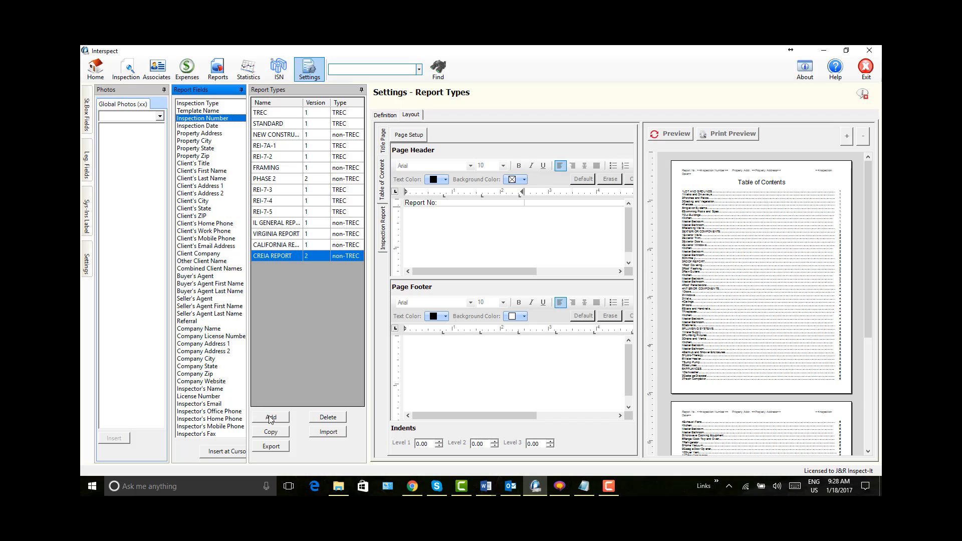
pyautogui.click(236, 455)
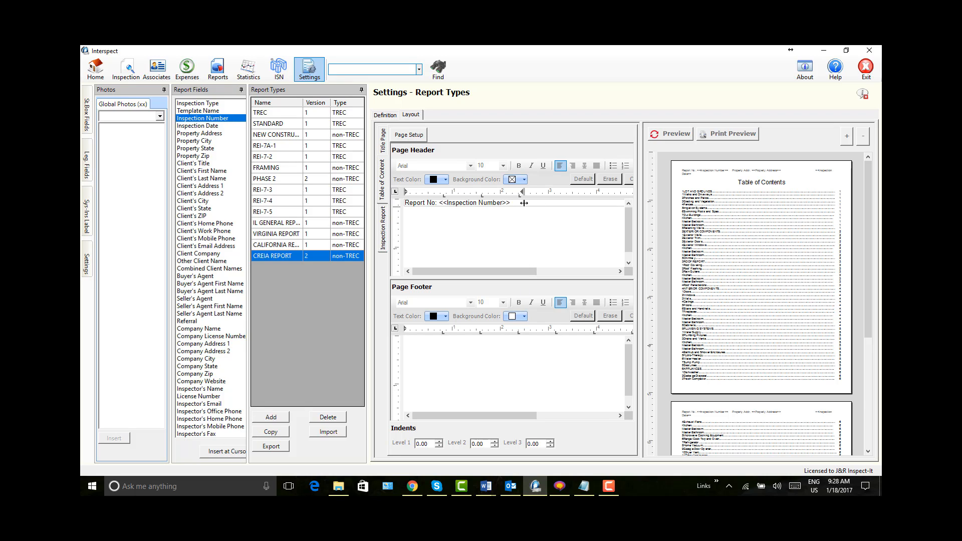
# Step: Narrow the header table's first column and enter "Property Addr:" with the Property Address field in the second cell
pyautogui.moveTo(523, 203); pyautogui.dragTo(483, 203)
pyautogui.click(491, 205)
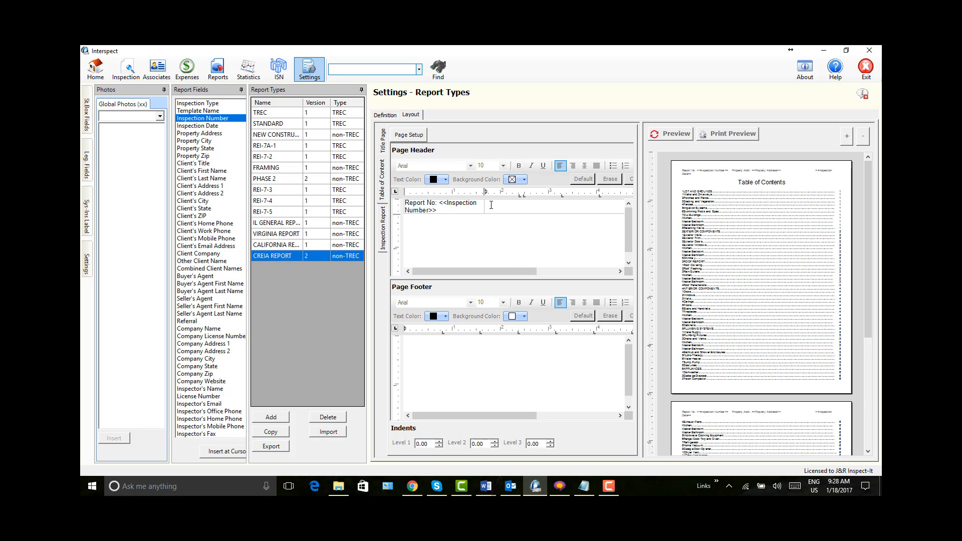
pyautogui.write('Property Addr:')
pyautogui.click(213, 134)
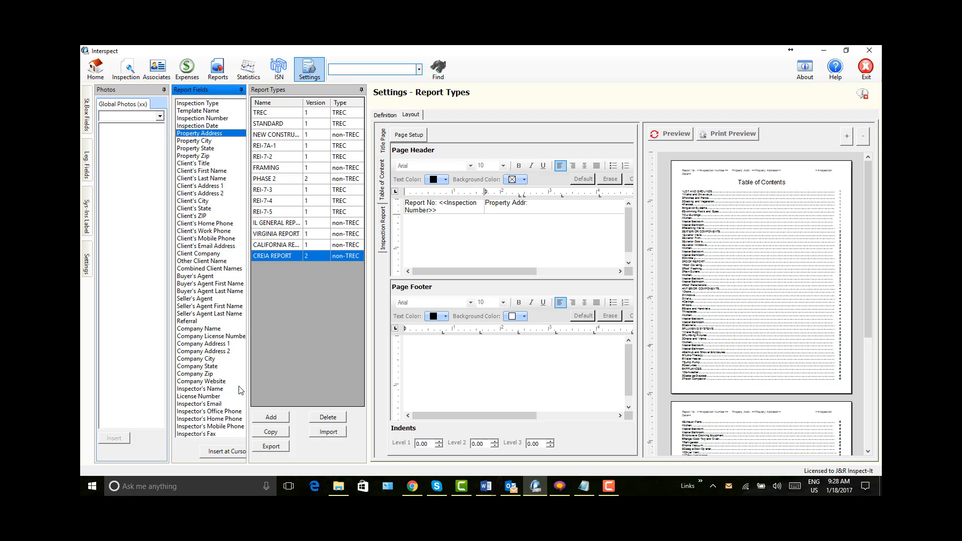
pyautogui.click(227, 452)
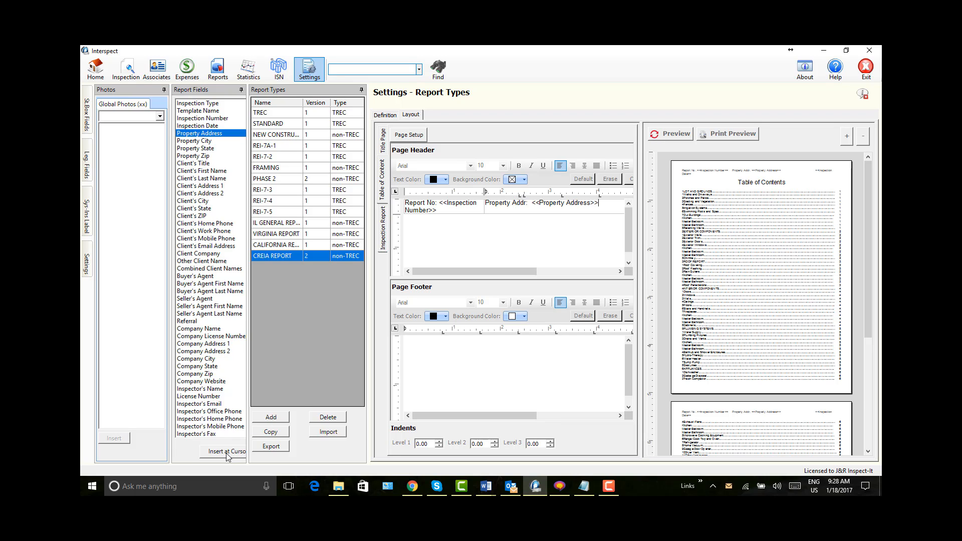
# Step: Widen the header table's second column and insert the Inspection Date field in the third cell
pyautogui.moveTo(515, 274); pyautogui.dragTo(602, 271)
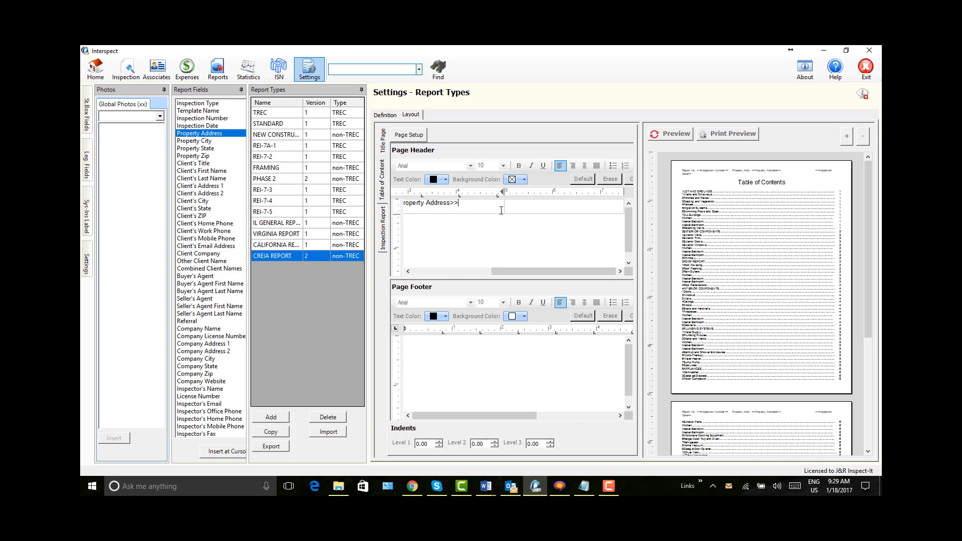
pyautogui.moveTo(504, 205); pyautogui.dragTo(553, 206)
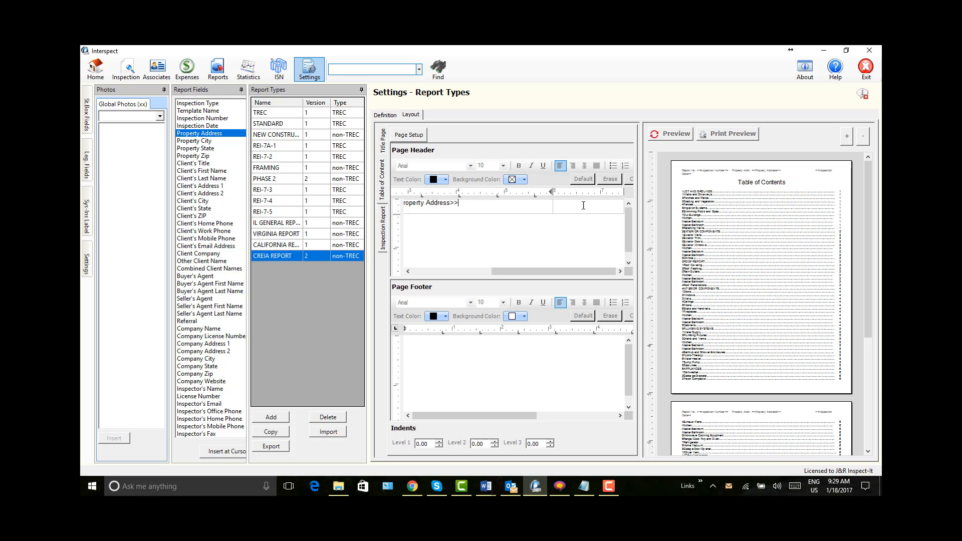
pyautogui.click(201, 126)
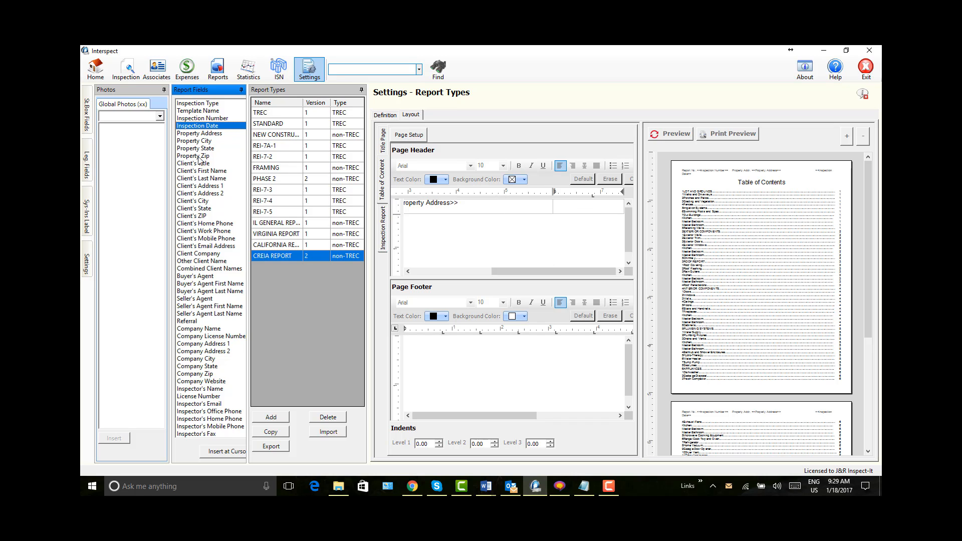
pyautogui.click(235, 453)
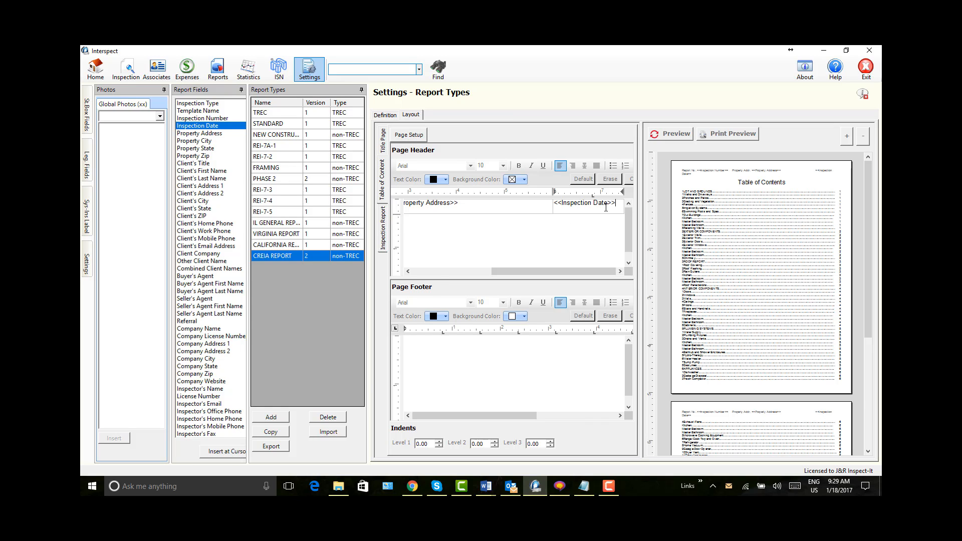
# Step: Give the whole Page Header table a 1.50 pt bottom border and refresh the Table of Contents preview
pyautogui.moveTo(618, 204); pyautogui.dragTo(526, 203)
pyautogui.moveTo(404, 206); pyautogui.dragTo(461, 208)
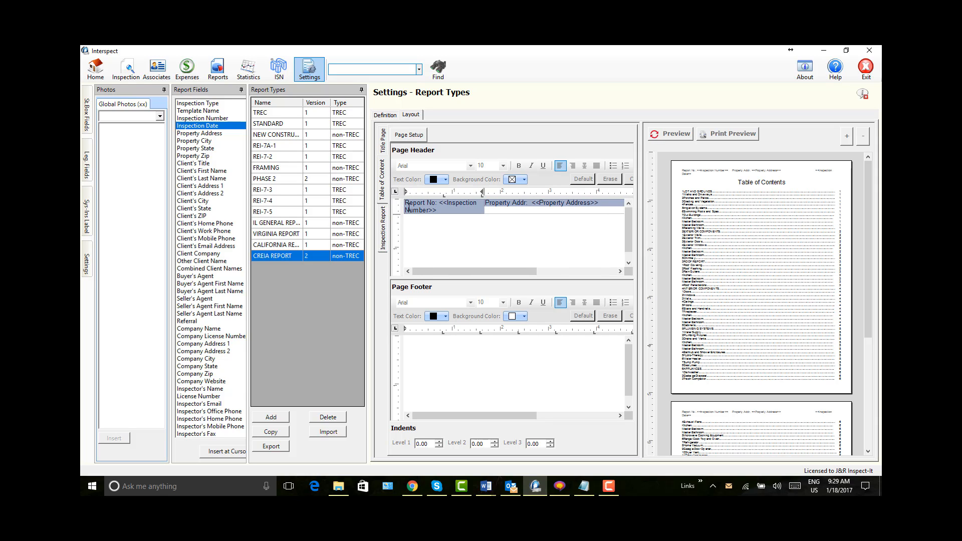
pyautogui.rightClick(462, 208)
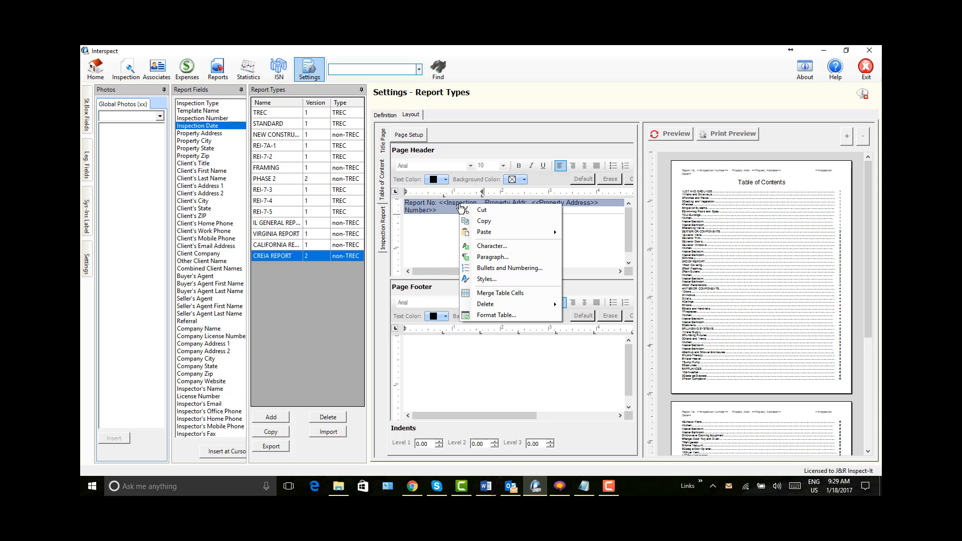
pyautogui.click(494, 316)
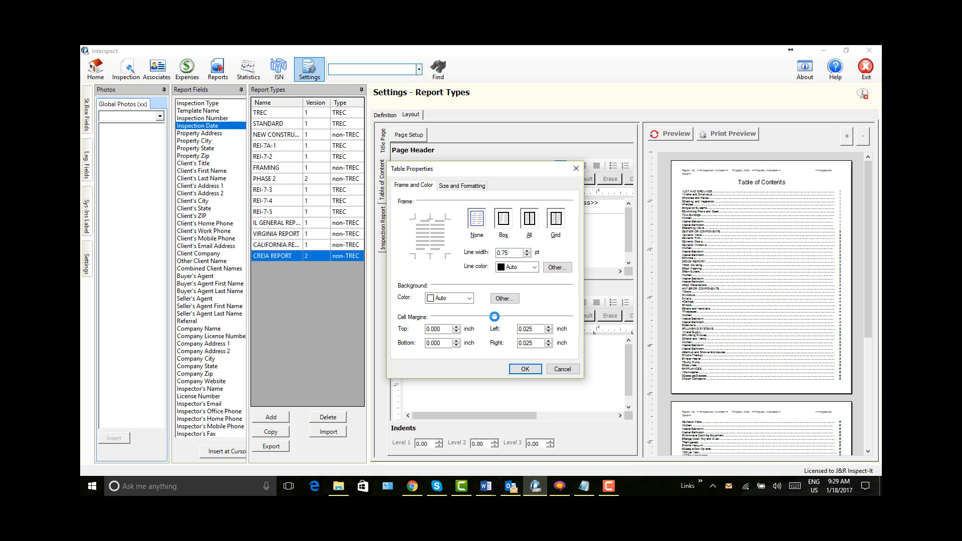
pyautogui.click(427, 254)
pyautogui.click(528, 250)
pyautogui.click(528, 256)
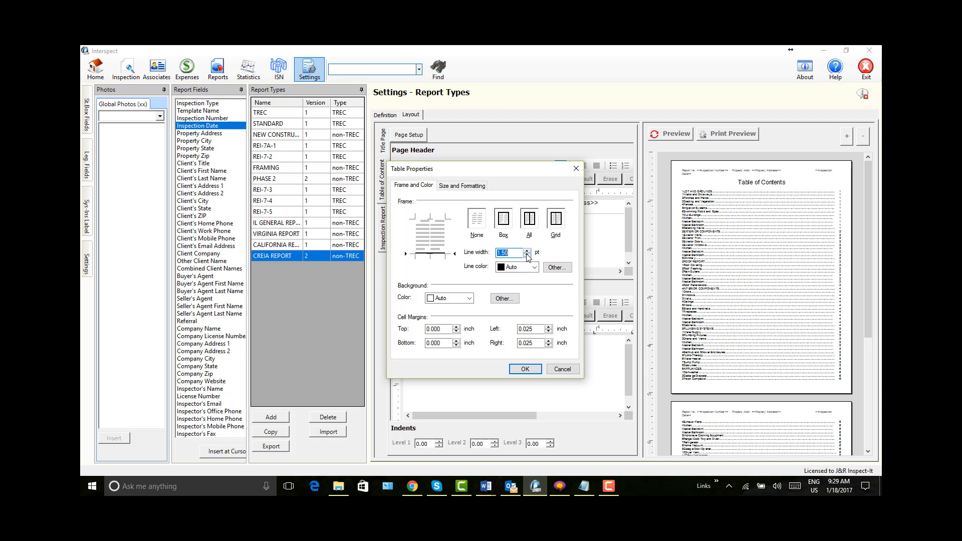
pyautogui.click(522, 370)
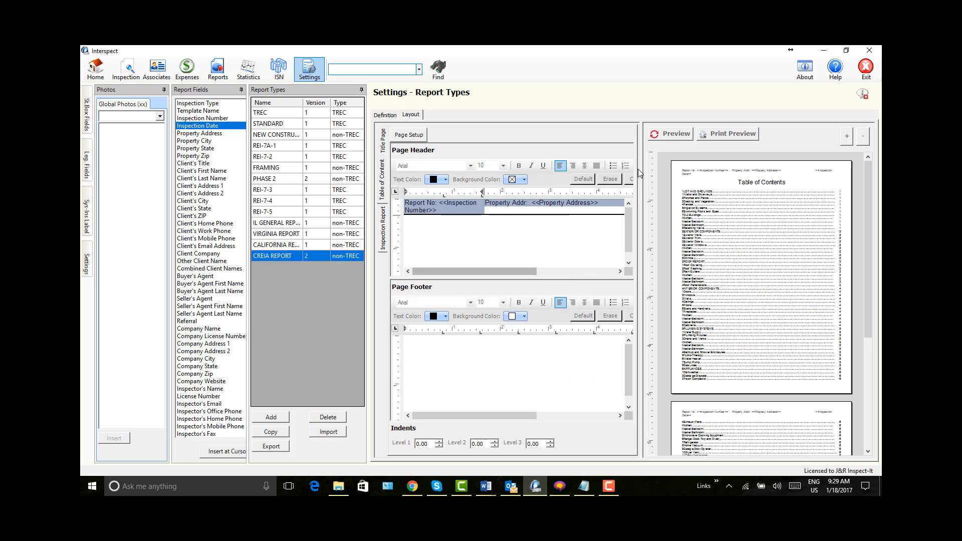
pyautogui.click(670, 134)
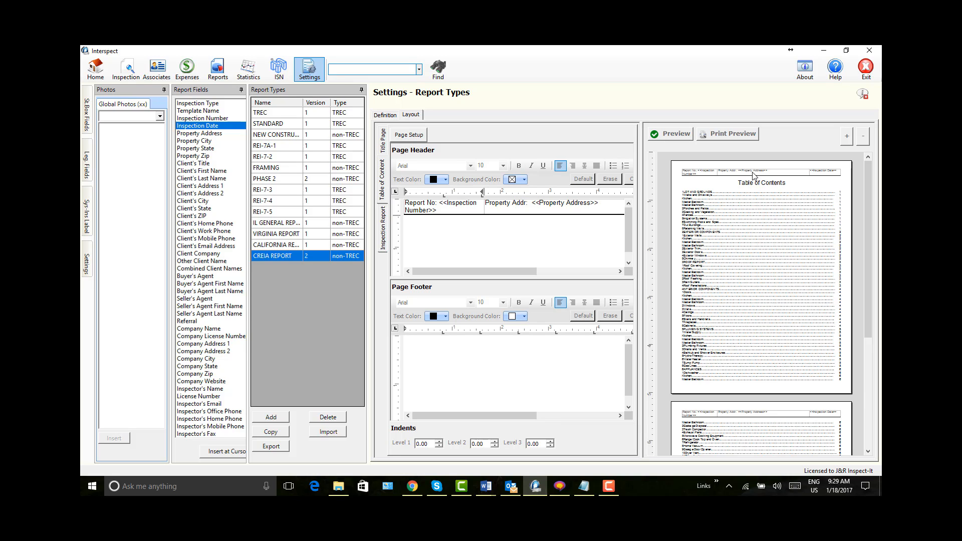
# Step: Set the Page Header table's background color to Yellow and refresh the Table of Contents preview
pyautogui.moveTo(405, 203); pyautogui.dragTo(636, 209)
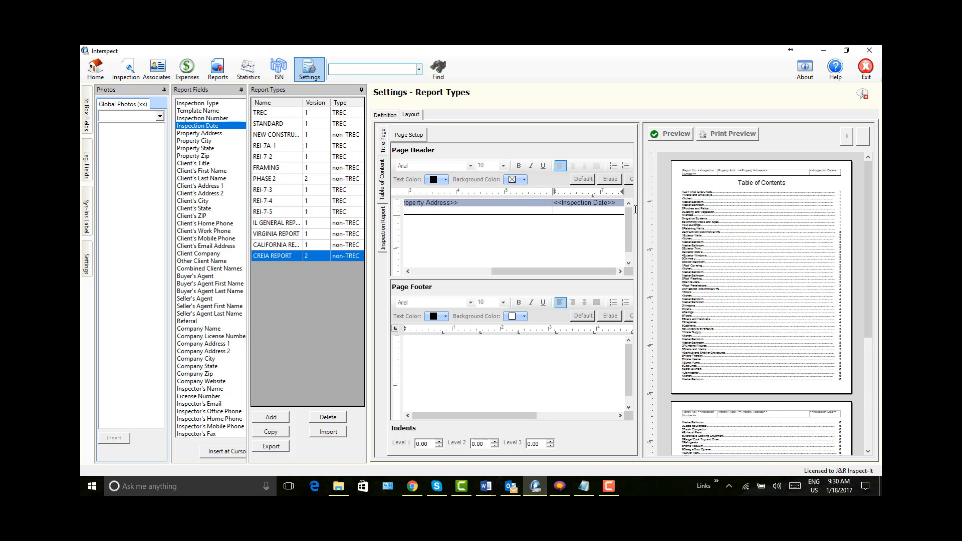
pyautogui.rightClick(527, 205)
pyautogui.click(557, 315)
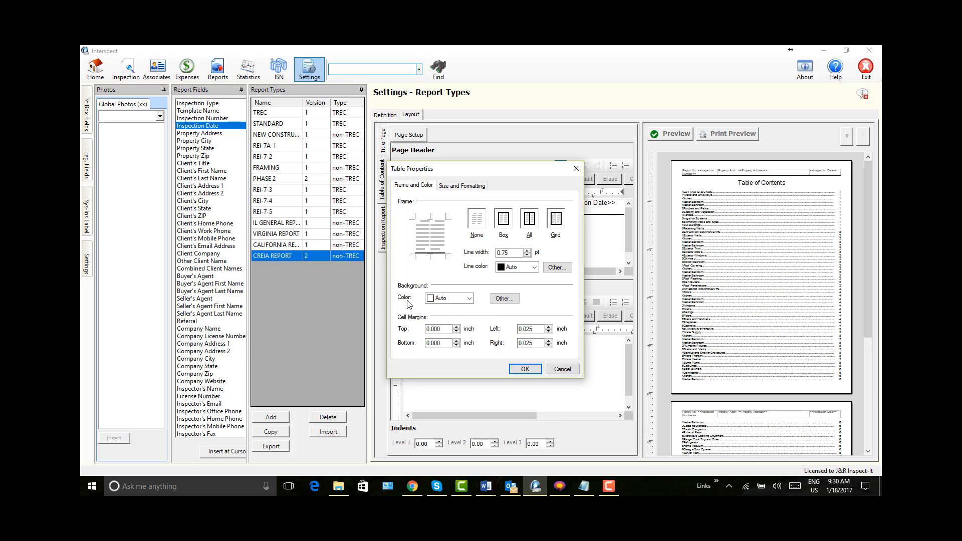
pyautogui.click(470, 298)
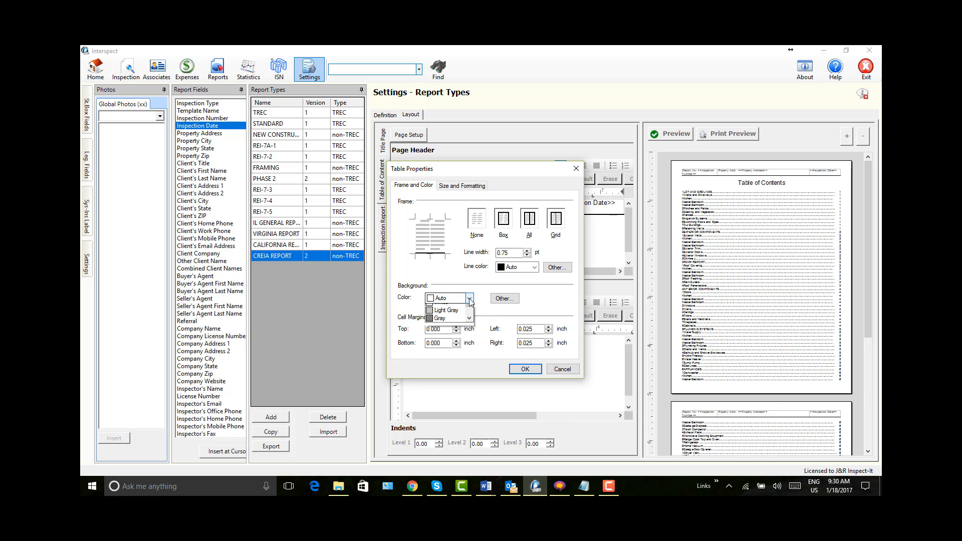
pyautogui.click(470, 330)
pyautogui.click(471, 329)
pyautogui.click(471, 329)
pyautogui.click(429, 330)
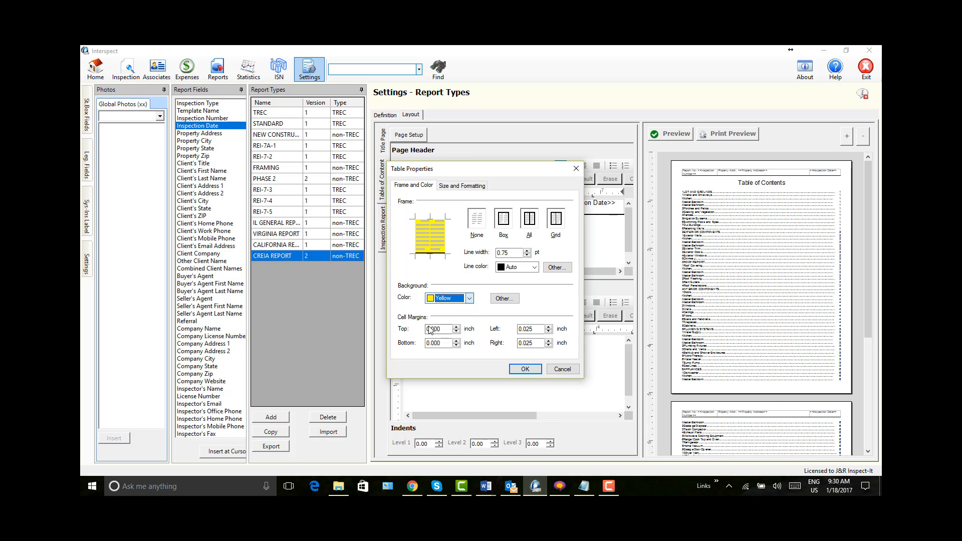
pyautogui.click(524, 370)
pyautogui.click(671, 134)
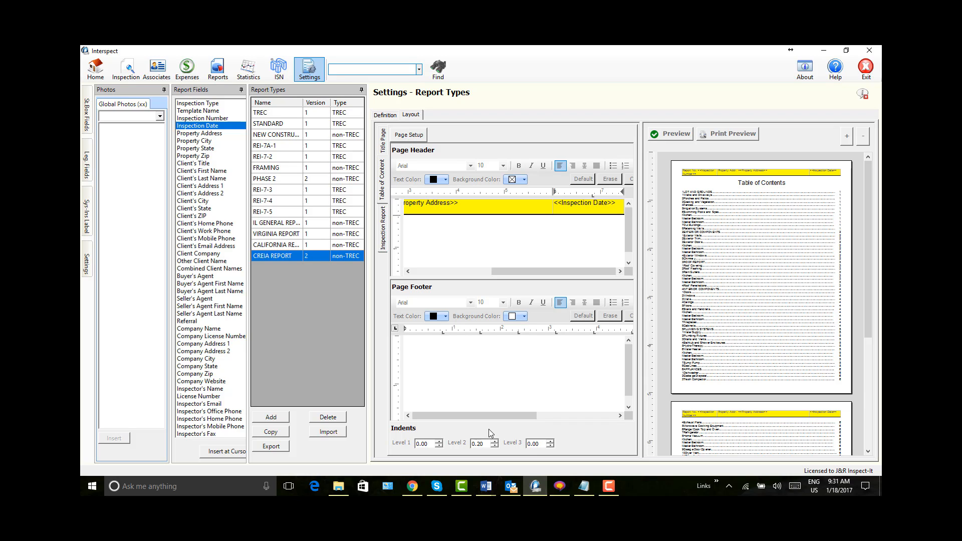
# Step: Increase the Level 3 indent of the Table of Contents entries
pyautogui.click(550, 441)
pyautogui.click(540, 444)
pyautogui.press('BackSpace')
pyautogui.press('BackSpace')
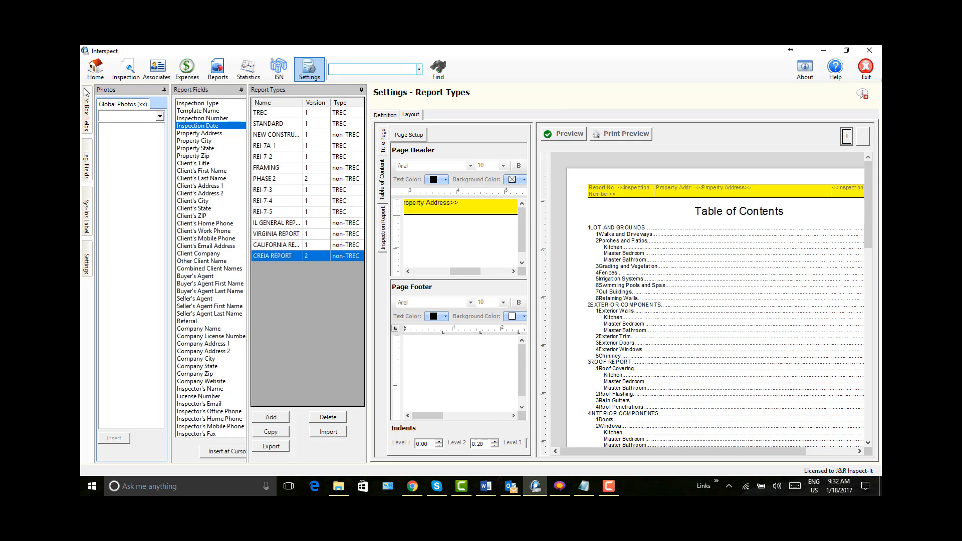
# Step: Return to the current inspection and examine the Table of Contents header and indented entries in its Report View
pyautogui.click(95, 72)
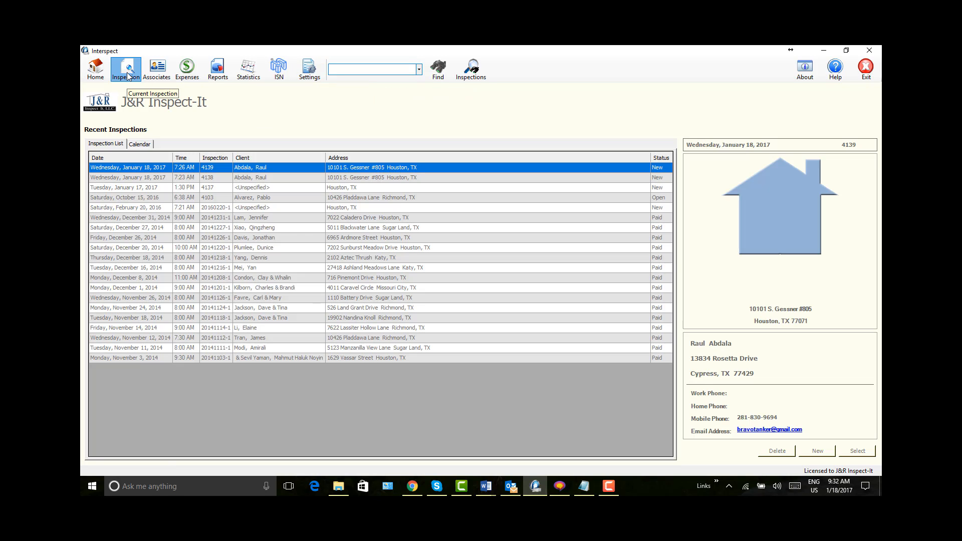
pyautogui.click(127, 73)
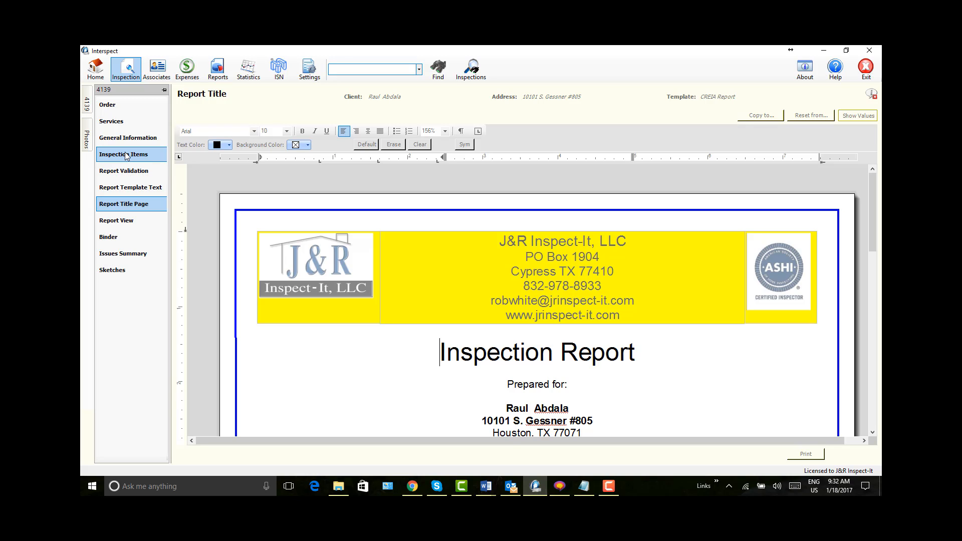
pyautogui.click(118, 221)
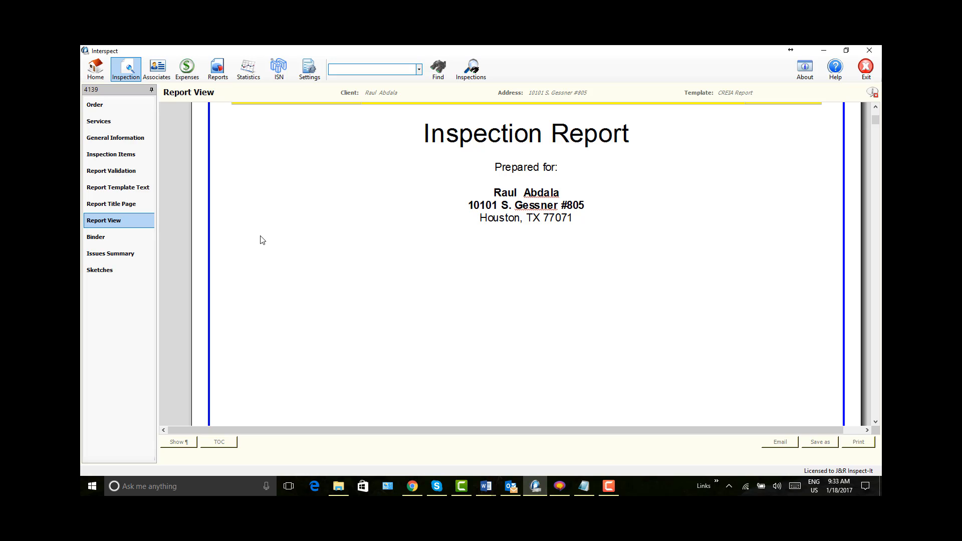
pyautogui.scroll(-5, 347, 250)
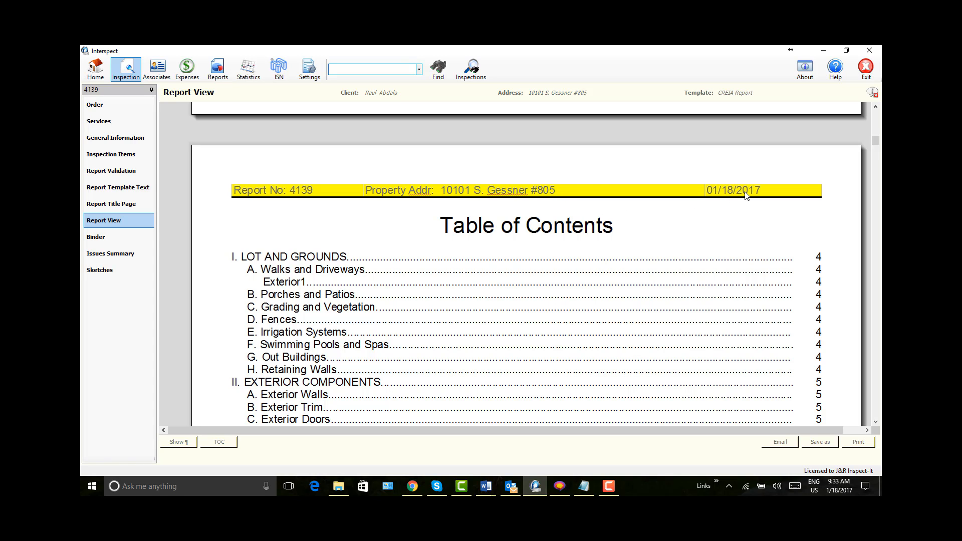
pyautogui.scroll(-1, 290, 238)
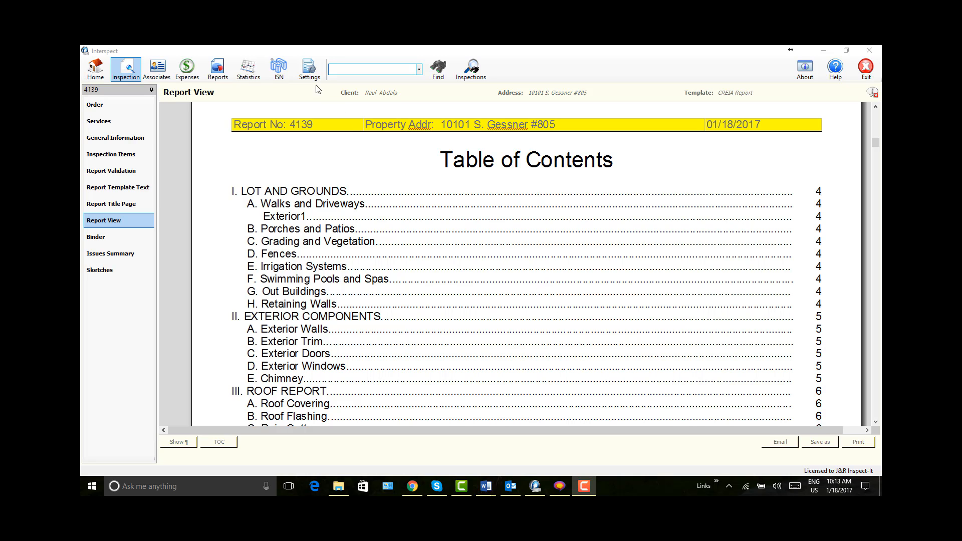
# Step: Open the Inspection Report layout of the CREIA REPORT report type in Settings, with the Photos panel collapsed
pyautogui.click(308, 74)
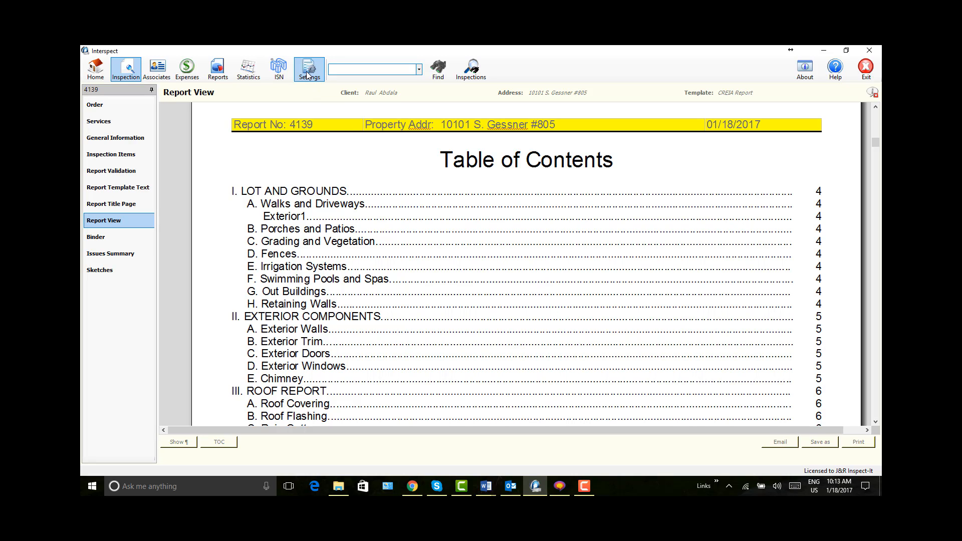
pyautogui.click(307, 74)
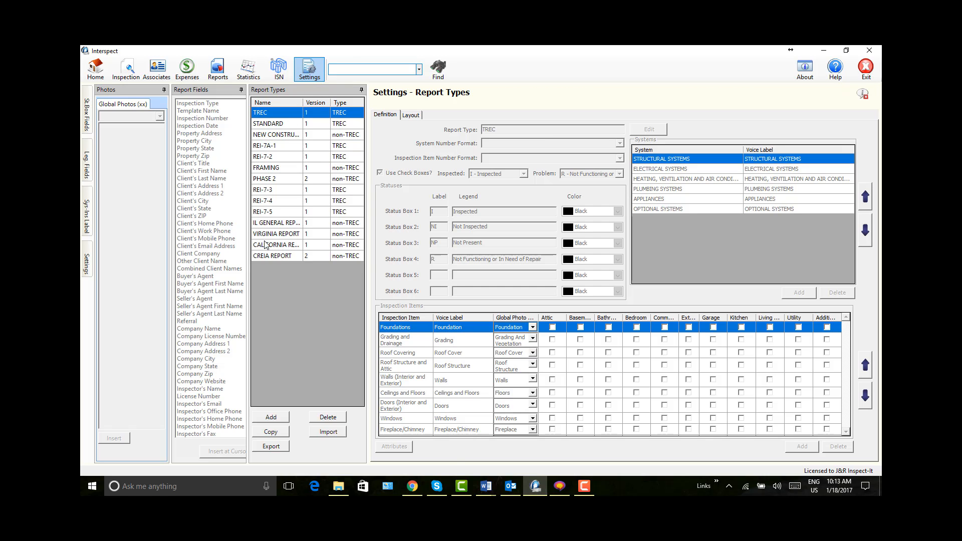
pyautogui.click(271, 256)
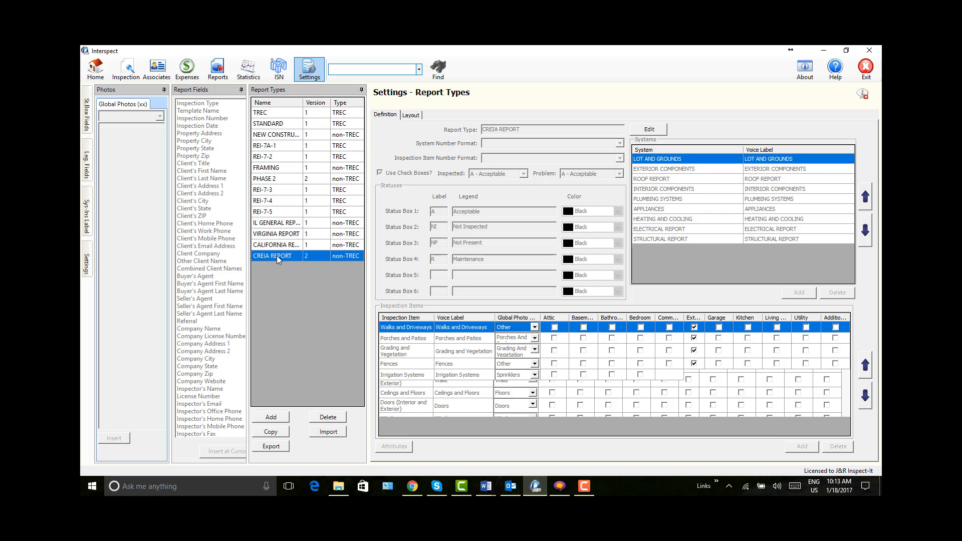
pyautogui.click(412, 116)
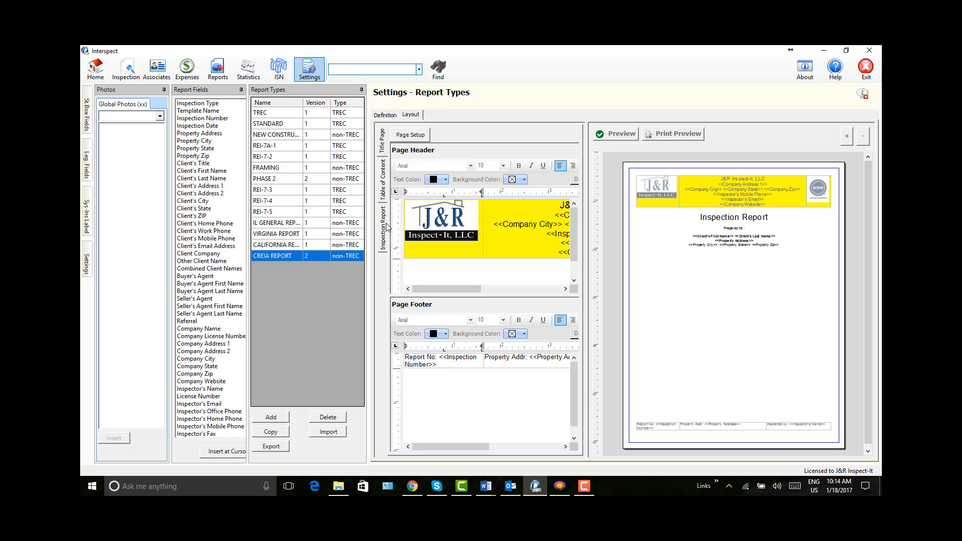
pyautogui.click(385, 238)
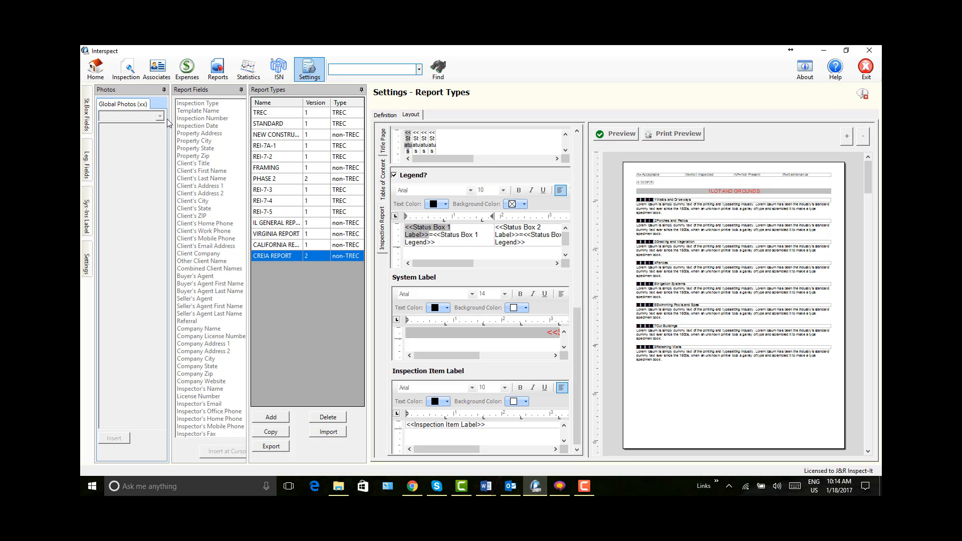
pyautogui.click(164, 90)
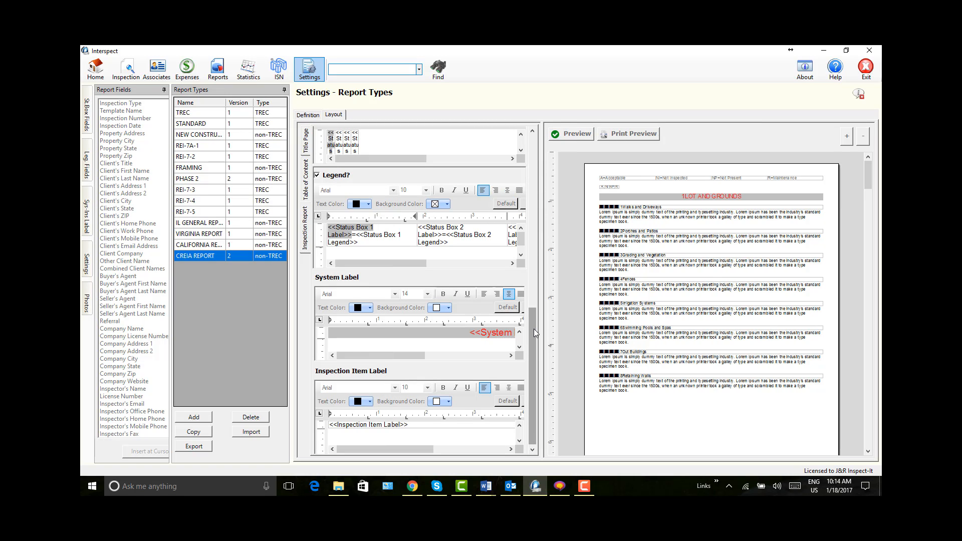
pyautogui.moveTo(534, 277); pyautogui.dragTo(531, 150)
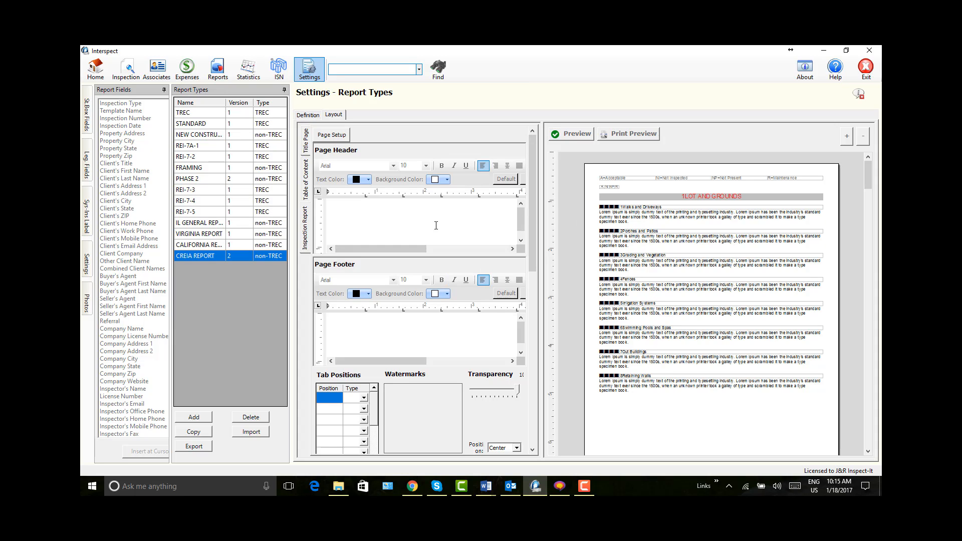
# Step: Insert a table with three columns and one row in the Inspection Report's Page Header
pyautogui.rightClick(403, 210)
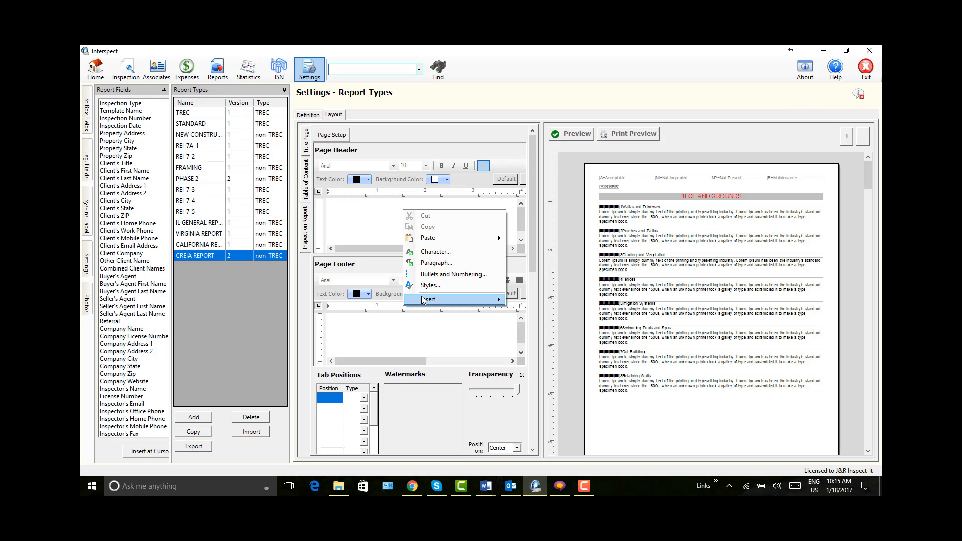
pyautogui.moveTo(425, 299)
pyautogui.click(526, 301)
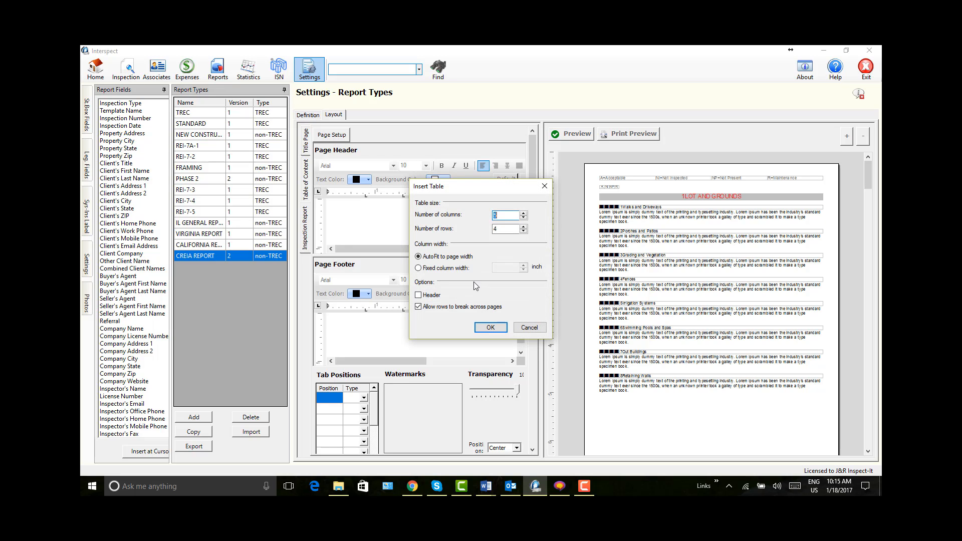
pyautogui.click(524, 219)
pyautogui.click(524, 231)
pyautogui.click(523, 231)
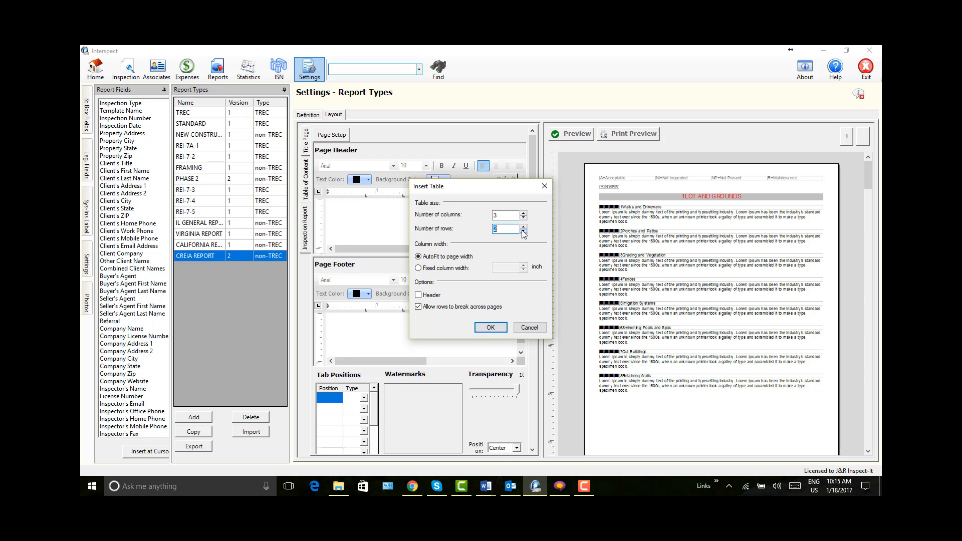
pyautogui.click(491, 327)
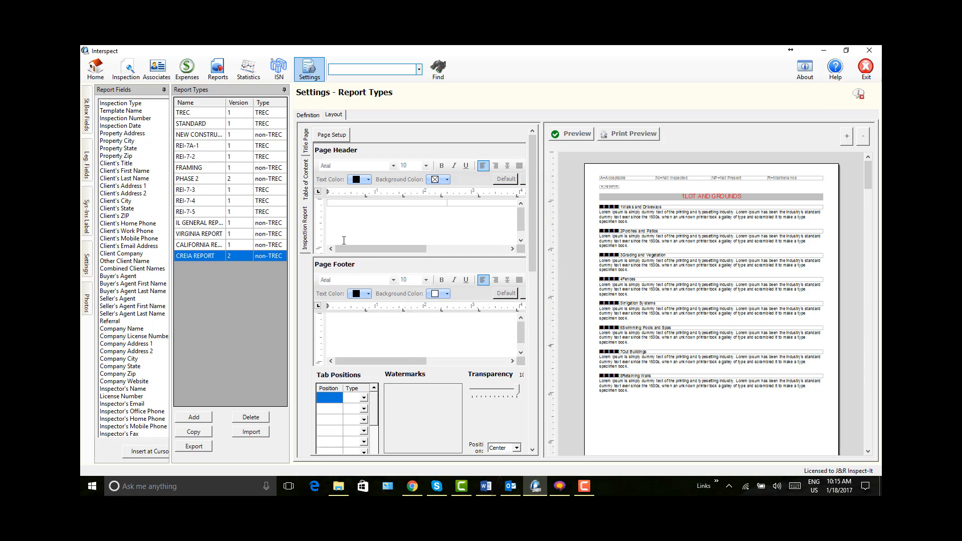
# Step: Enter "Report No:" followed by the Inspection Number field in the header table's first cell, and narrow that column
pyautogui.click(339, 200)
pyautogui.write('Report No:')
pyautogui.click(124, 119)
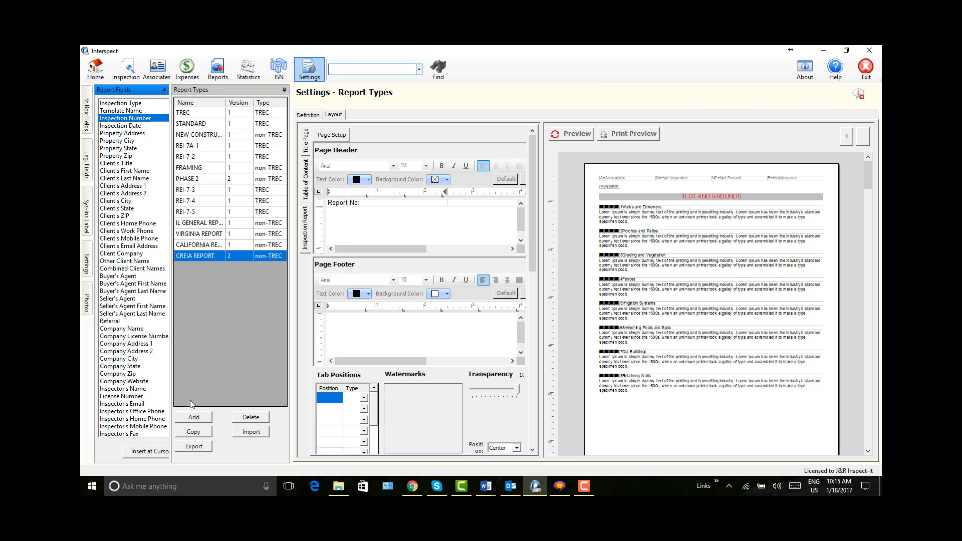
pyautogui.click(145, 451)
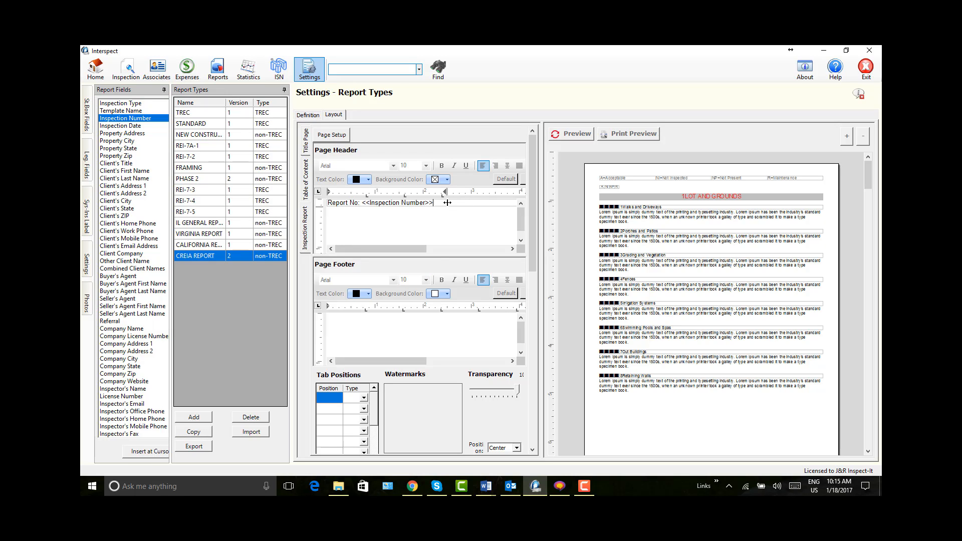
pyautogui.moveTo(447, 202); pyautogui.dragTo(417, 202)
# Step: Enter "Property Addr:" followed by the Property Address field in the header table's second cell
pyautogui.click(424, 204)
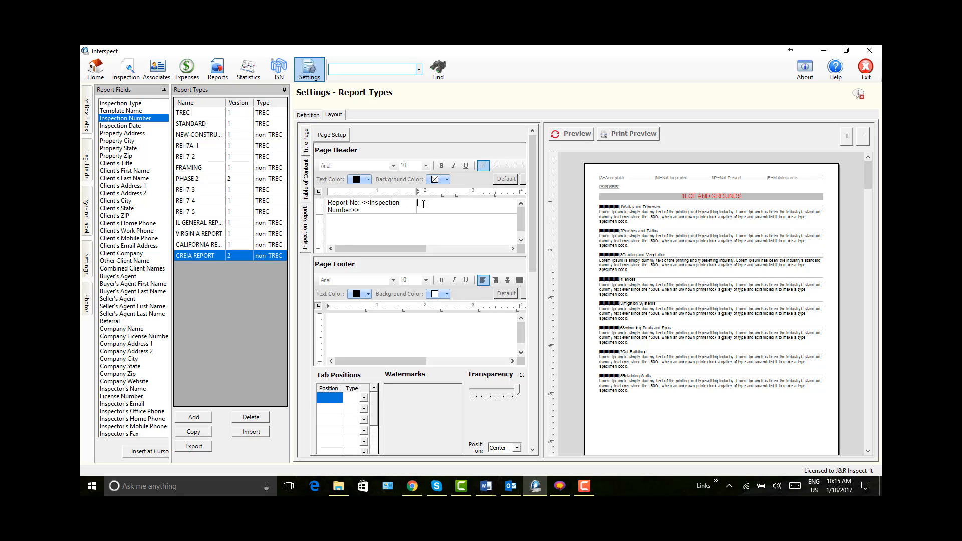
pyautogui.write('Property Addr:')
pyautogui.click(125, 133)
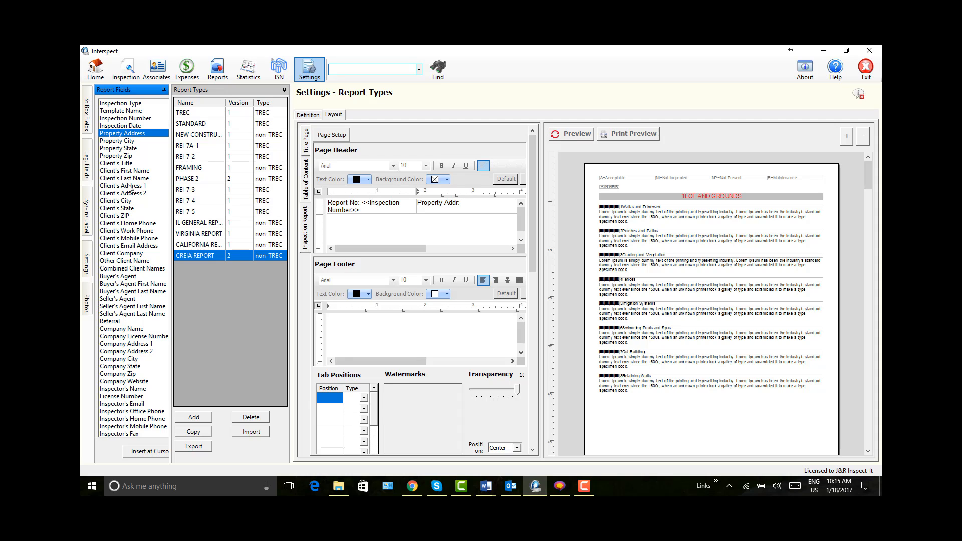
pyautogui.click(138, 453)
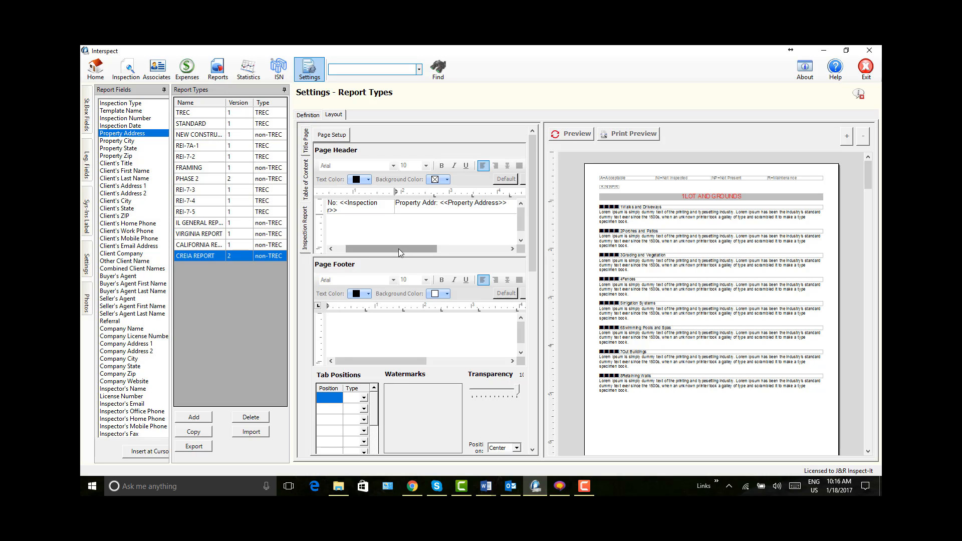
# Step: Widen the header table's second column and insert the Inspection Date field in the third cell
pyautogui.moveTo(398, 249); pyautogui.dragTo(496, 254)
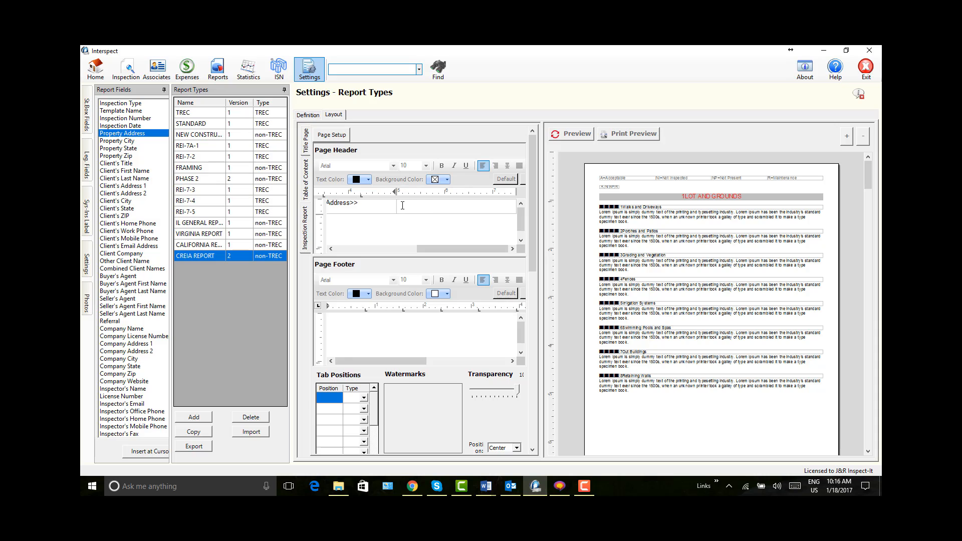
pyautogui.moveTo(407, 204); pyautogui.dragTo(445, 204)
pyautogui.click(129, 127)
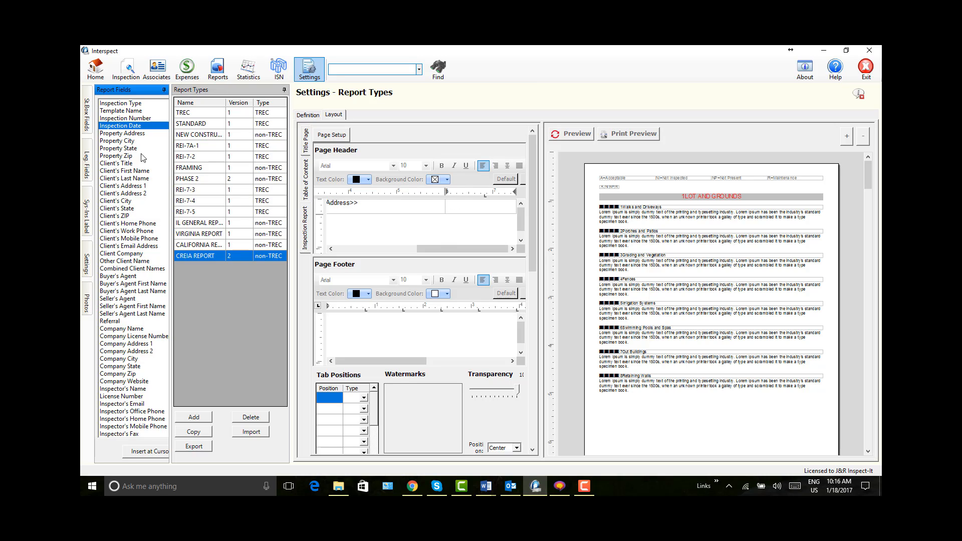
pyautogui.click(130, 452)
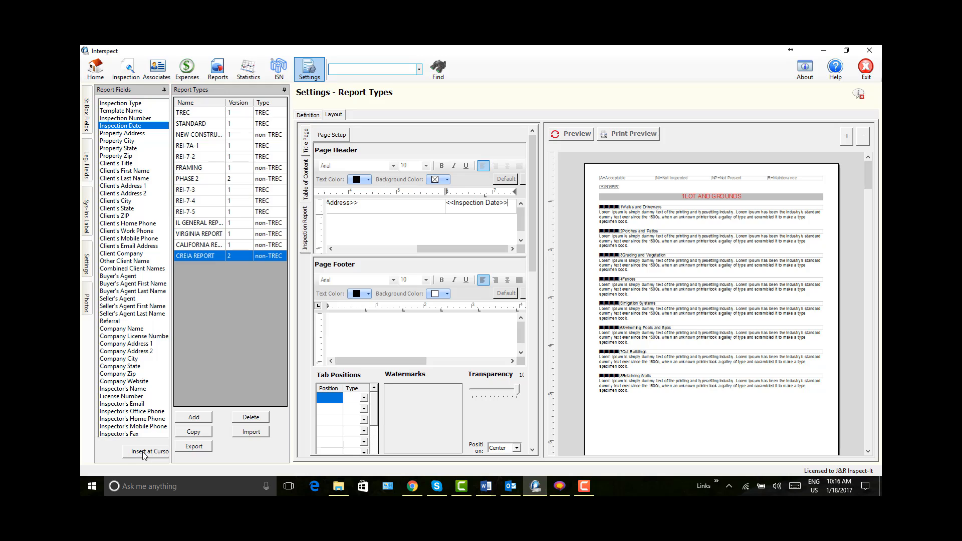
# Step: Select the whole Page Header table and choose Yellow as its background color in the table properties
pyautogui.moveTo(508, 207); pyautogui.dragTo(315, 211)
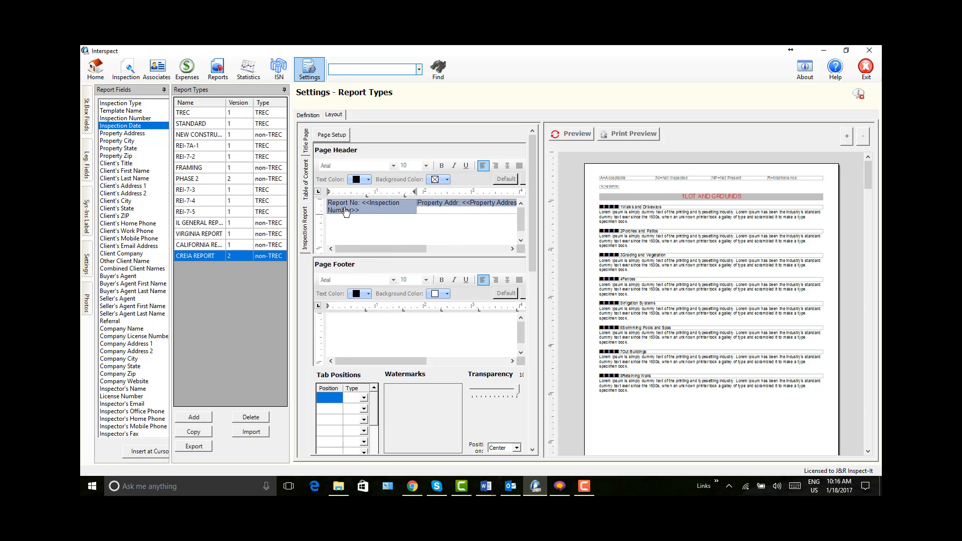
pyautogui.rightClick(373, 209)
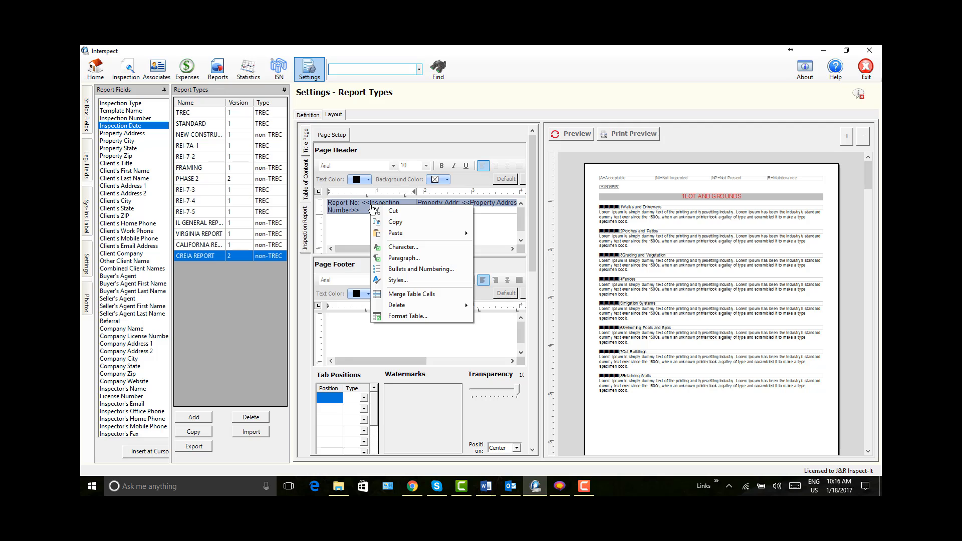
pyautogui.click(401, 316)
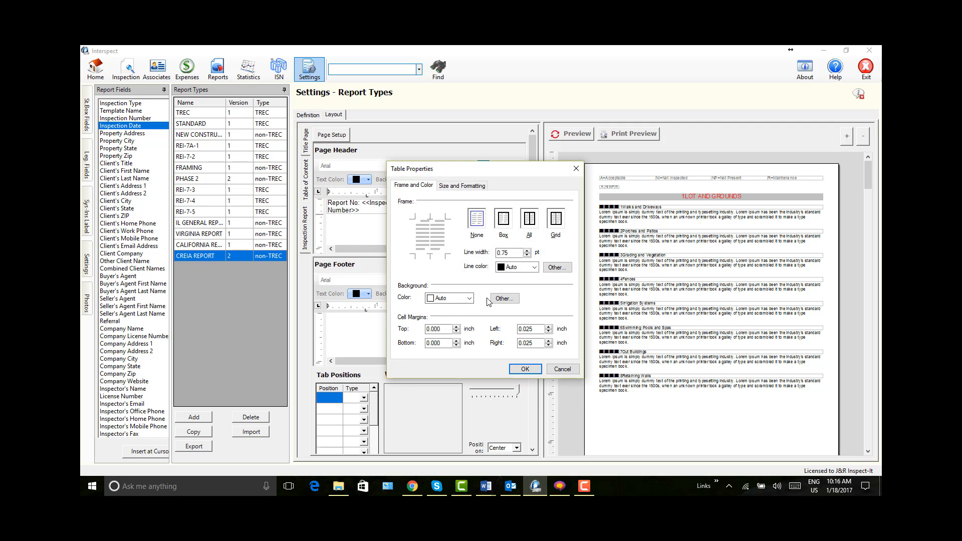
pyautogui.click(470, 298)
pyautogui.scroll(-3, 470, 320)
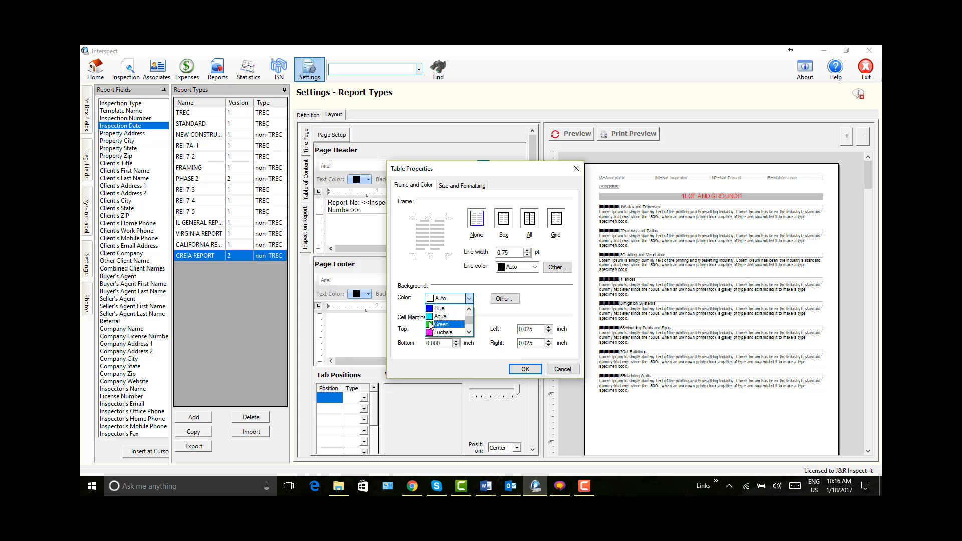
pyautogui.click(470, 332)
pyautogui.click(470, 331)
pyautogui.click(436, 321)
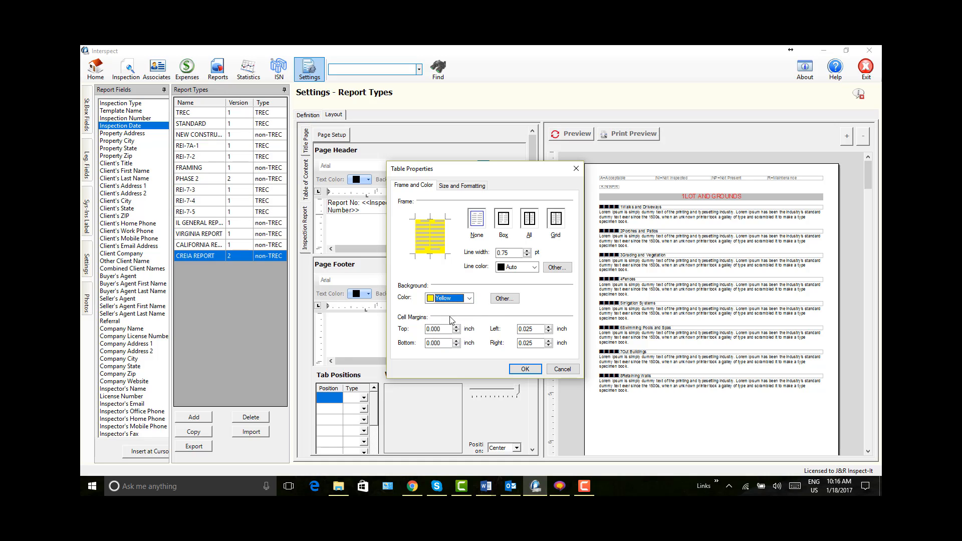
# Step: Give the Page Header table a 1.50 pt bottom border, apply the table properties and refresh the Inspection Report preview
pyautogui.click(434, 257)
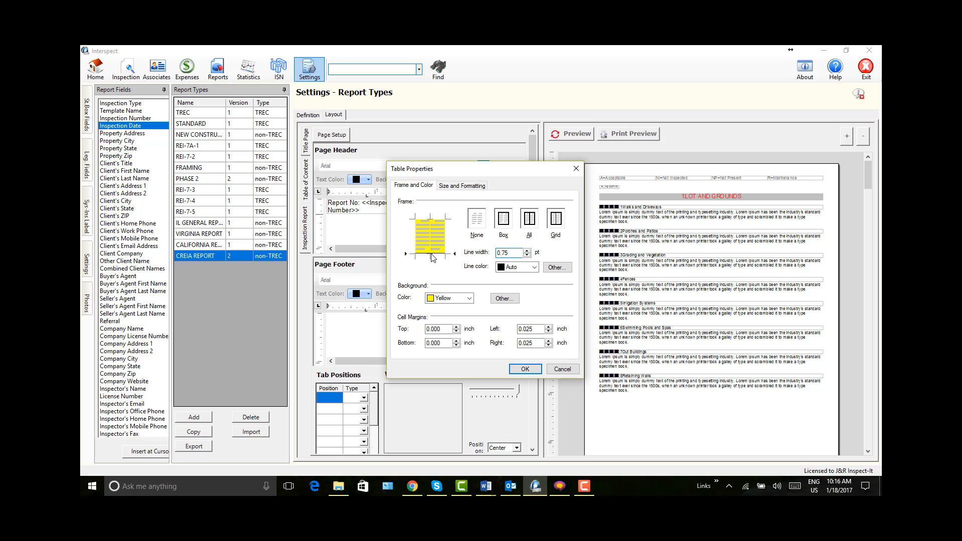
pyautogui.click(527, 250)
pyautogui.click(527, 250)
pyautogui.click(527, 250)
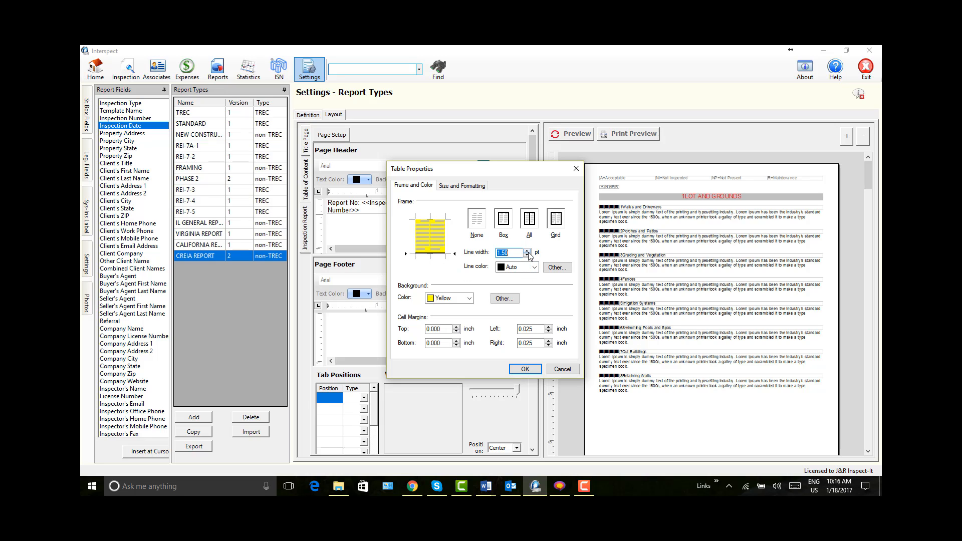
pyautogui.click(525, 368)
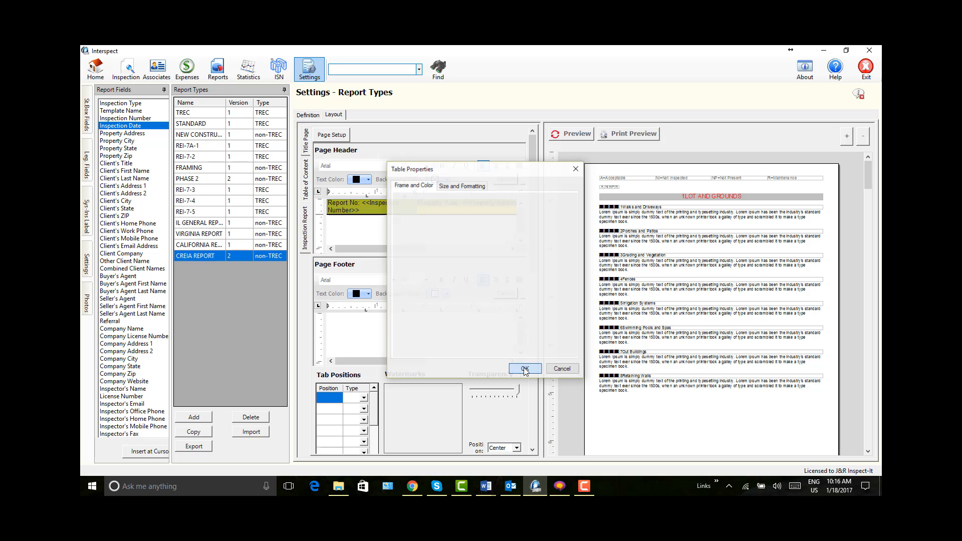
pyautogui.click(569, 135)
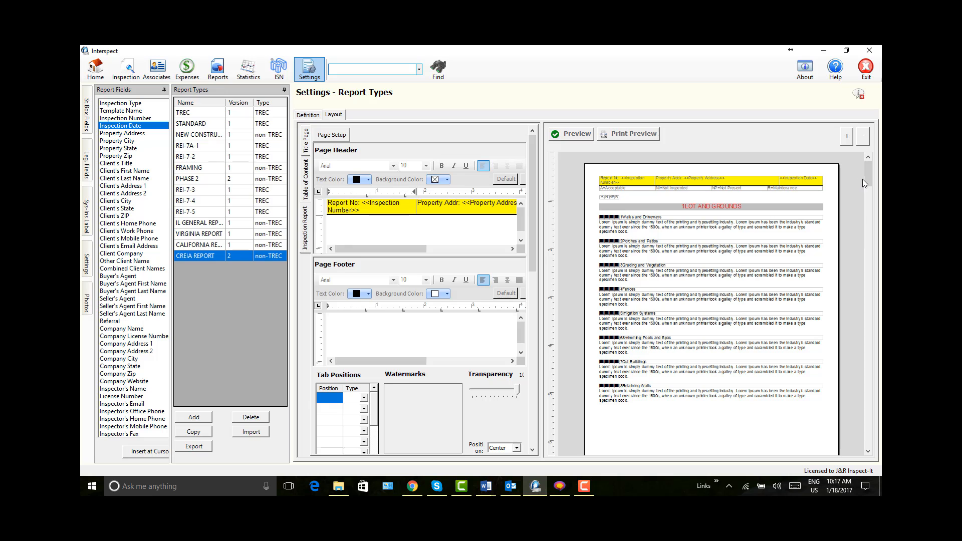
# Step: Enter "Inspected By:" followed by the Inspector's Name field in the Page Footer and refresh the preview
pyautogui.moveTo(867, 183)
pyautogui.mouseDown()
pyautogui.moveTo(878, 259)
pyautogui.moveTo(872, 395)
pyautogui.moveTo(858, 242)
pyautogui.moveTo(868, 166)
pyautogui.mouseUp()
pyautogui.click(351, 324)
pyautogui.write('Inspected By:')
pyautogui.click(134, 390)
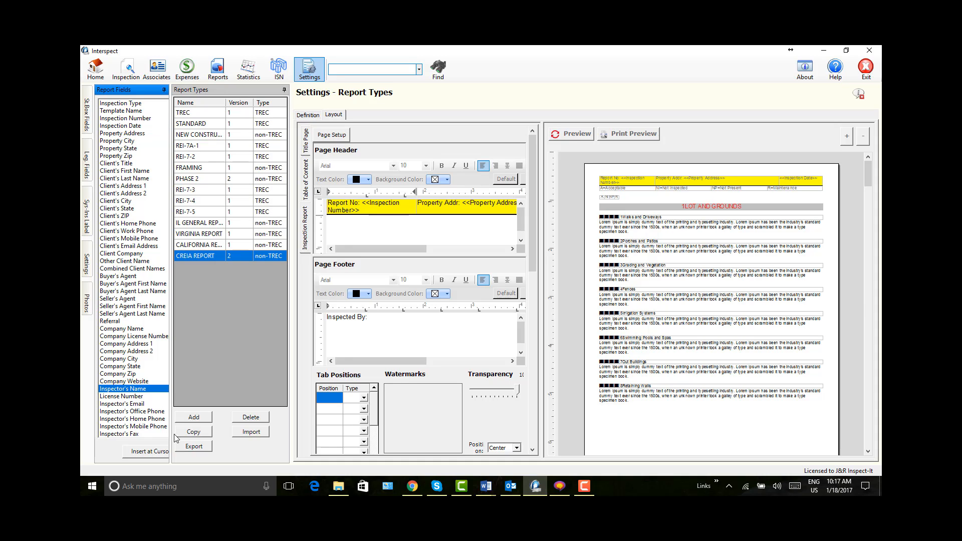
pyautogui.click(162, 452)
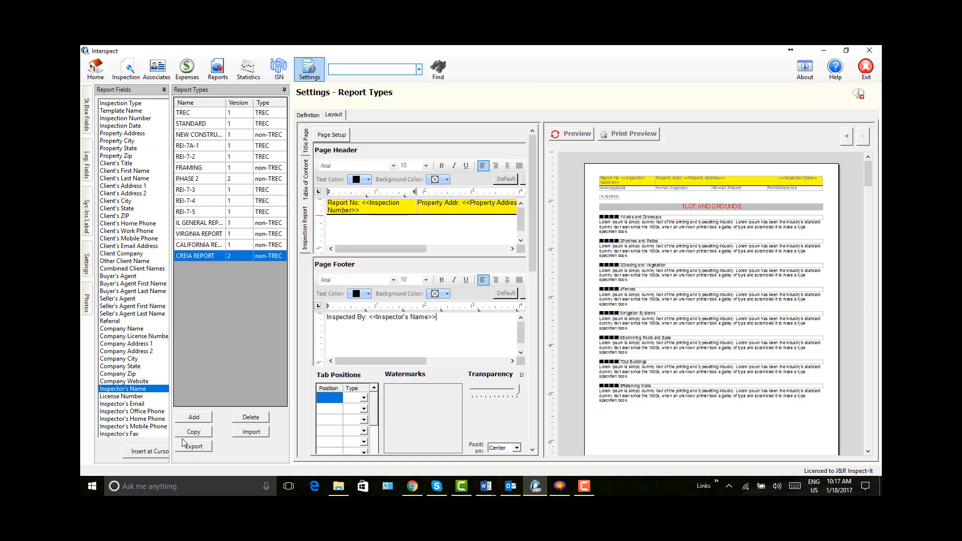
pyautogui.click(570, 135)
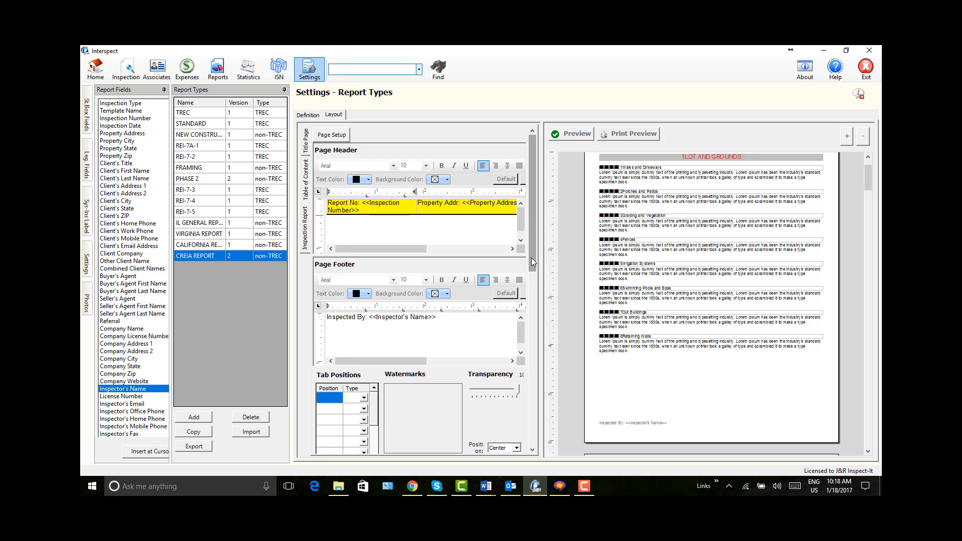
# Step: Add ASHI2.jpg as the Inspection Report watermark, lower its Transparency to about a quarter of the scale, and refresh the preview
pyautogui.moveTo(531, 258); pyautogui.dragTo(533, 329)
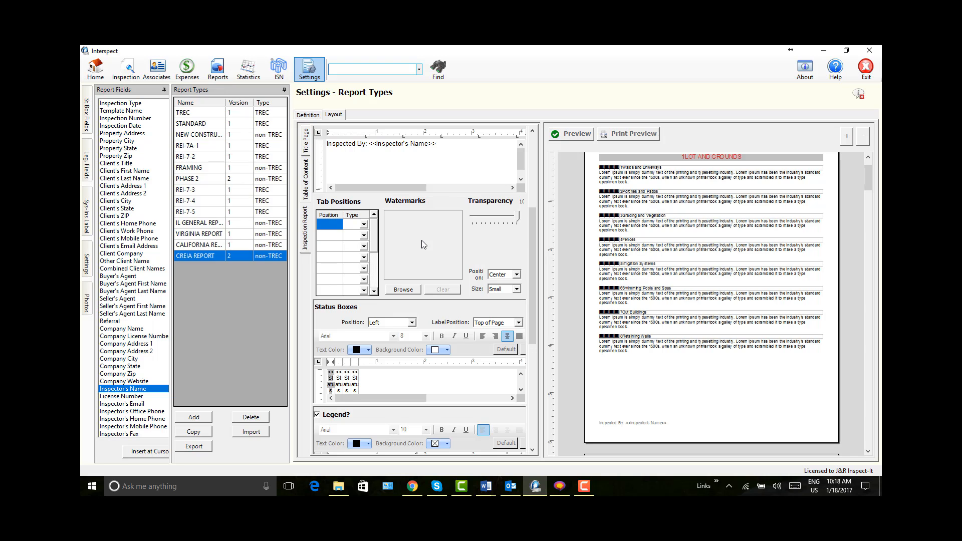
pyautogui.click(404, 291)
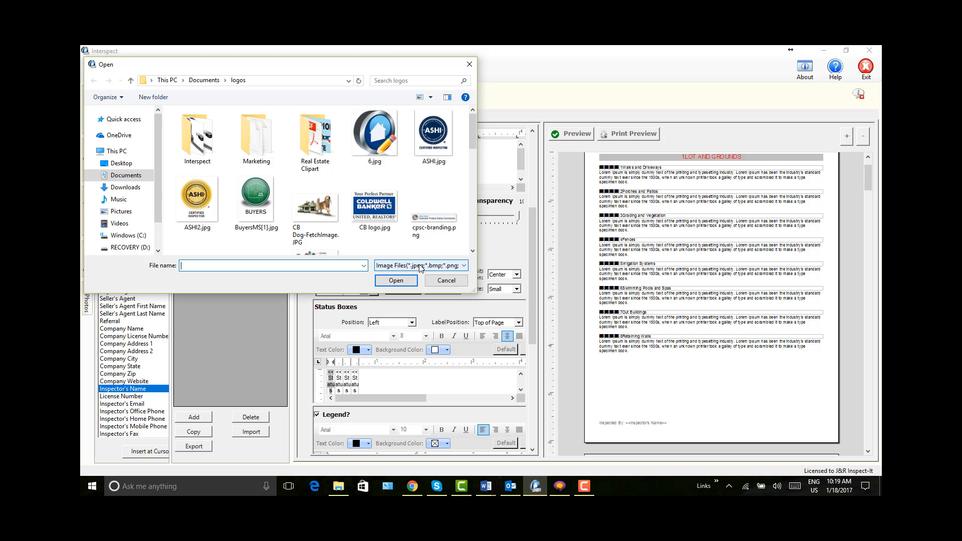
pyautogui.click(193, 198)
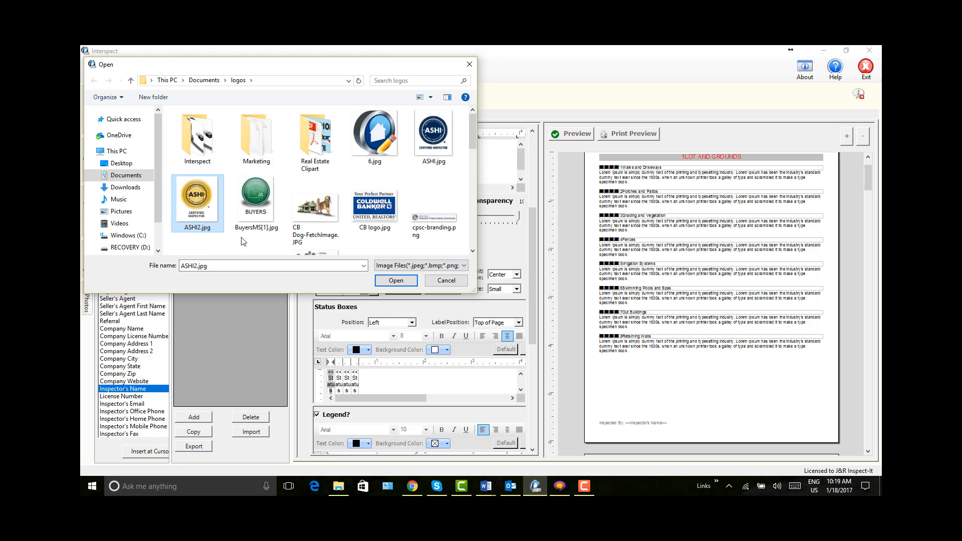
pyautogui.click(395, 282)
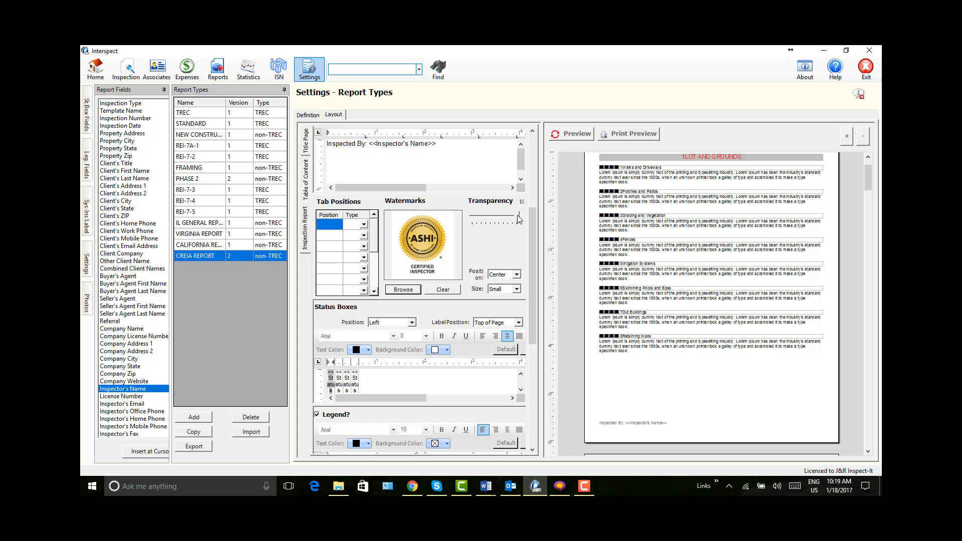
pyautogui.moveTo(518, 217); pyautogui.dragTo(484, 218)
pyautogui.click(574, 135)
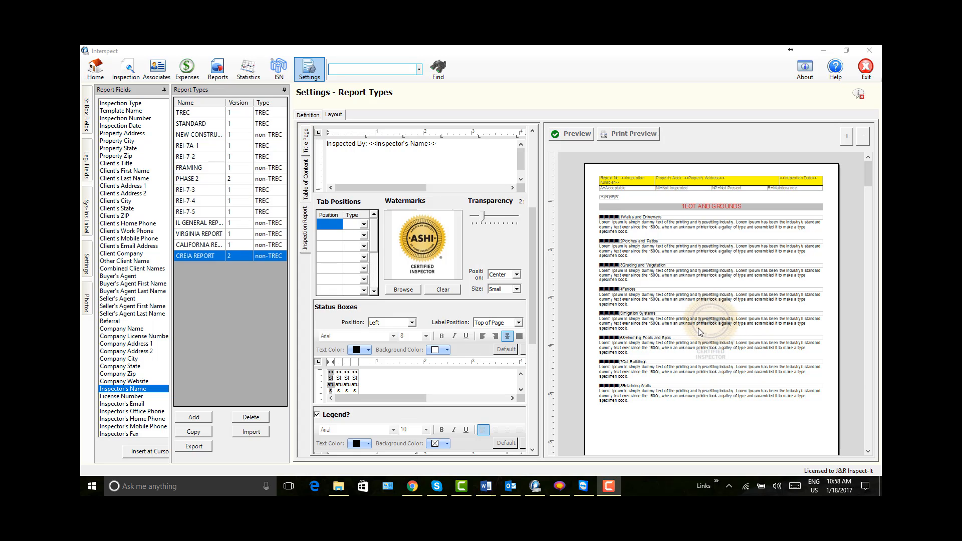
# Step: Set the Inspection Report watermark's Size to Large, change its Transparency to 41%, and refresh the preview
pyautogui.click(517, 290)
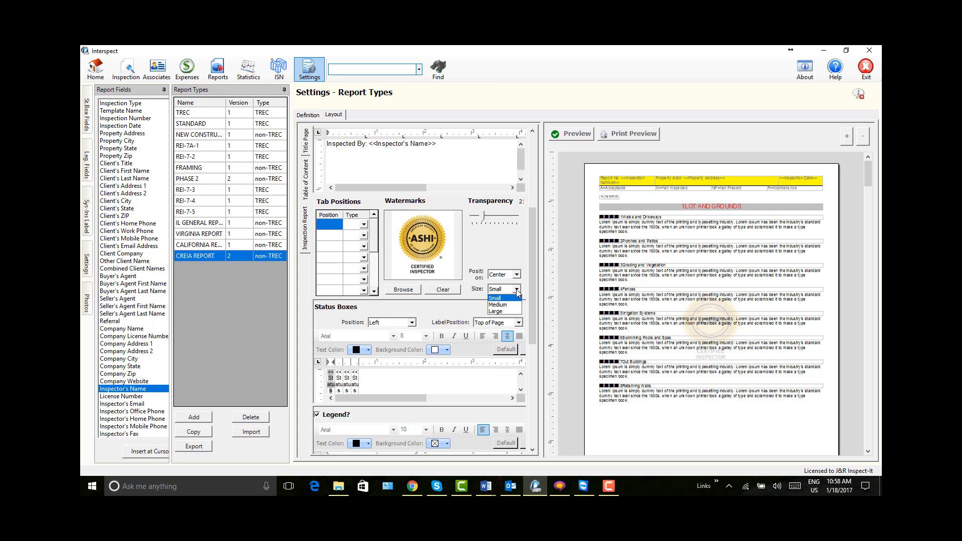
pyautogui.click(500, 312)
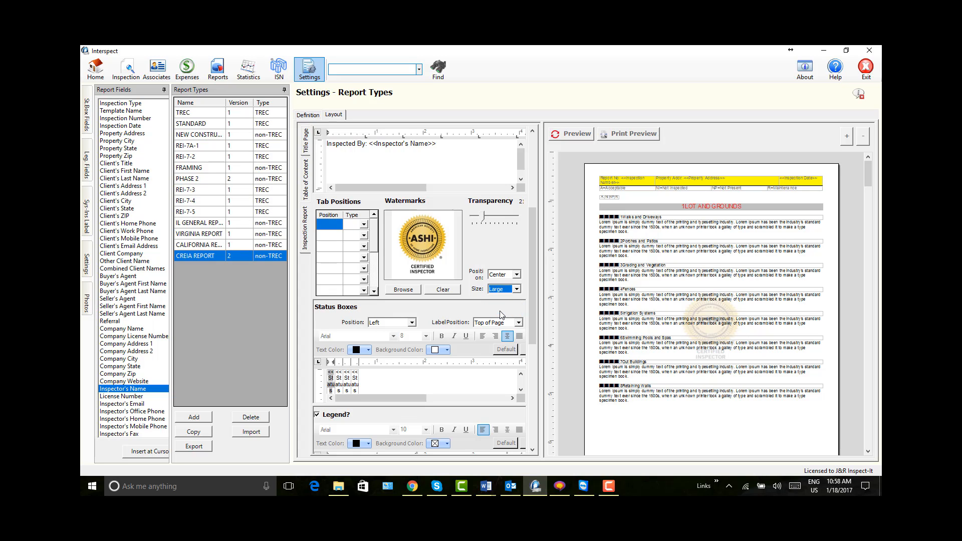
pyautogui.click(572, 134)
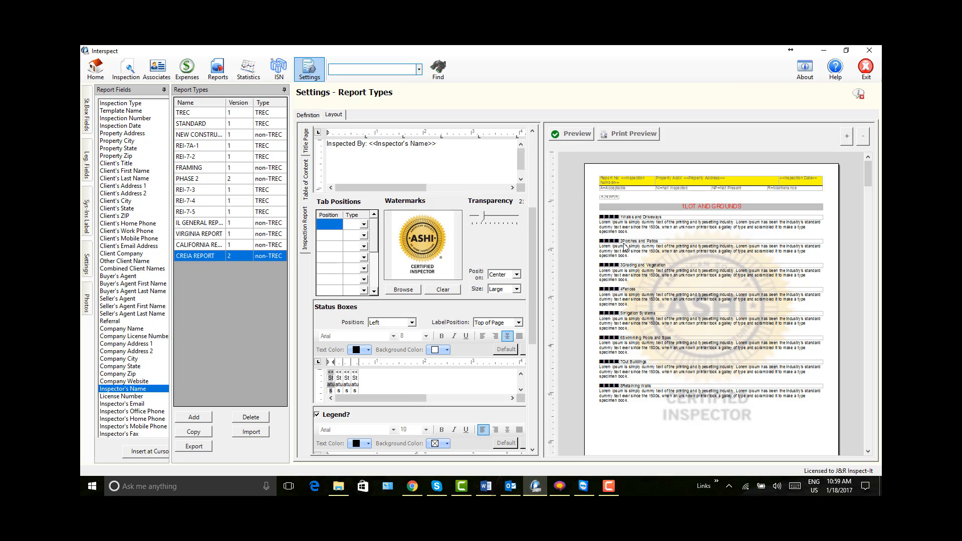
pyautogui.click(494, 219)
pyautogui.click(576, 133)
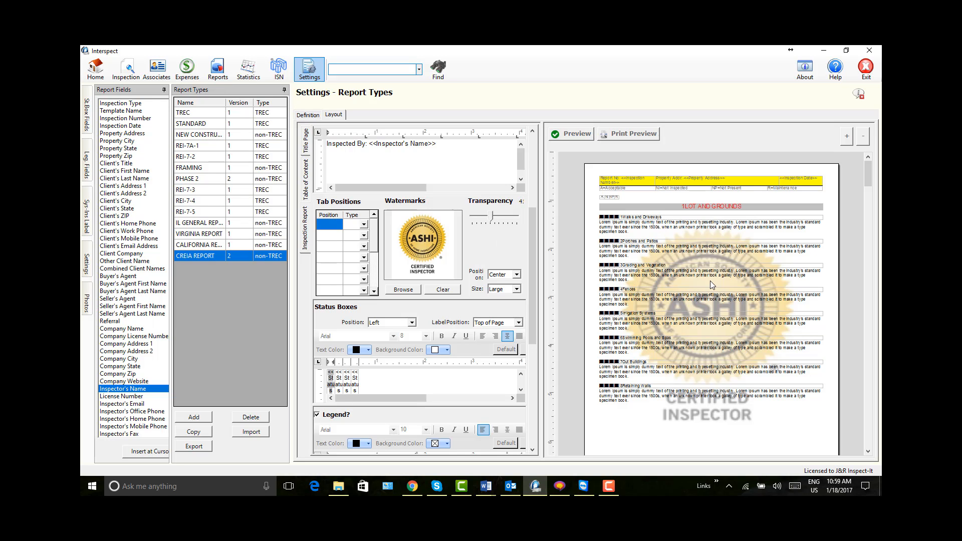
# Step: Set the Status Boxes Position to Left Column and Label Position to Above Each Status, and refresh the preview
pyautogui.moveTo(541, 243); pyautogui.dragTo(668, 248)
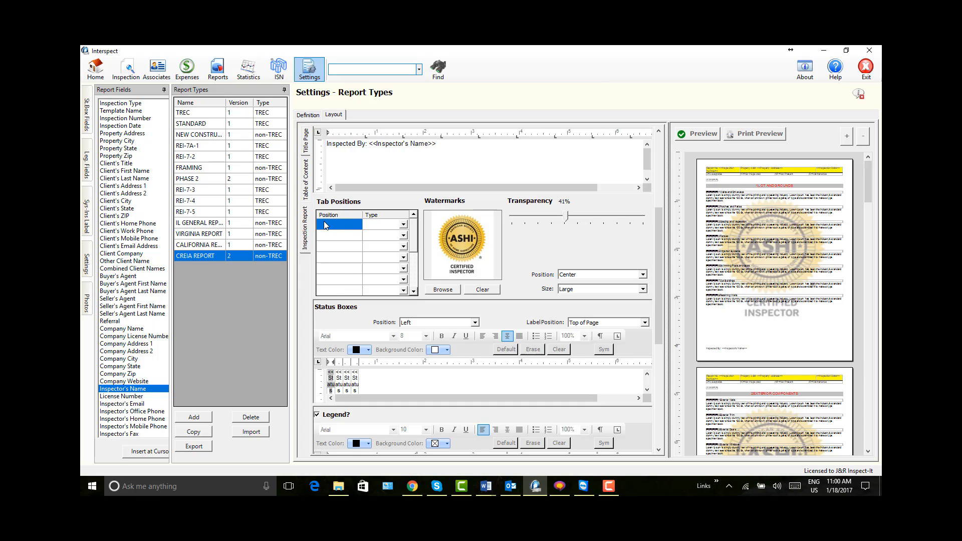
pyautogui.click(659, 450)
pyautogui.click(659, 450)
pyautogui.click(659, 450)
pyautogui.click(659, 450)
pyautogui.click(658, 450)
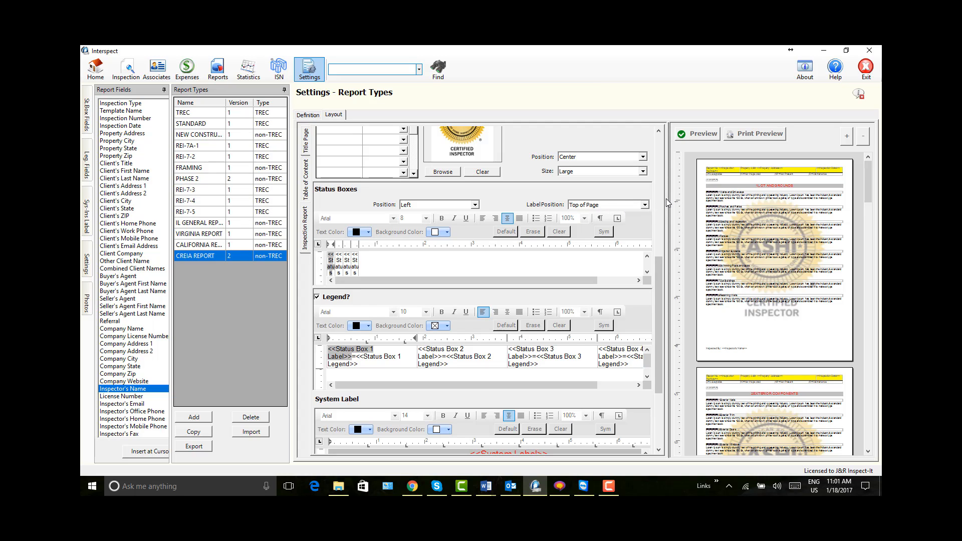
pyautogui.moveTo(668, 201); pyautogui.dragTo(524, 205)
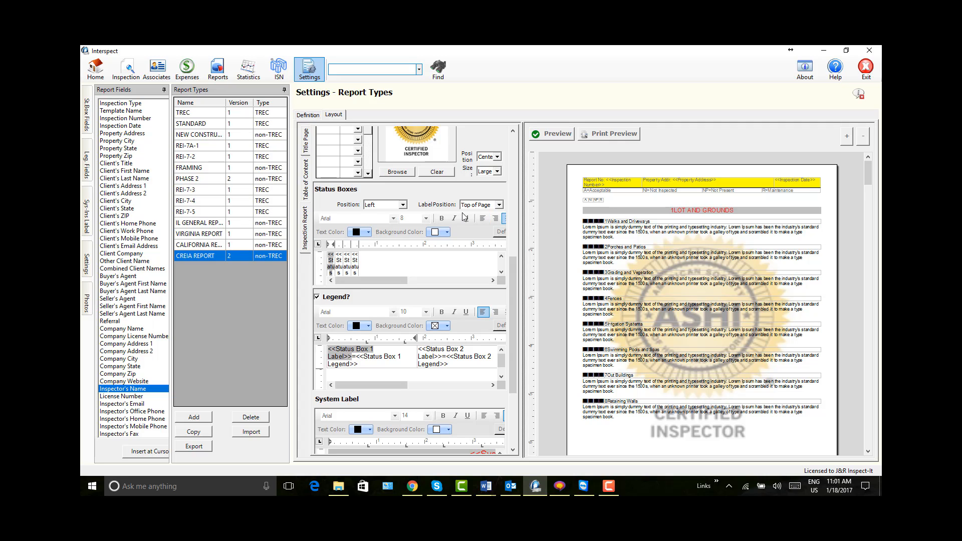
pyautogui.click(402, 205)
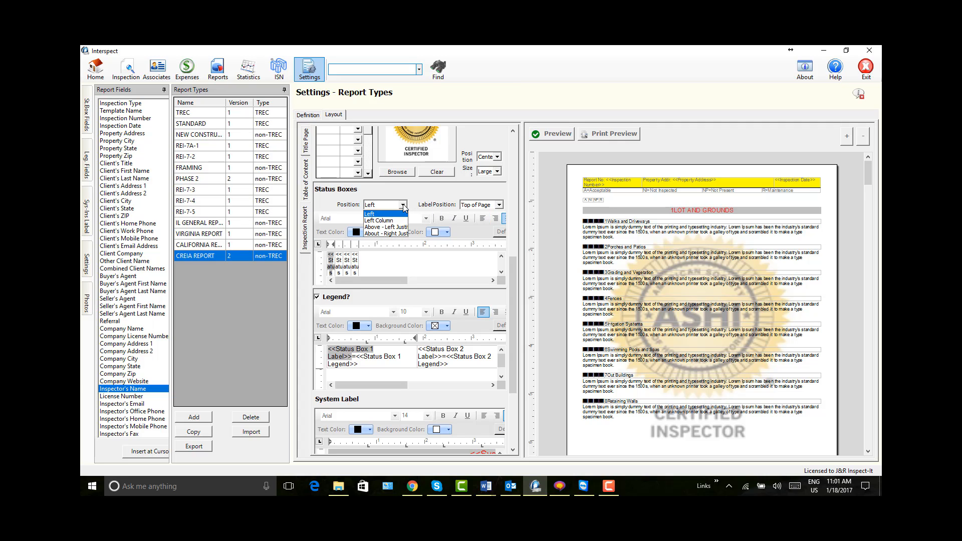
pyautogui.click(386, 221)
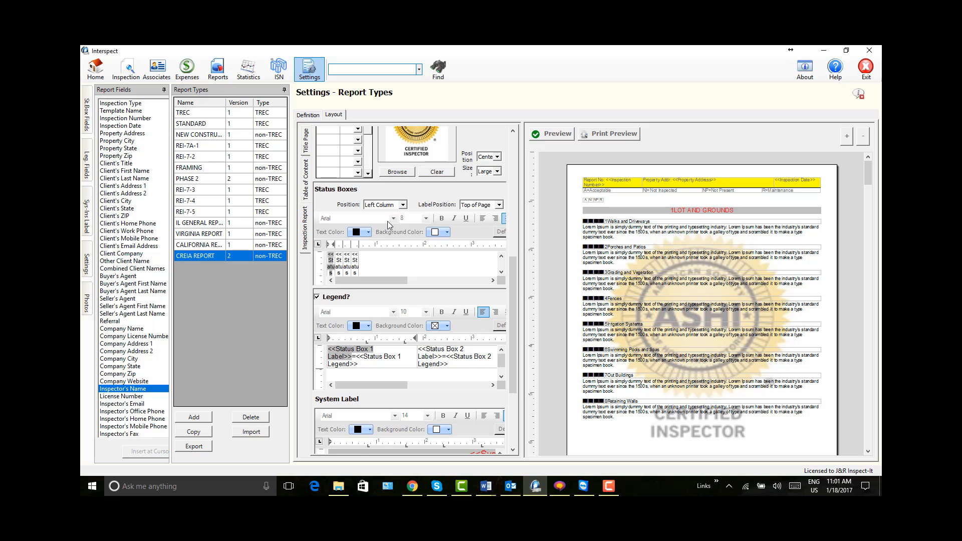
pyautogui.click(499, 204)
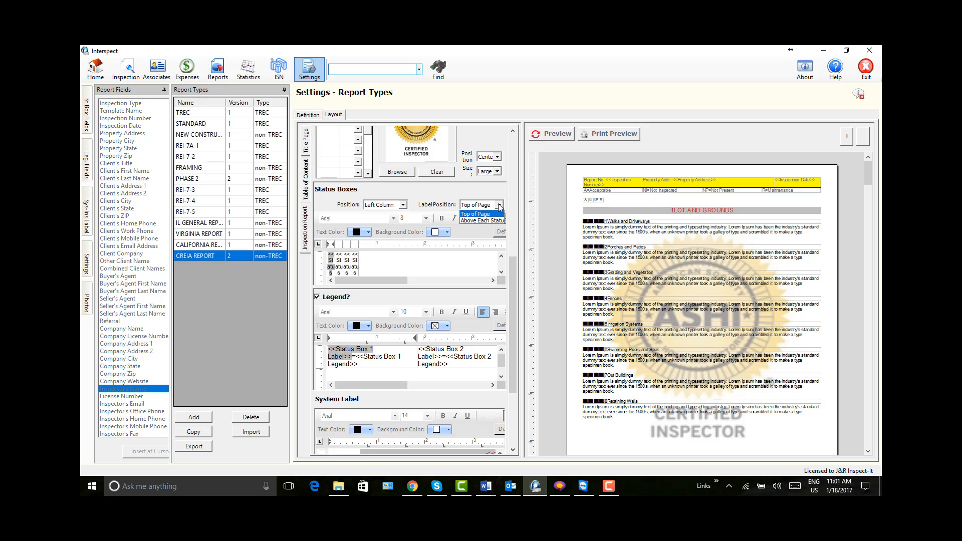
pyautogui.click(480, 221)
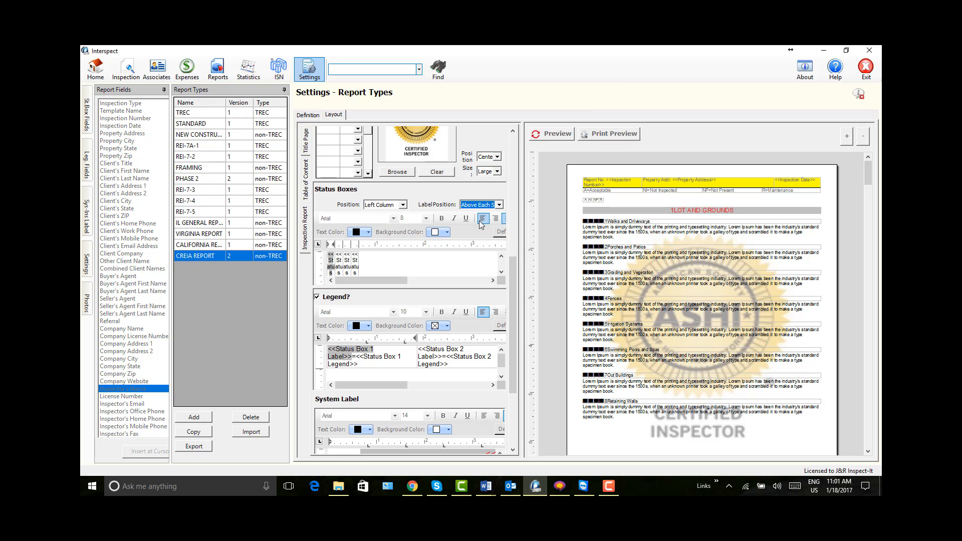
pyautogui.click(553, 134)
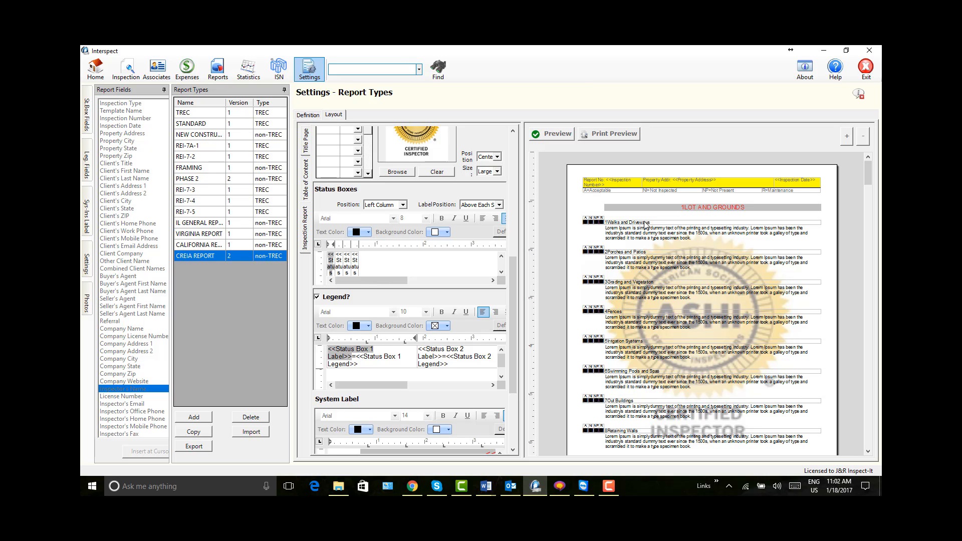
# Step: Try the Above - Left Justified position for the Status Boxes and refresh the preview
pyautogui.click(402, 205)
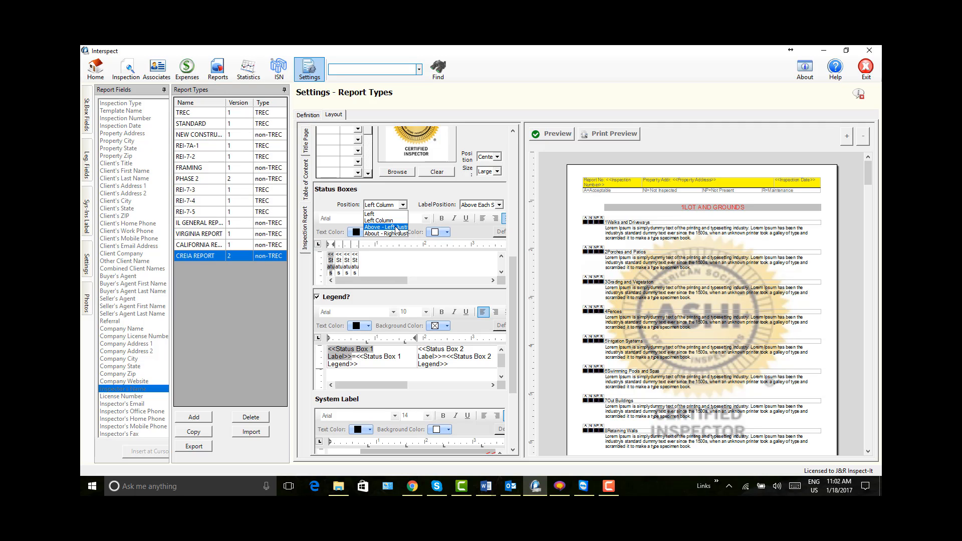
pyautogui.click(396, 228)
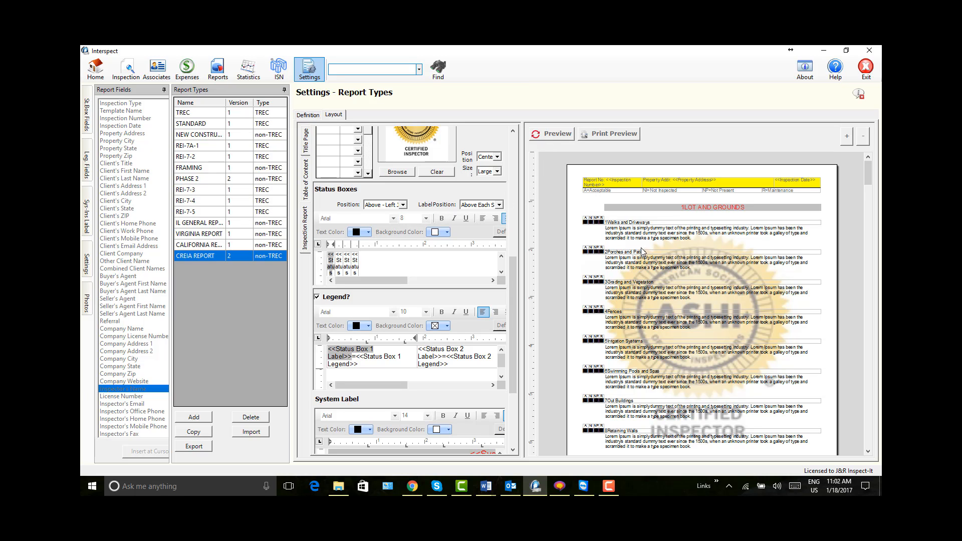
pyautogui.click(549, 134)
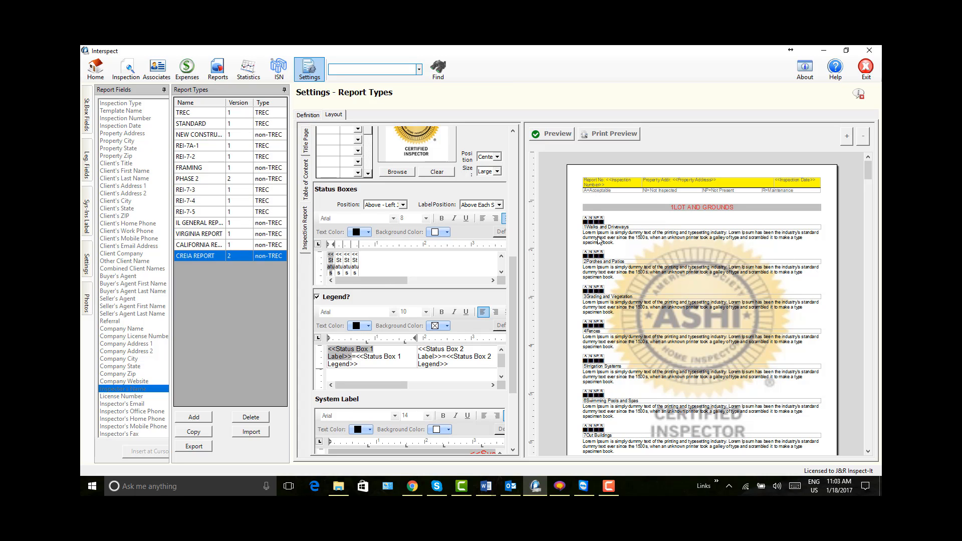
# Step: Set the Status Boxes Position to About - Right Justified and refresh the Inspection Report preview
pyautogui.click(403, 205)
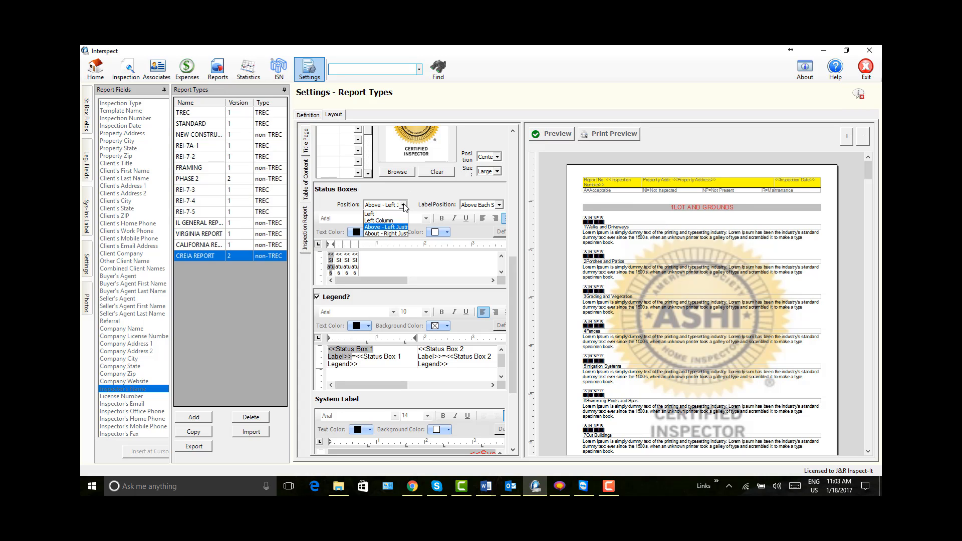
pyautogui.click(393, 234)
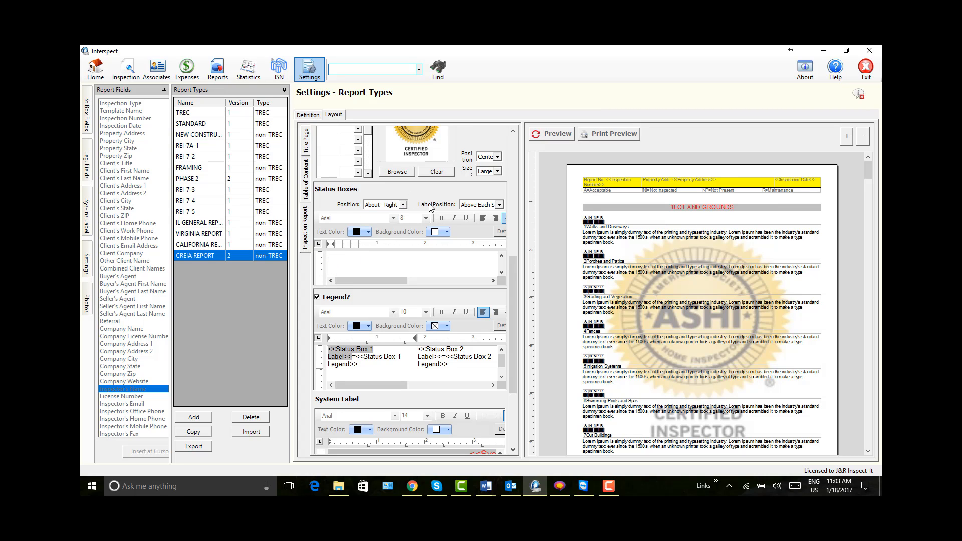
pyautogui.click(552, 134)
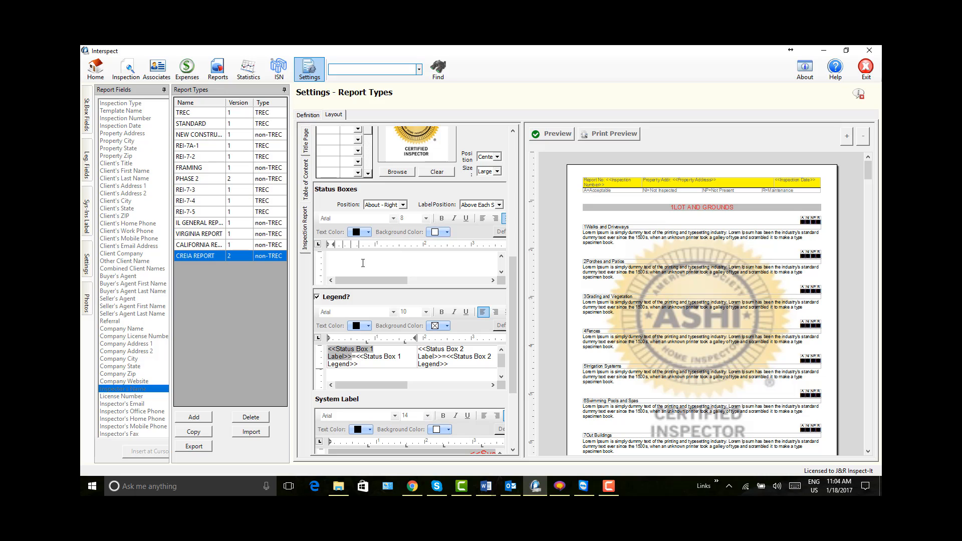
# Step: Preview the Inspection Report with the Legend turned off, and turn the Legend back on
pyautogui.click(317, 297)
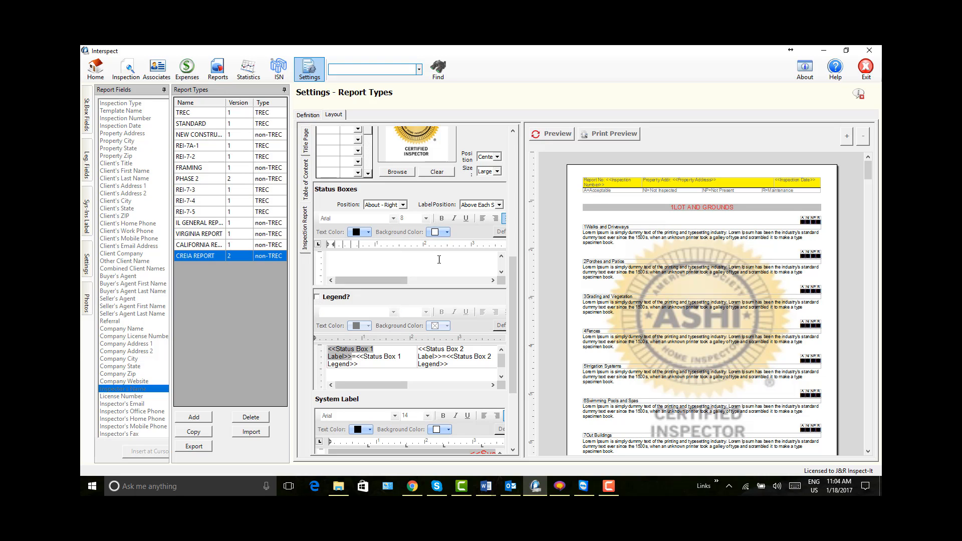
pyautogui.click(551, 134)
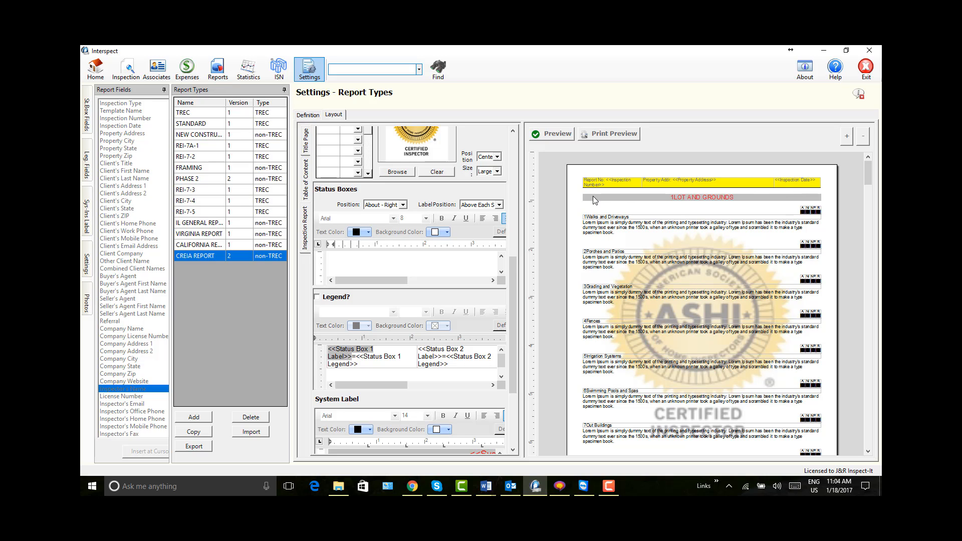
pyautogui.click(317, 297)
# Step: Examine the frame and background color settings in the System Label table's properties, leaving them as they are
pyautogui.moveTo(509, 291); pyautogui.dragTo(521, 353)
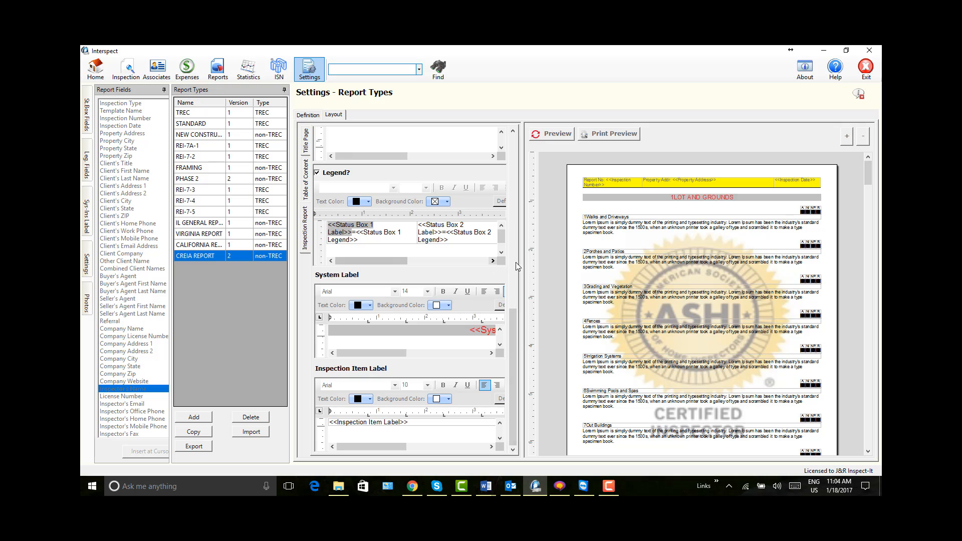
pyautogui.moveTo(524, 266); pyautogui.dragTo(597, 266)
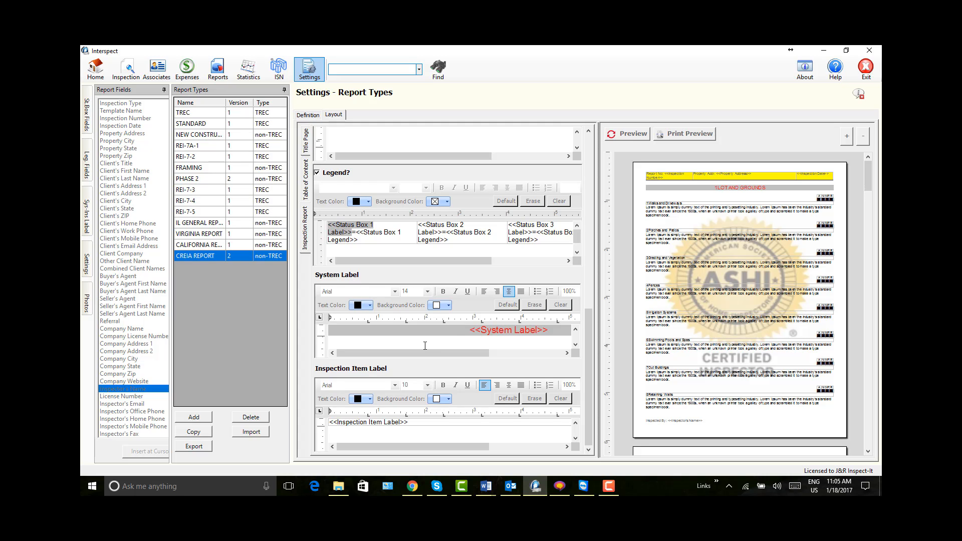
pyautogui.click(534, 331)
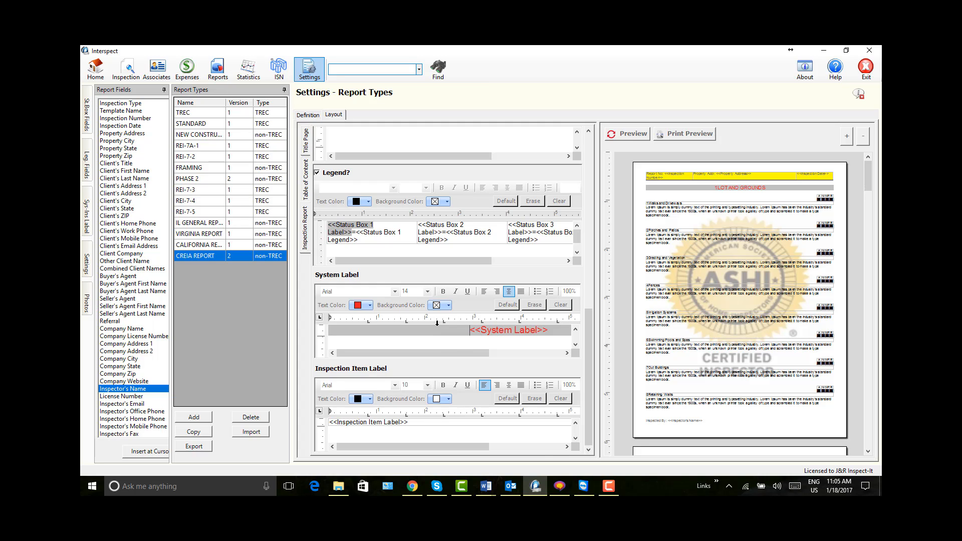
pyautogui.rightClick(437, 324)
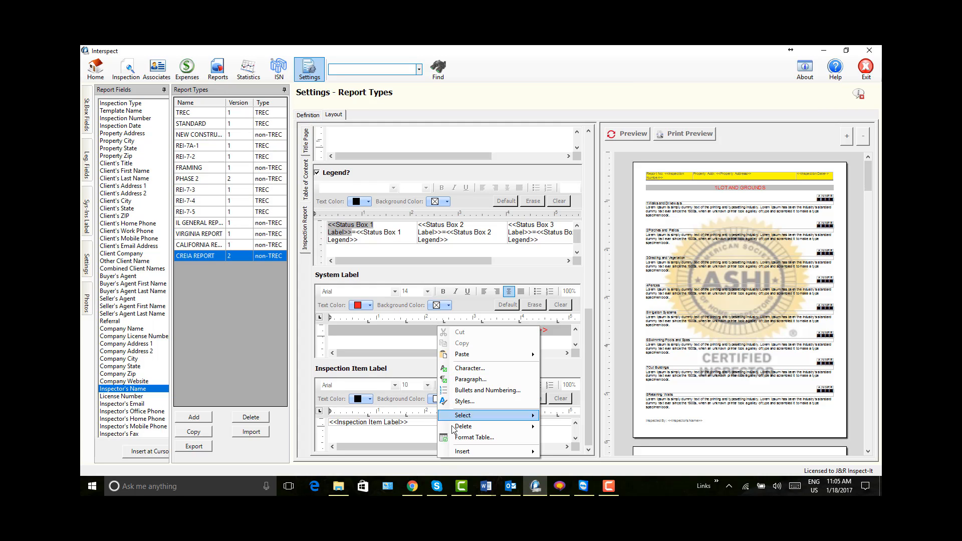
pyautogui.click(487, 439)
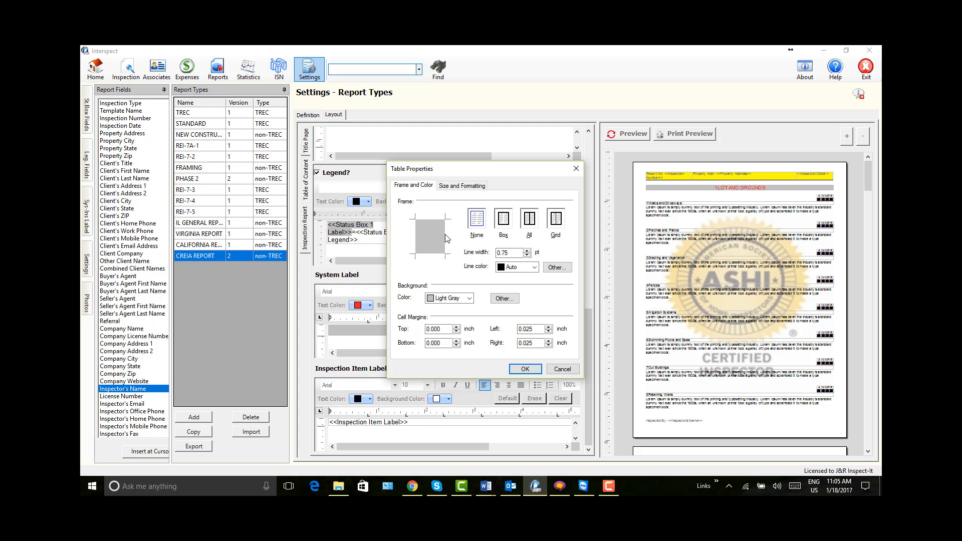
pyautogui.click(562, 369)
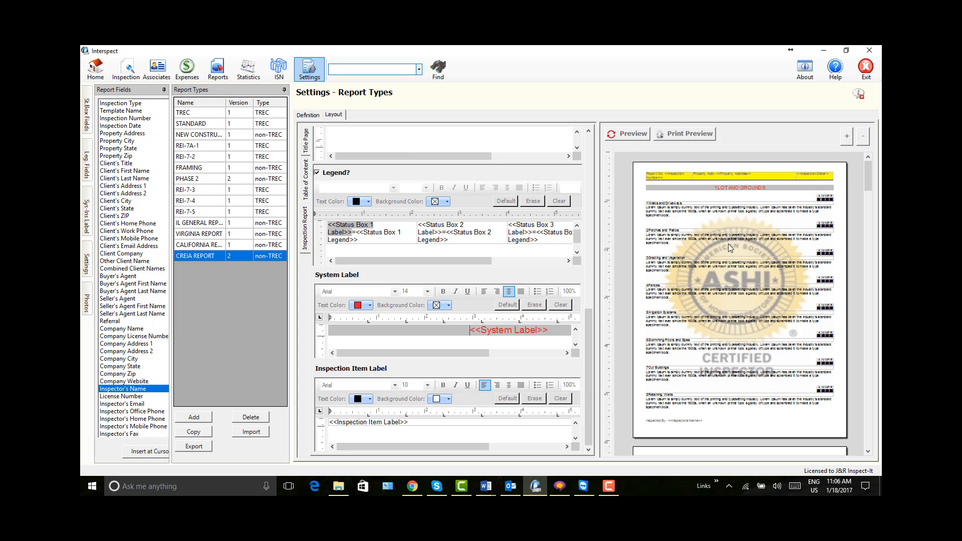
# Step: Examine how the system headings look across the pages of the Inspection Report preview
pyautogui.scroll(-3, 728, 243)
pyautogui.scroll(-2, 726, 242)
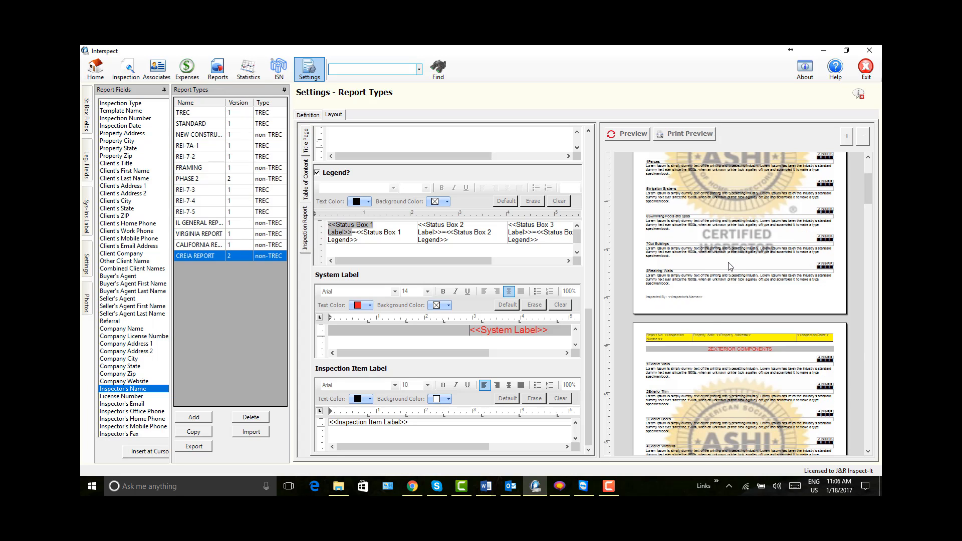
pyautogui.scroll(-3, 716, 328)
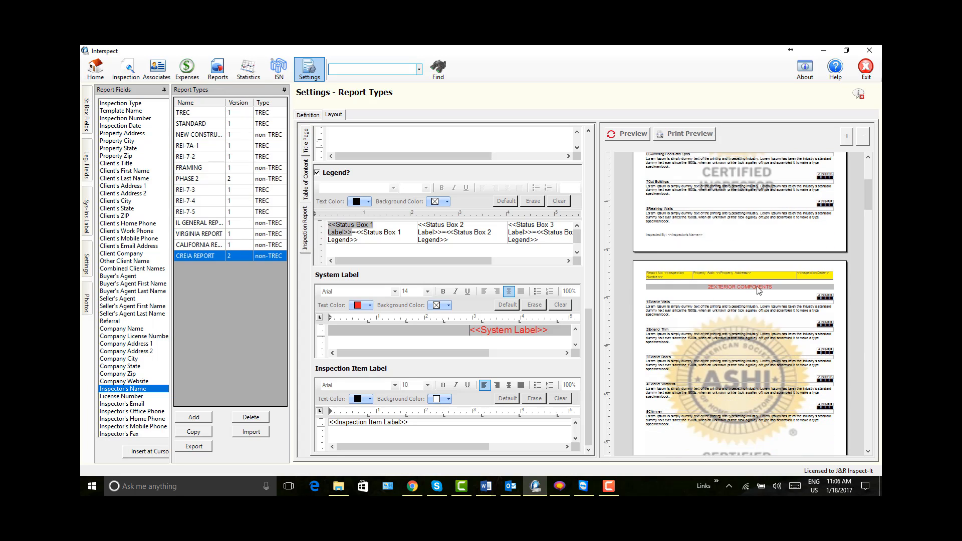
pyautogui.scroll(-2, 751, 284)
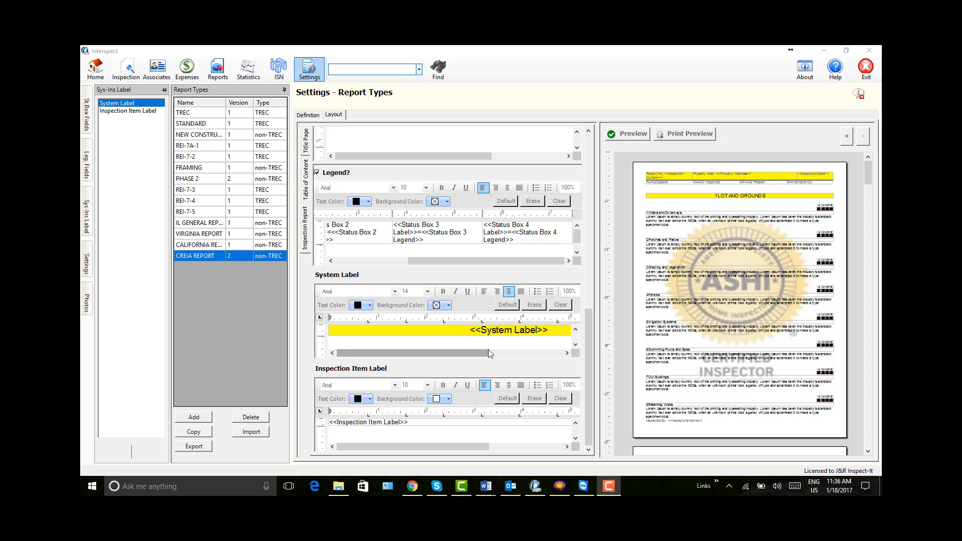
# Step: Erase the System Label content and insert a table with one column and one row in its place
pyautogui.click(535, 305)
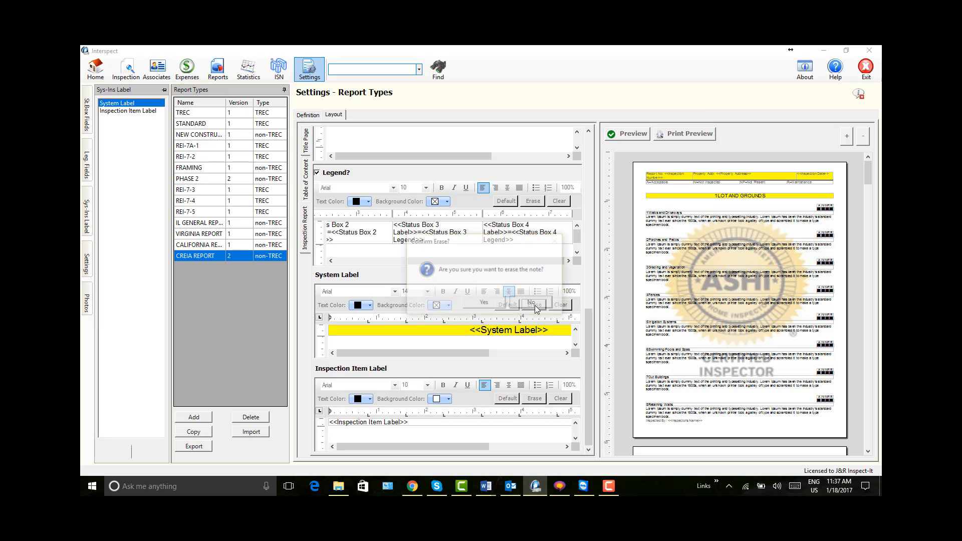
pyautogui.click(484, 303)
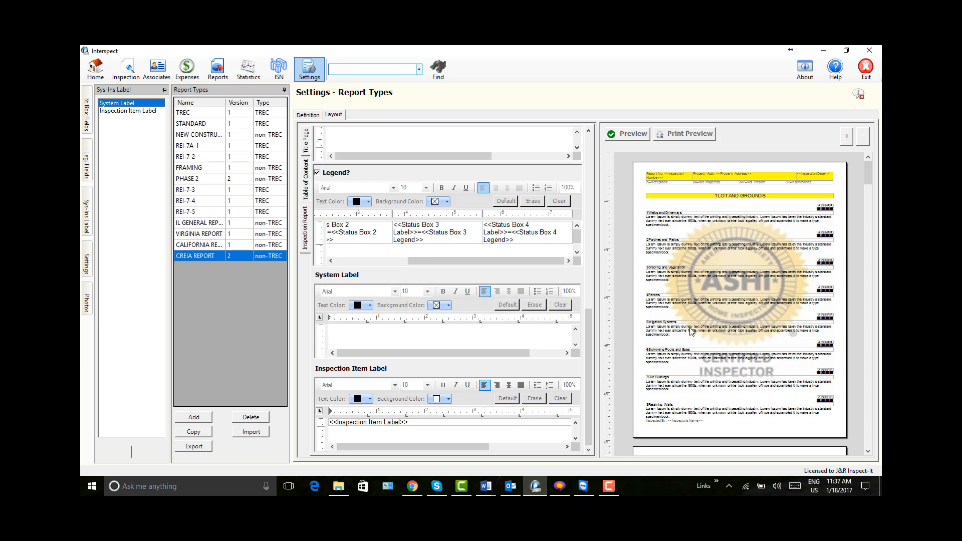
pyautogui.click(352, 336)
pyautogui.rightClick(361, 330)
pyautogui.moveTo(397, 419)
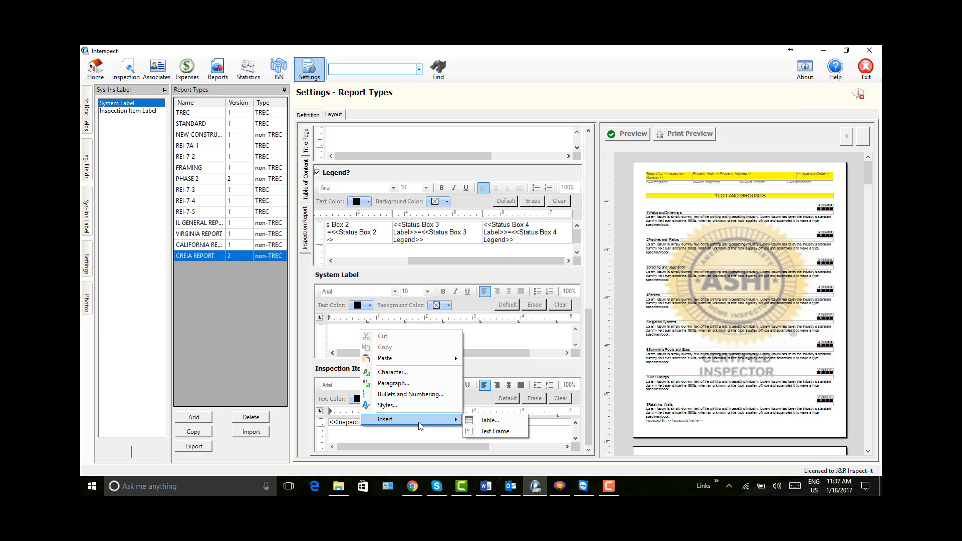
pyautogui.click(488, 421)
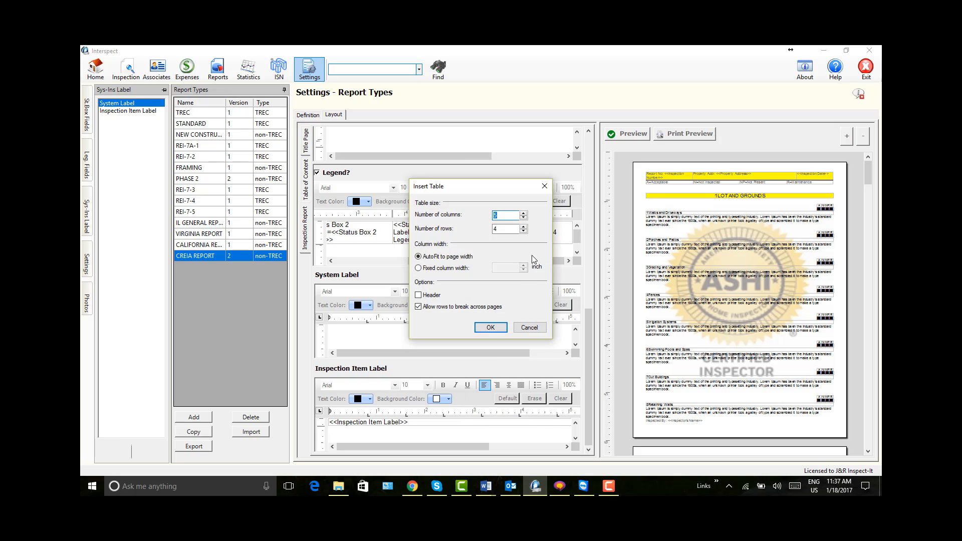
pyautogui.click(523, 217)
pyautogui.click(523, 217)
pyautogui.click(524, 231)
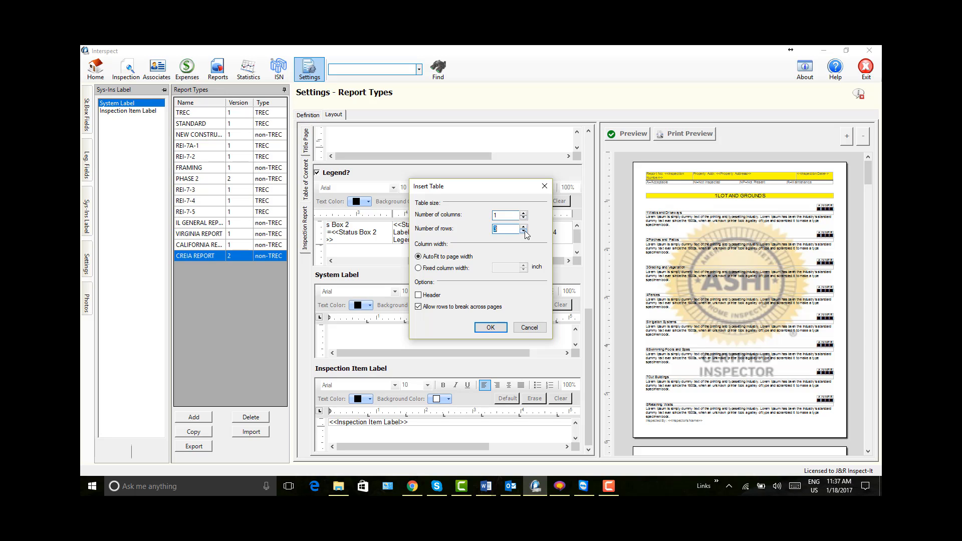
pyautogui.click(490, 327)
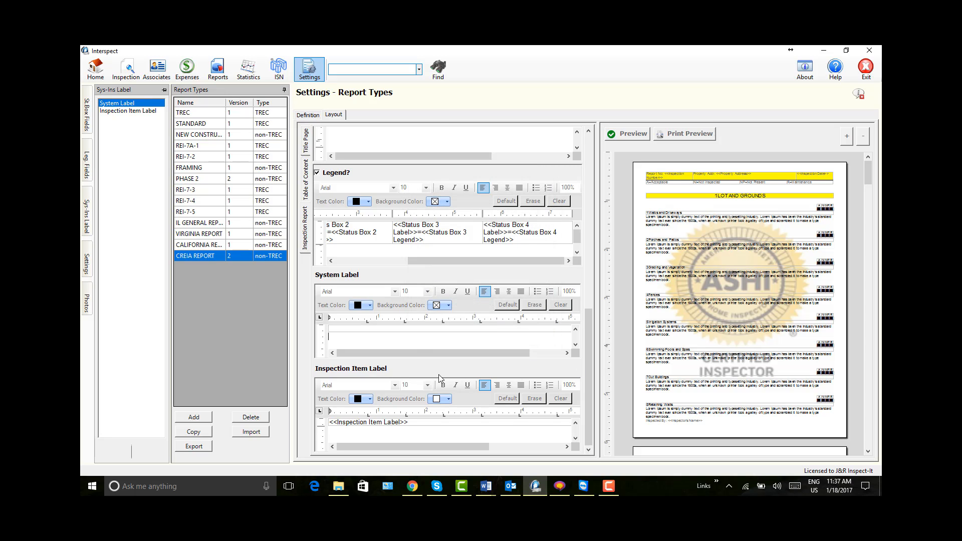
# Step: Insert the System Label field into the new table's cell
pyautogui.click(344, 329)
pyautogui.click(87, 220)
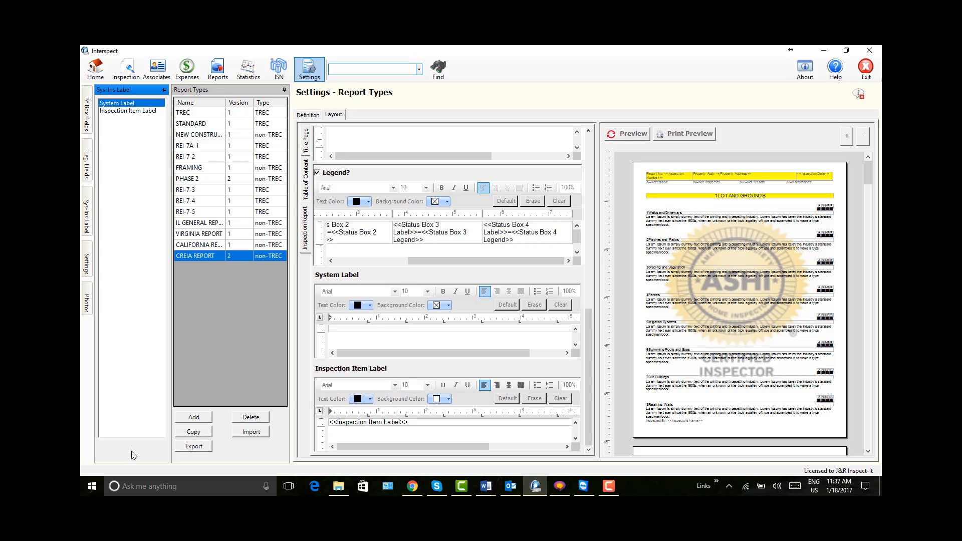
pyautogui.click(132, 450)
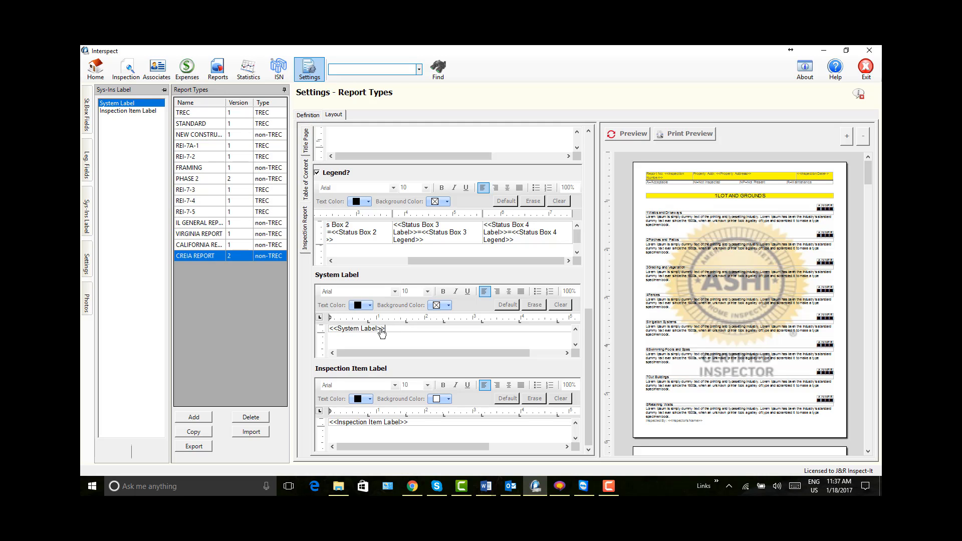
# Step: Set the System Label table's background color to Yellow in its table properties
pyautogui.rightClick(419, 323)
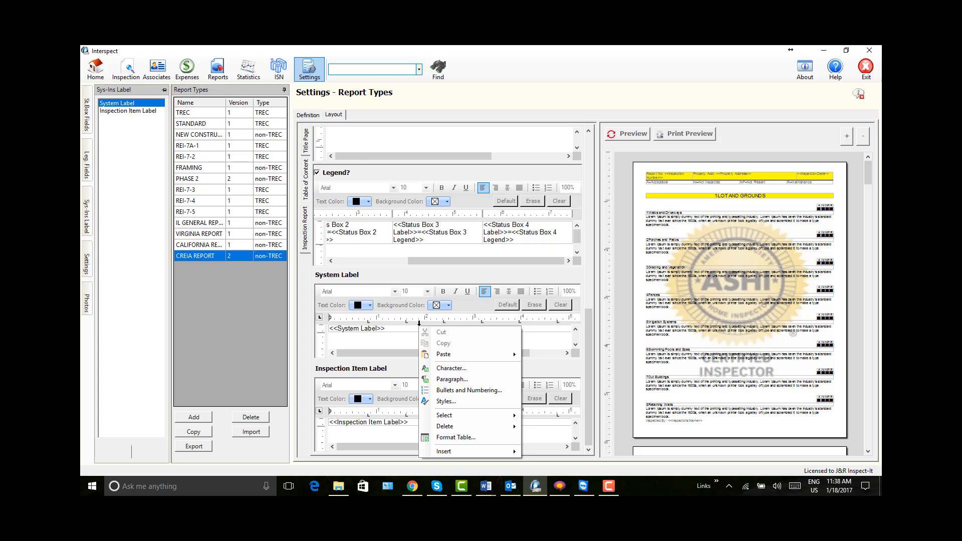
pyautogui.click(461, 437)
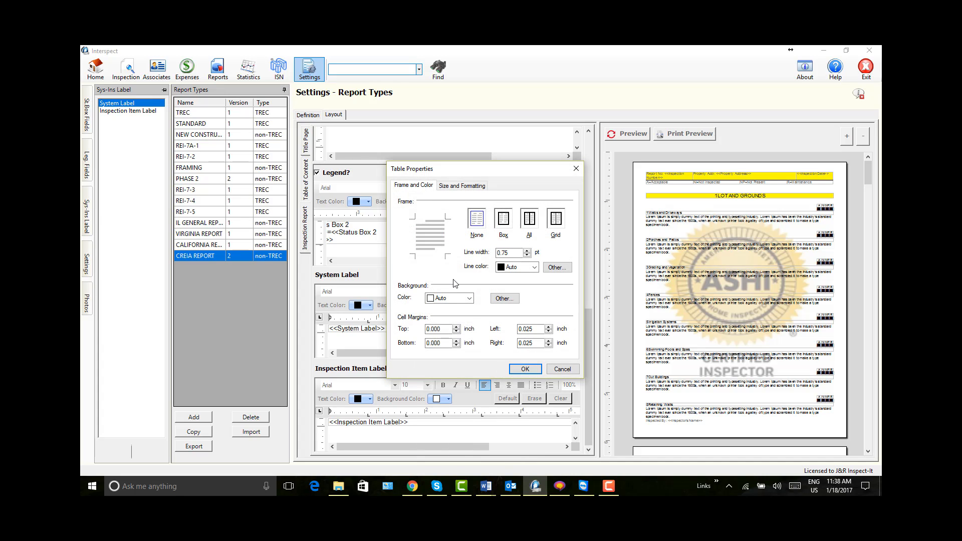
pyautogui.click(468, 299)
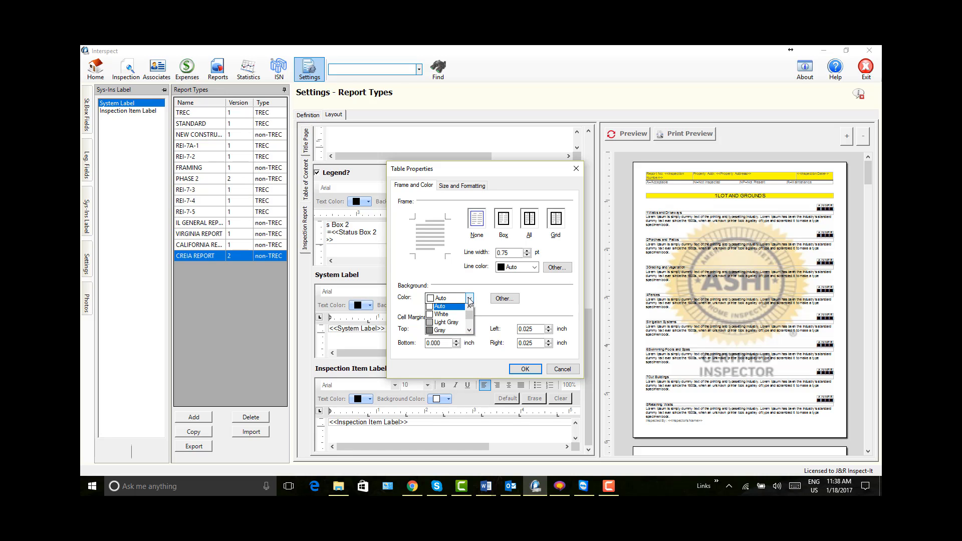
pyautogui.click(470, 331)
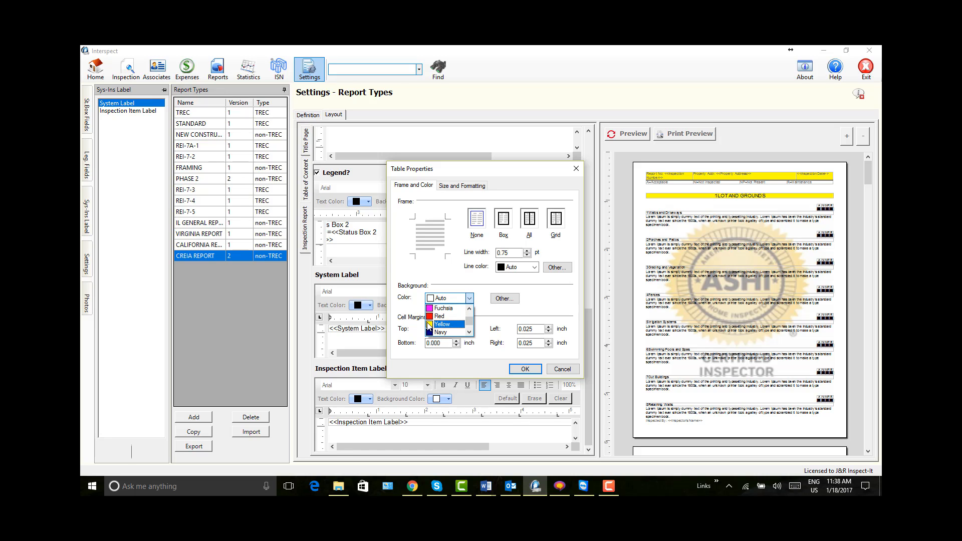
pyautogui.click(444, 325)
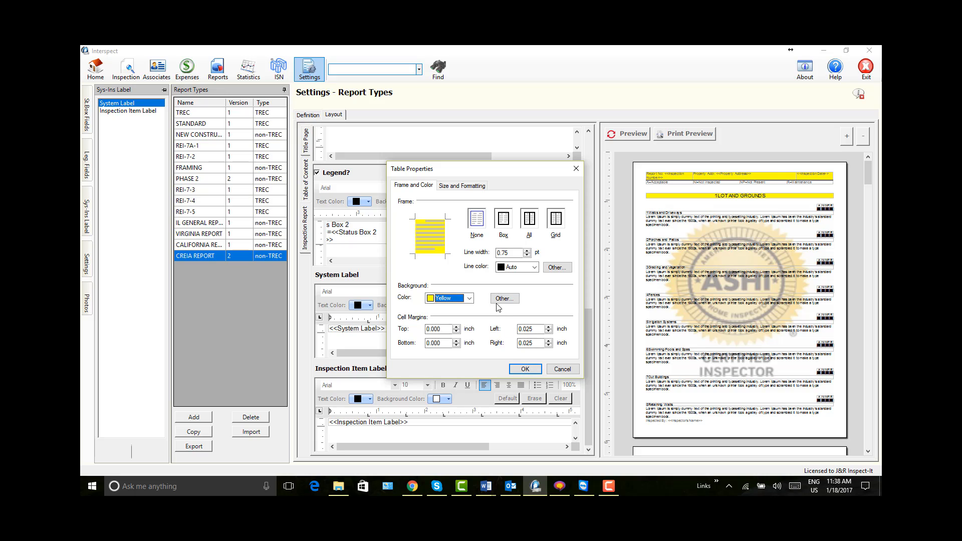
pyautogui.click(524, 369)
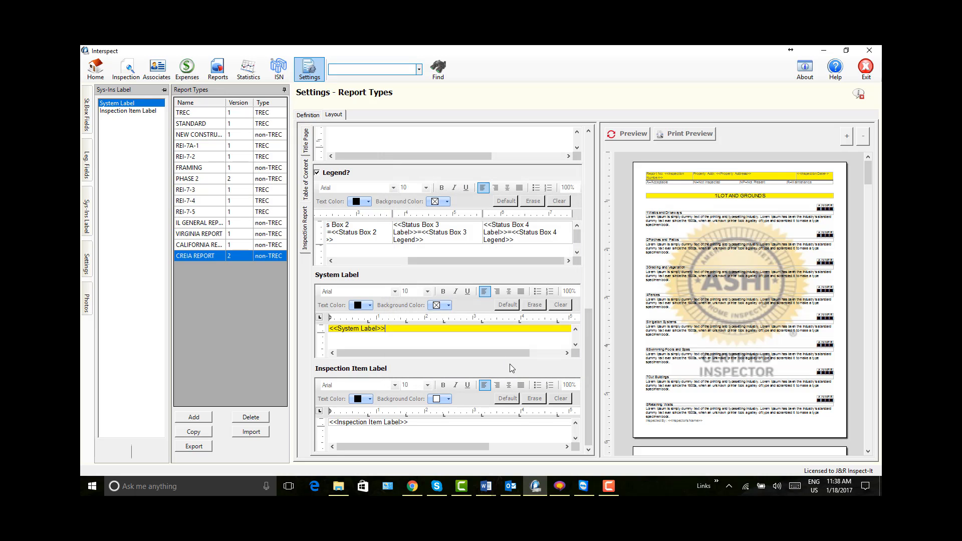
# Step: Choose font size 12 in the System Label editor and center the System Label field in its table
pyautogui.click(428, 292)
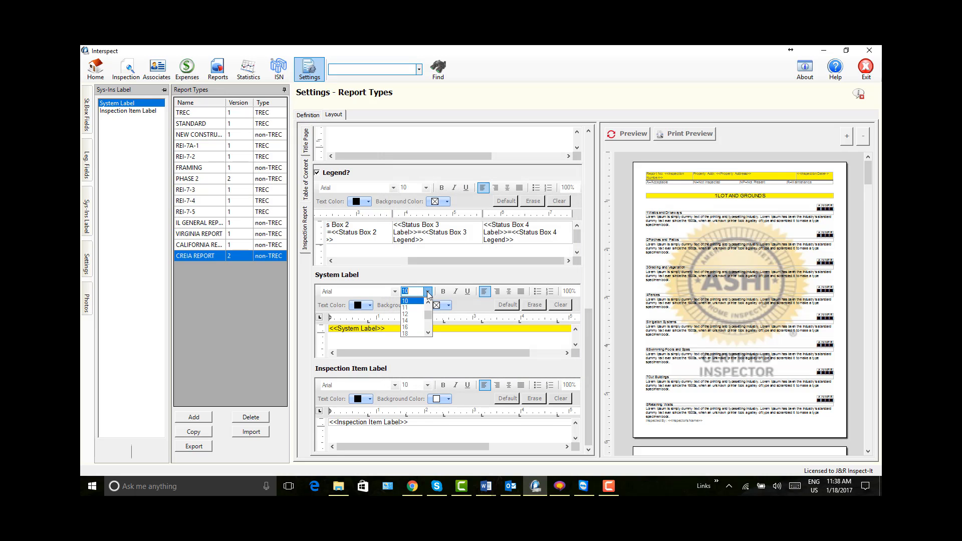
pyautogui.click(410, 315)
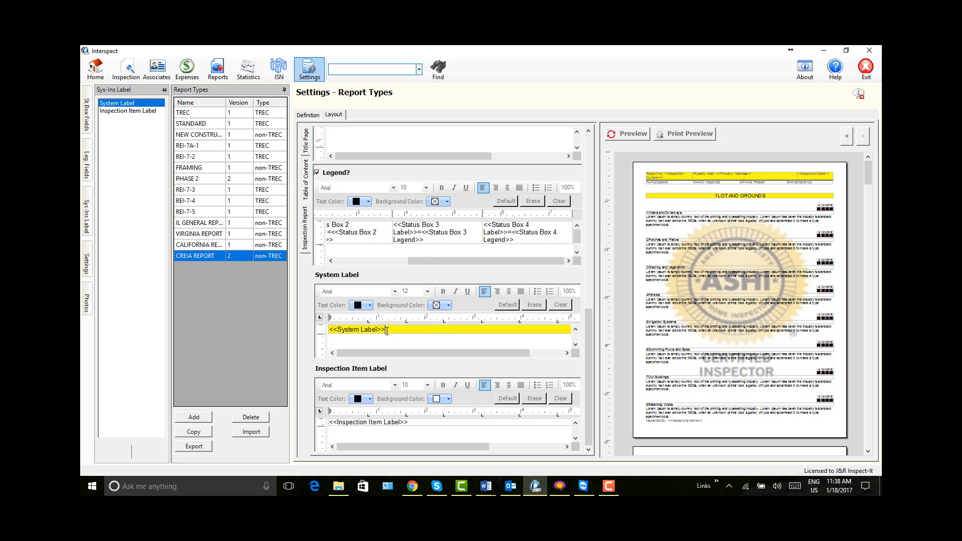
pyautogui.tripleClick(327, 331)
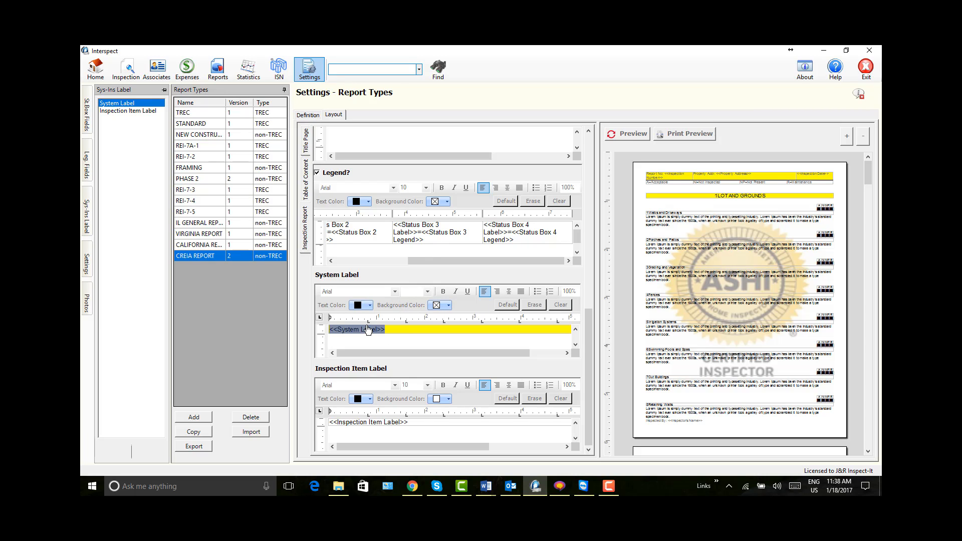
pyautogui.click(509, 291)
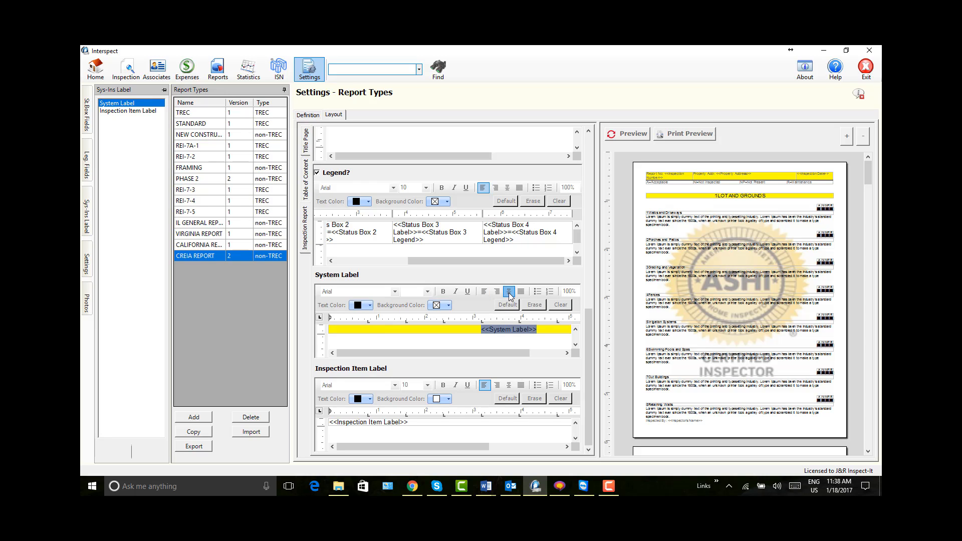
# Step: Format the selected System Label text in red at font size 12 and refresh the report preview
pyautogui.click(370, 305)
pyautogui.click(370, 306)
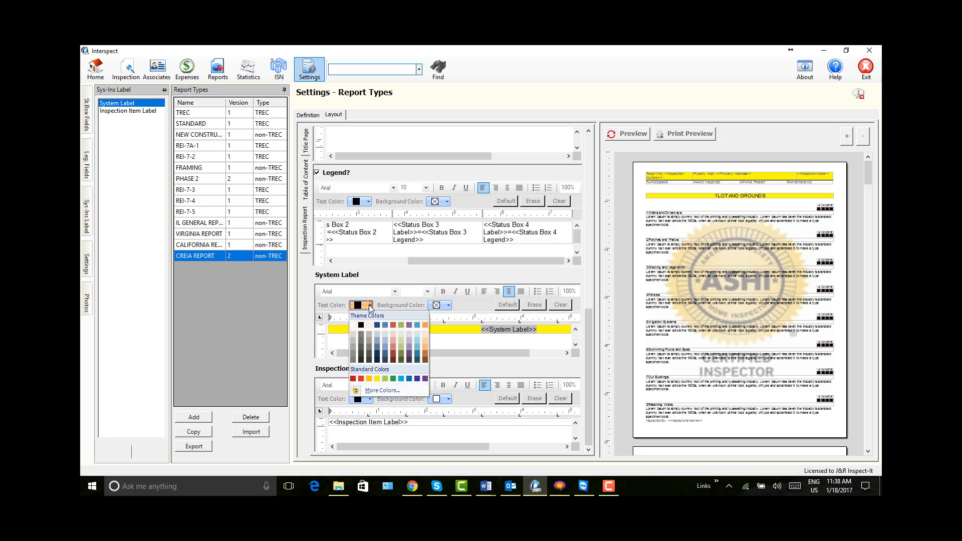
pyautogui.click(361, 379)
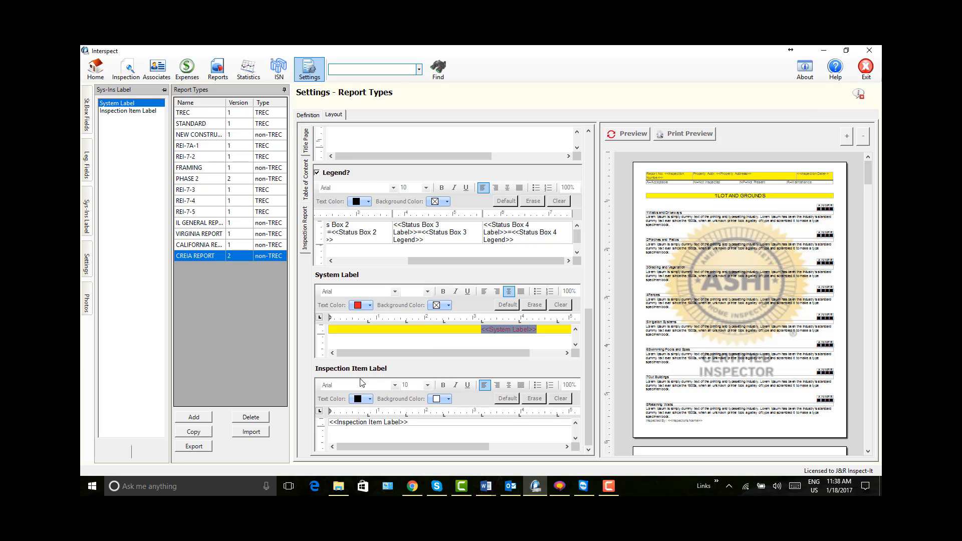
pyautogui.click(428, 293)
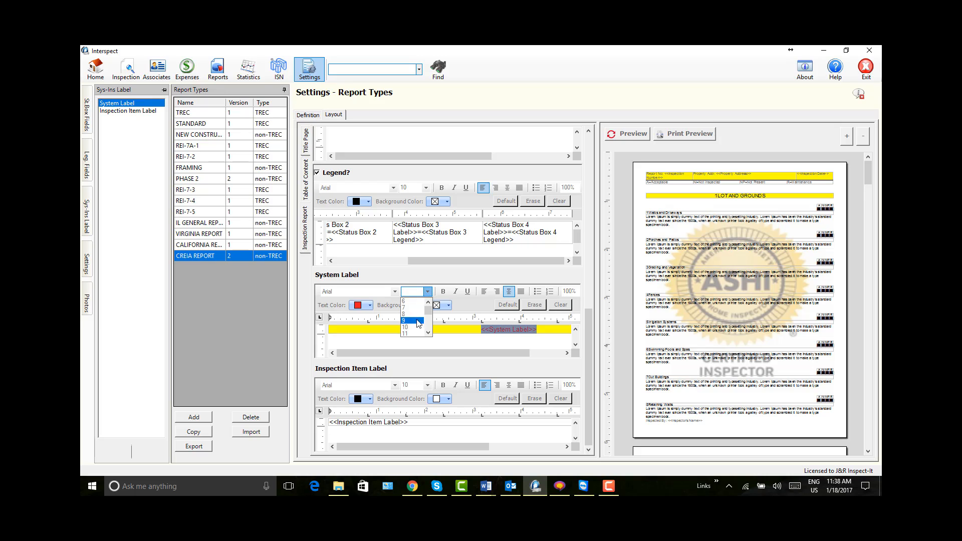
pyautogui.click(428, 333)
pyautogui.click(427, 333)
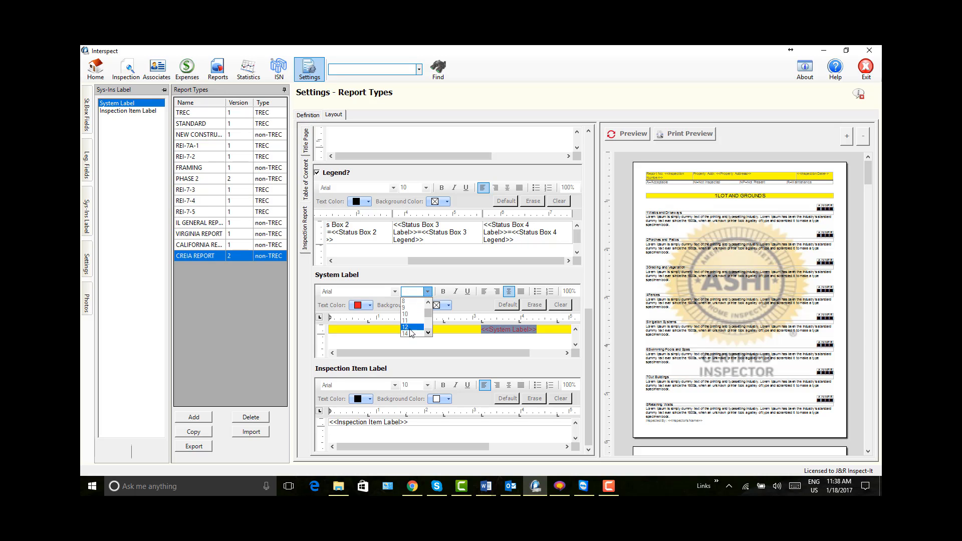
pyautogui.click(412, 329)
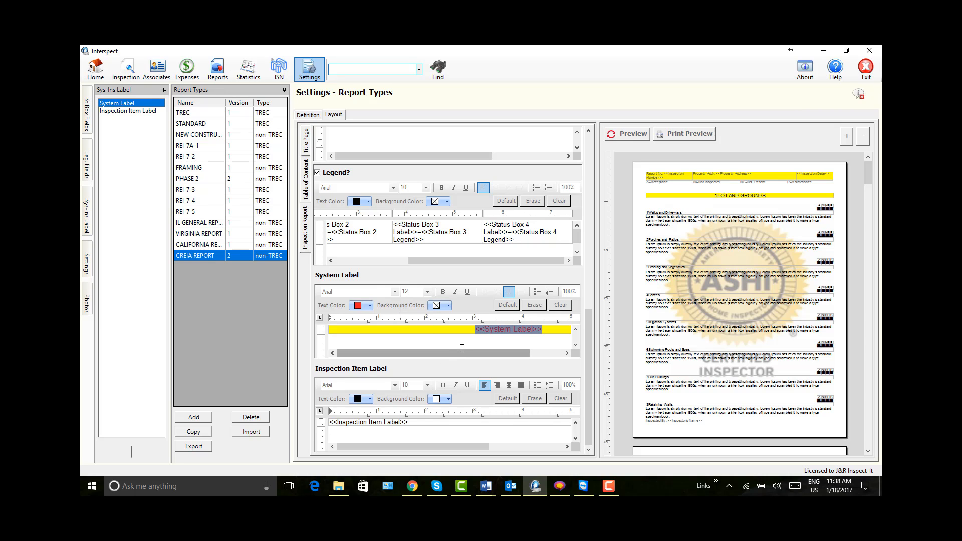
pyautogui.click(629, 132)
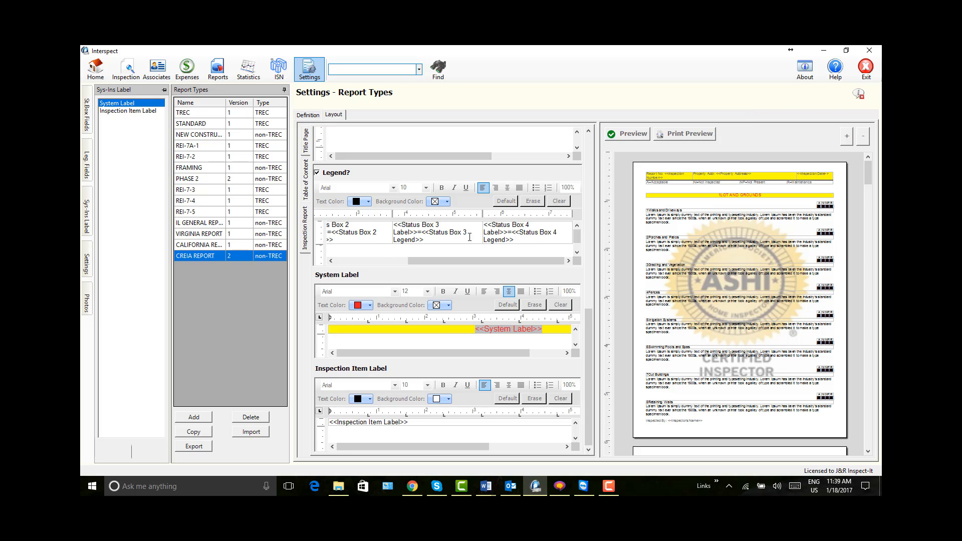
# Step: Give the Legend table a Grid frame with a 1.50 pt line width and refresh the report preview
pyautogui.click(309, 116)
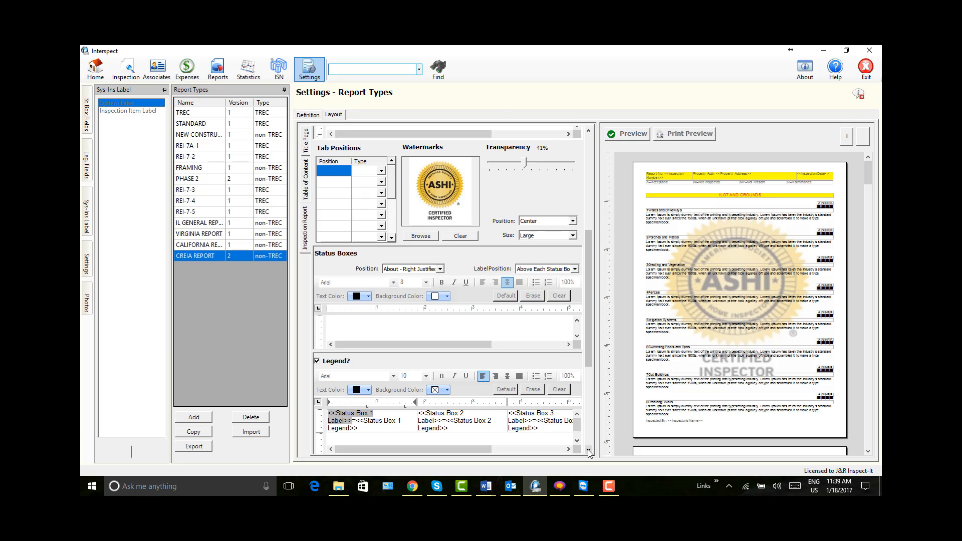
pyautogui.moveTo(588, 450); pyautogui.dragTo(589, 450)
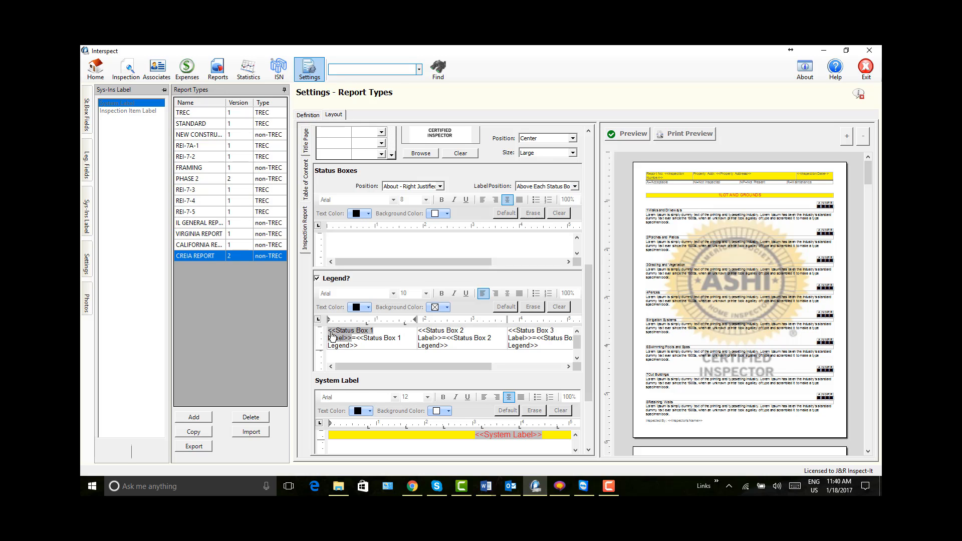
pyautogui.moveTo(331, 336); pyautogui.dragTo(580, 339)
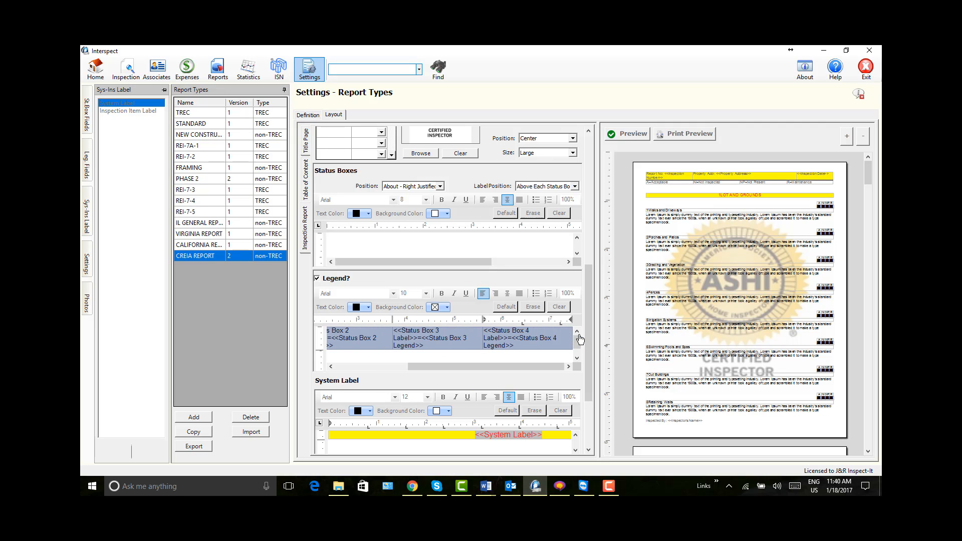
pyautogui.rightClick(545, 341)
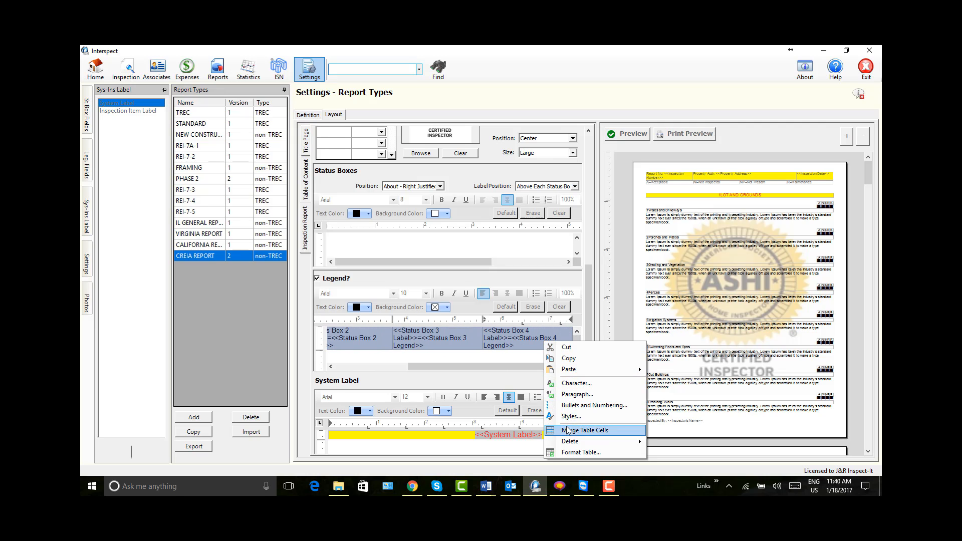
pyautogui.click(584, 450)
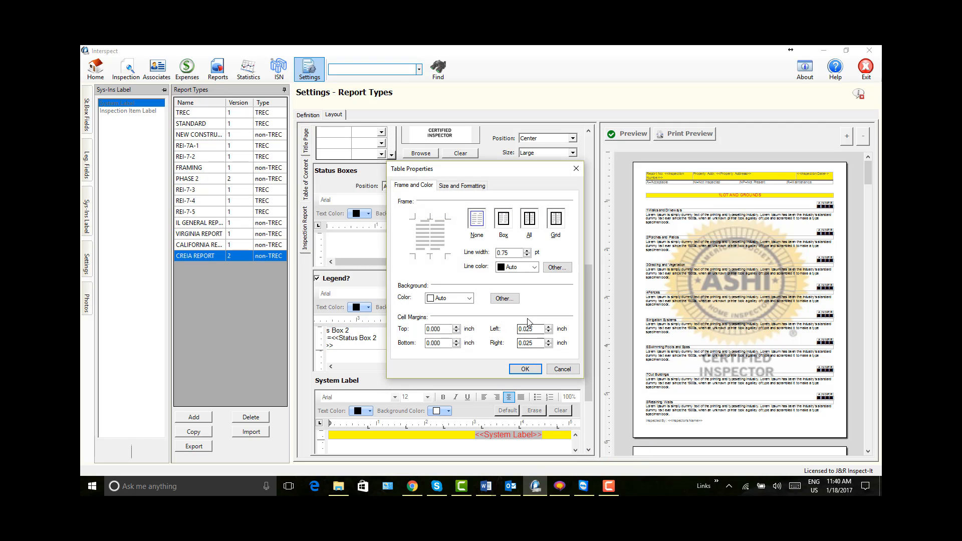
pyautogui.click(556, 220)
pyautogui.click(527, 249)
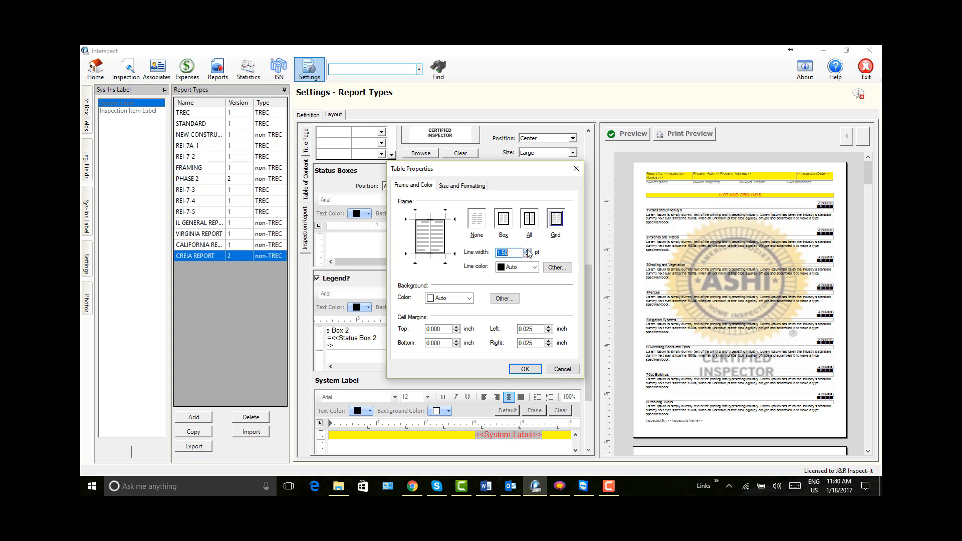
pyautogui.click(531, 370)
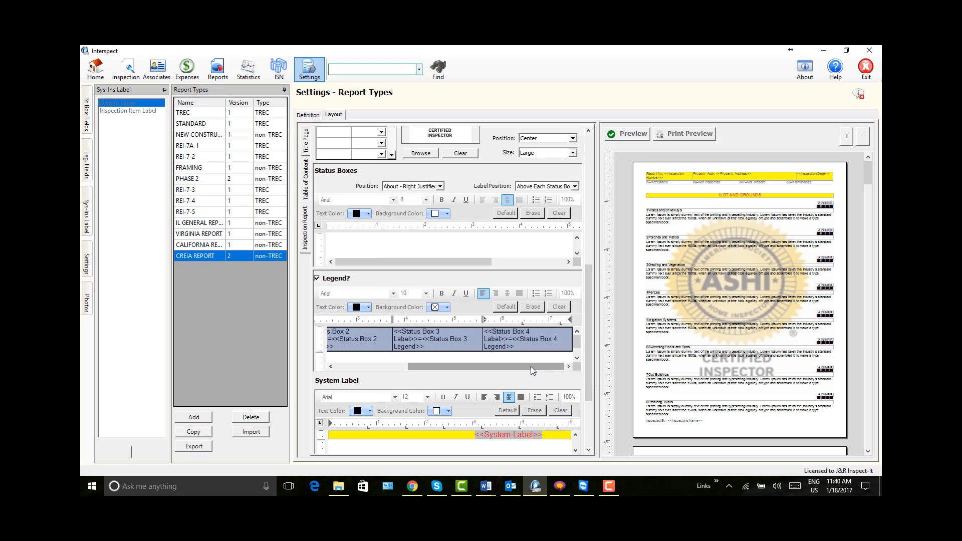
pyautogui.click(629, 134)
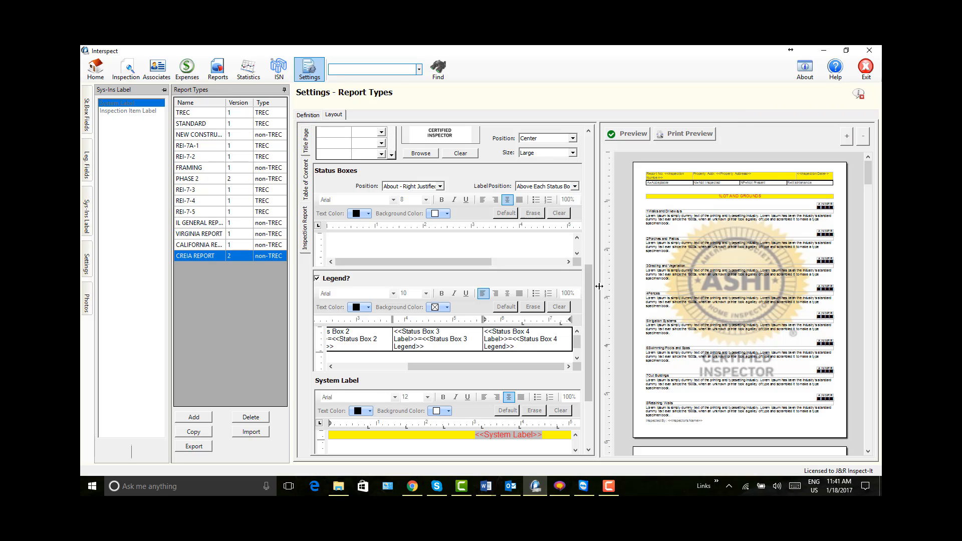
# Step: Narrow all four status box columns of the Legend table to free up room at the end of its row
pyautogui.moveTo(600, 287); pyautogui.dragTo(786, 288)
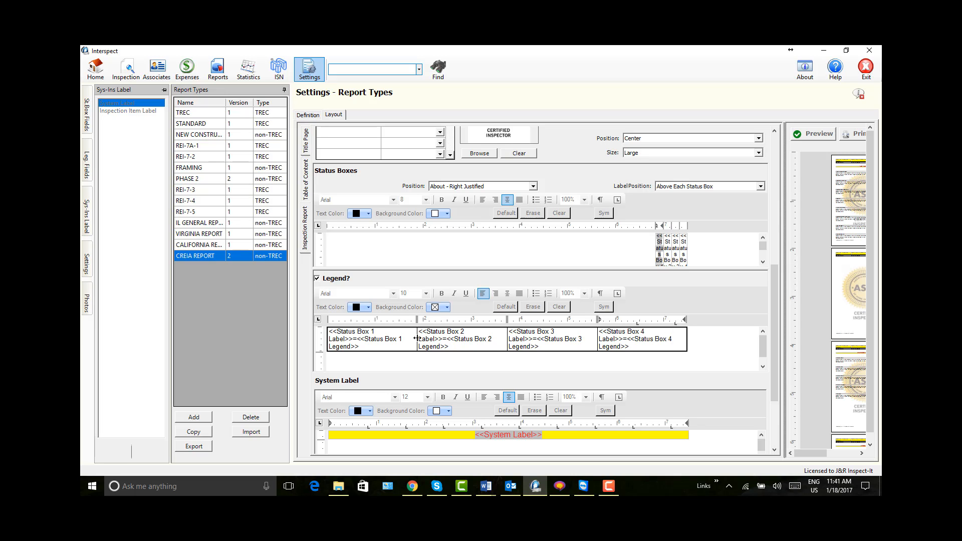
pyautogui.moveTo(416, 339); pyautogui.dragTo(387, 335)
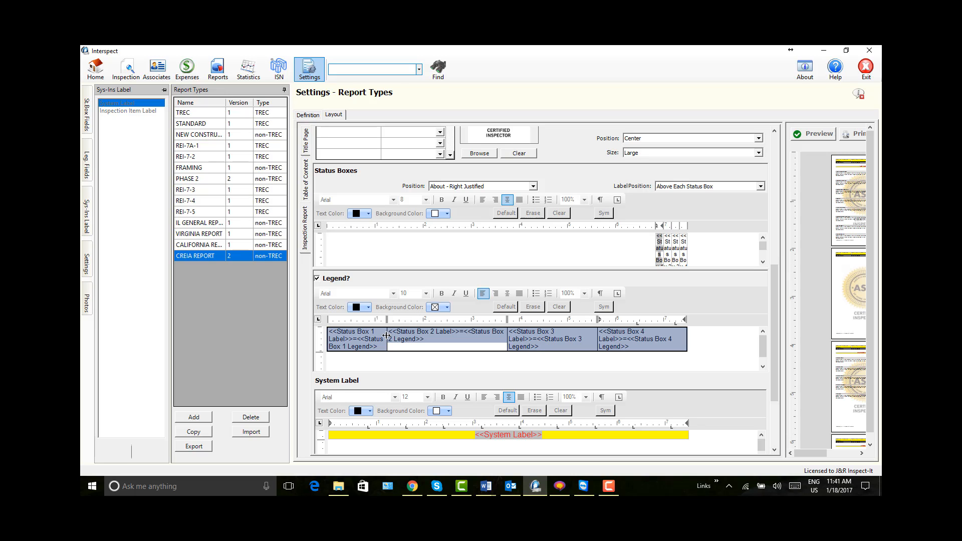
pyautogui.moveTo(505, 335); pyautogui.dragTo(460, 331)
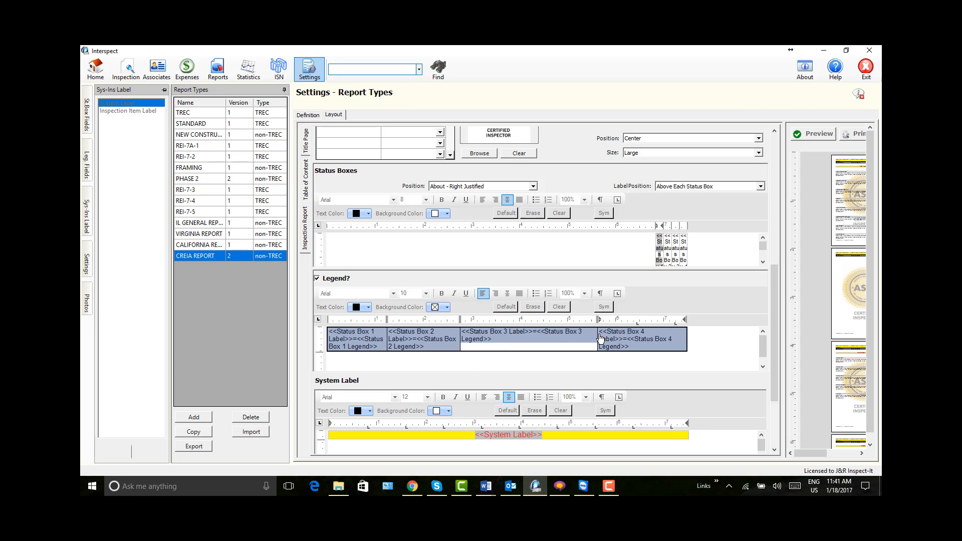
pyautogui.moveTo(598, 334); pyautogui.dragTo(521, 329)
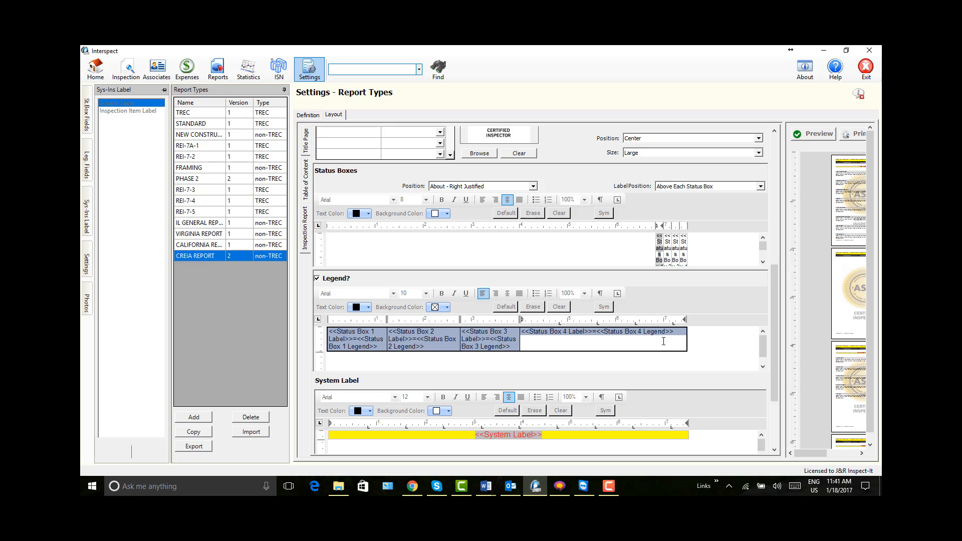
pyautogui.moveTo(688, 337); pyautogui.dragTo(583, 334)
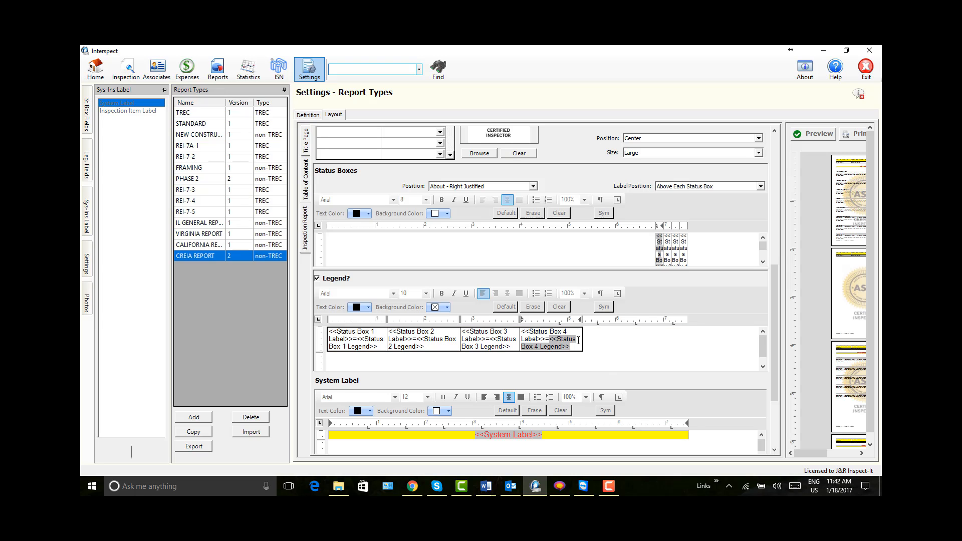
# Step: Insert a new table column to the right of the Status Box 4 cell in the Legend table
pyautogui.rightClick(577, 340)
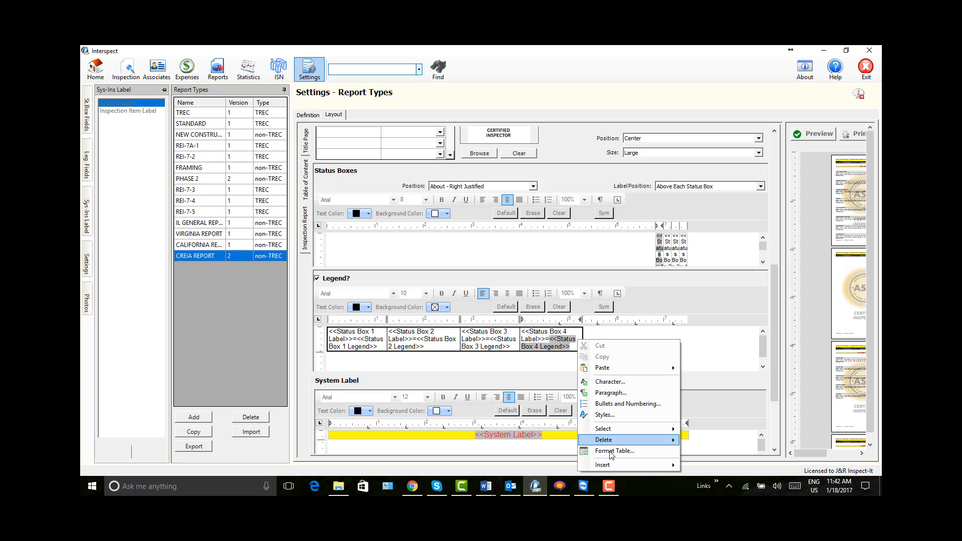
pyautogui.moveTo(608, 466)
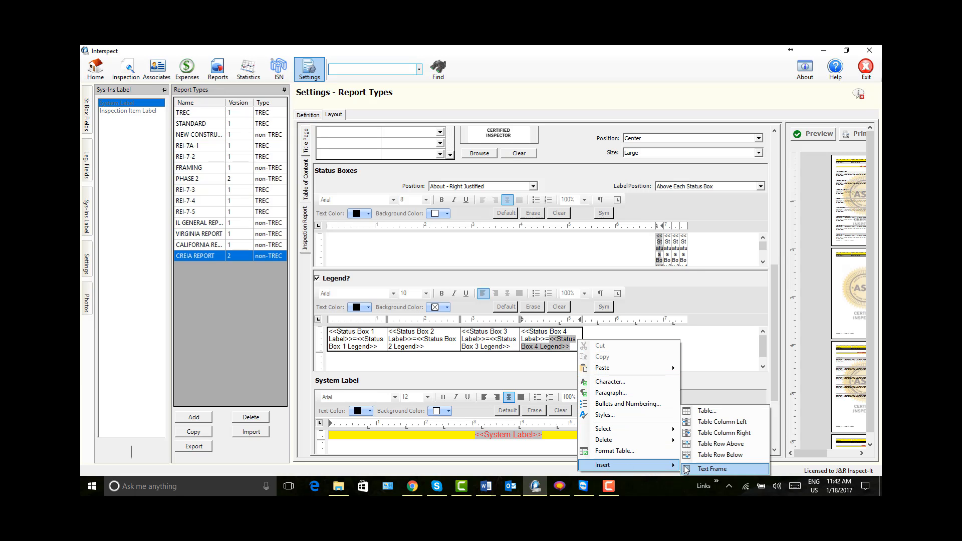
pyautogui.click(709, 439)
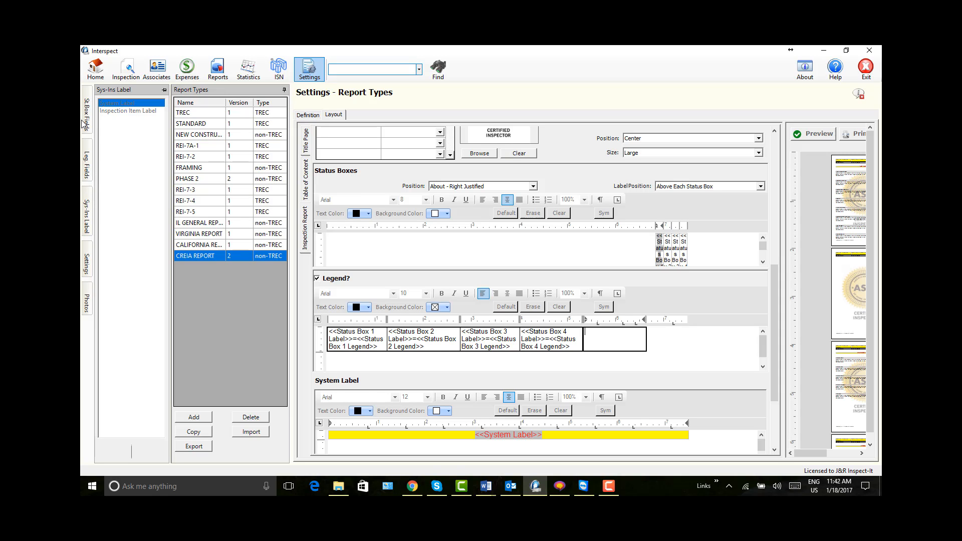
# Step: Fill the empty Legend cell with the Status Box 5 Label field, an equals sign and the Status Box 5 Legend field
pyautogui.click(88, 162)
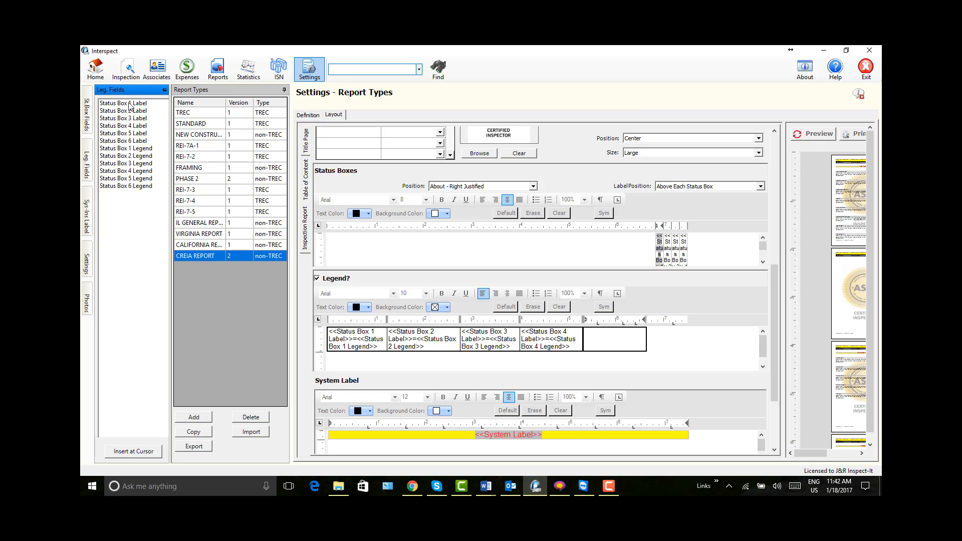
pyautogui.click(133, 133)
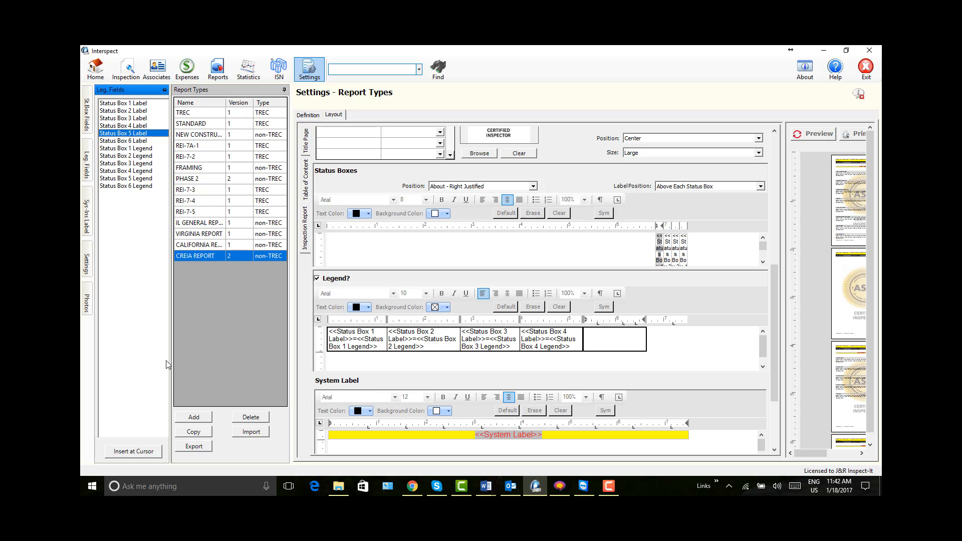
pyautogui.click(134, 451)
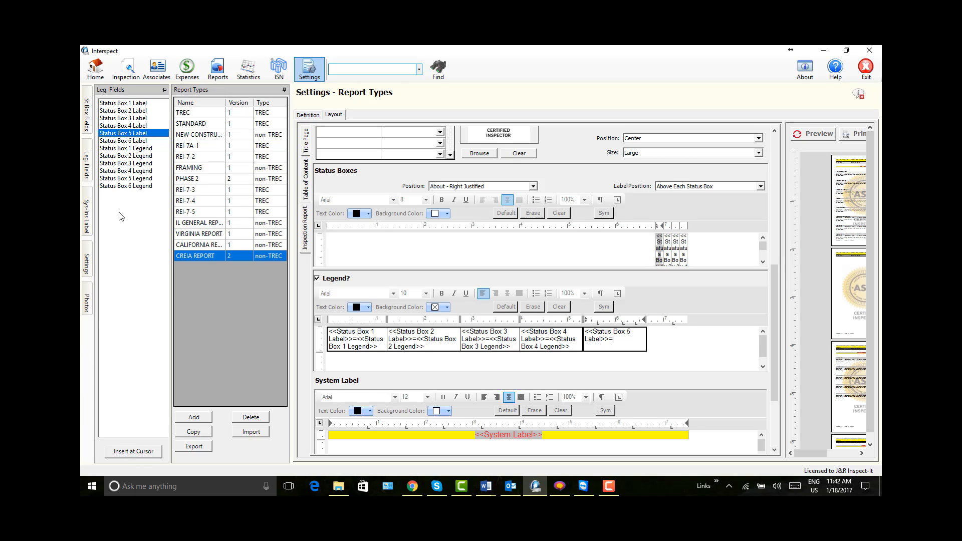
pyautogui.click(125, 180)
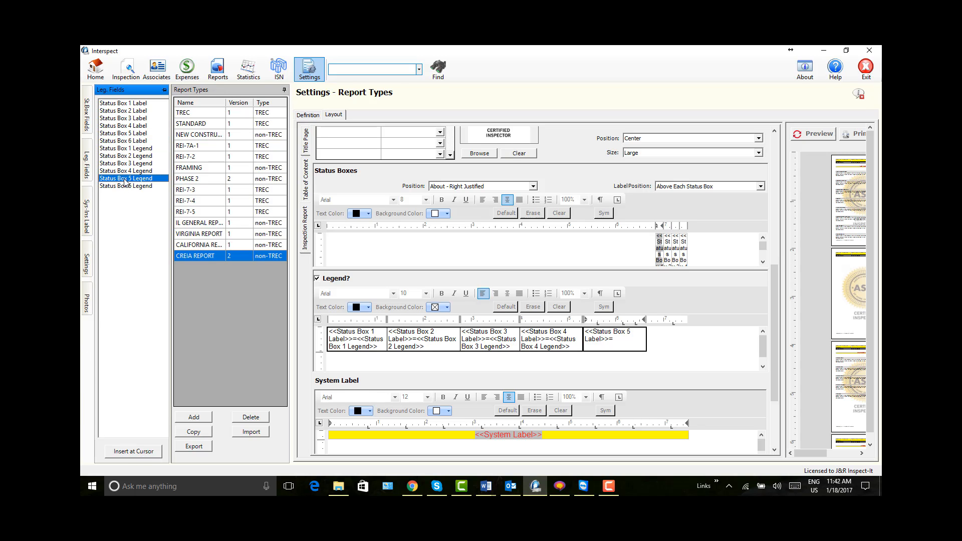
pyautogui.click(150, 452)
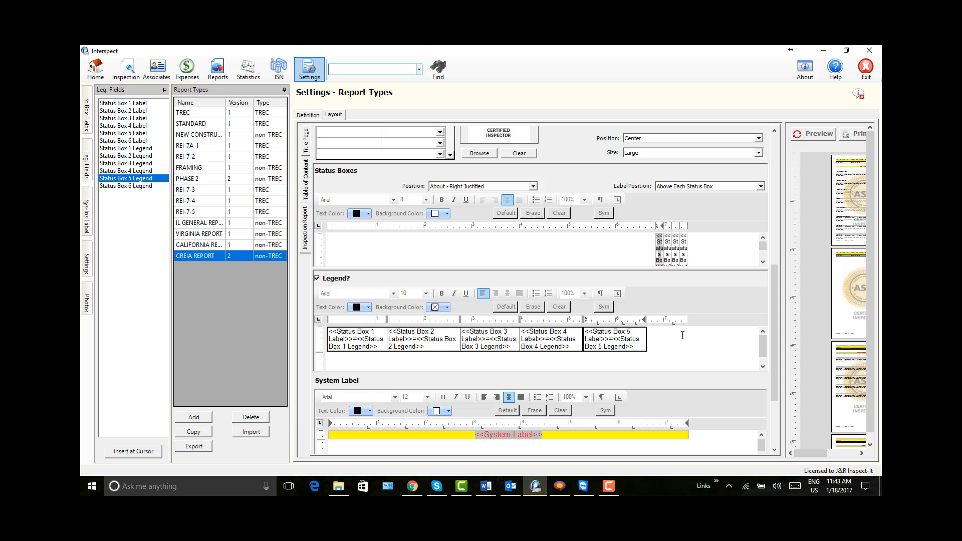
# Step: Refresh the report preview and enlarge it to check the Legend table's new fifth column
pyautogui.moveTo(785, 270); pyautogui.dragTo(680, 288)
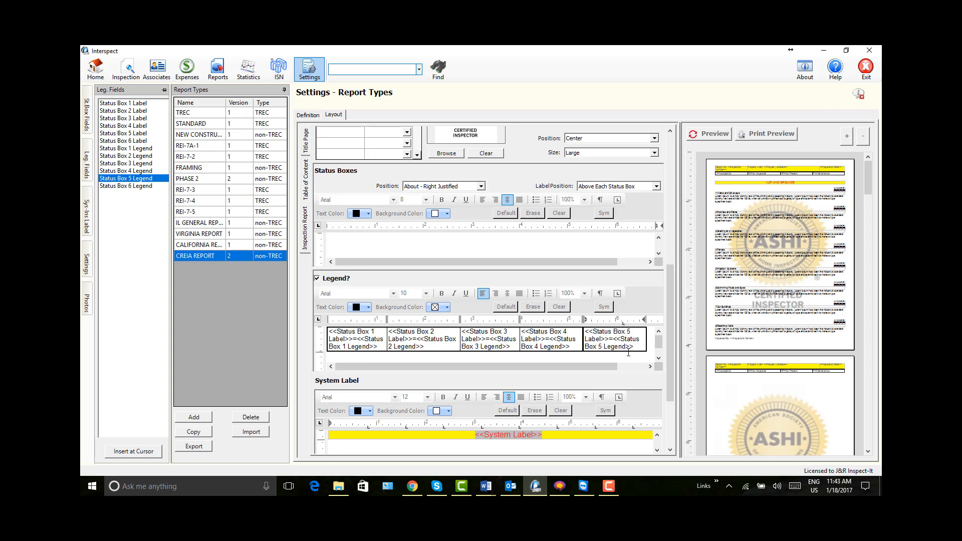
pyautogui.click(709, 135)
pyautogui.moveTo(679, 221); pyautogui.dragTo(516, 218)
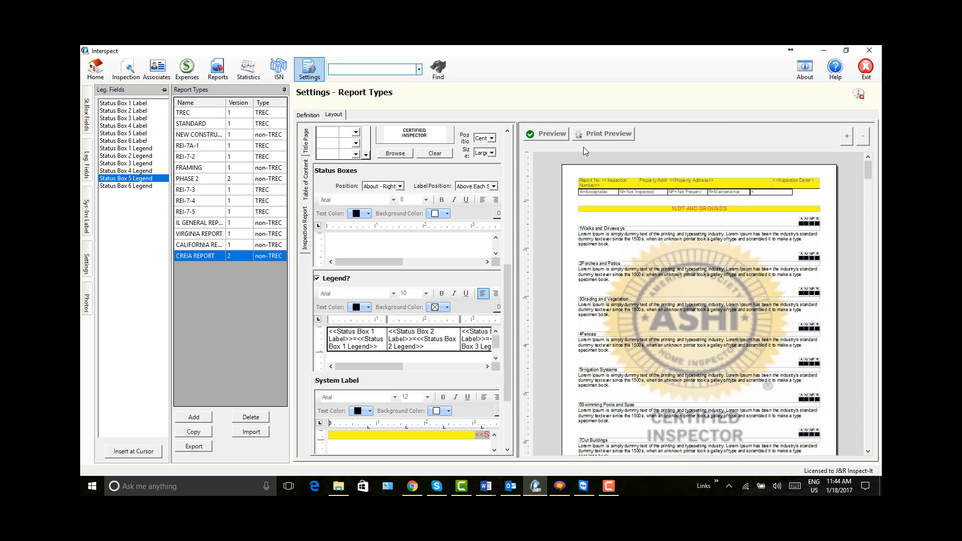
pyautogui.click(846, 136)
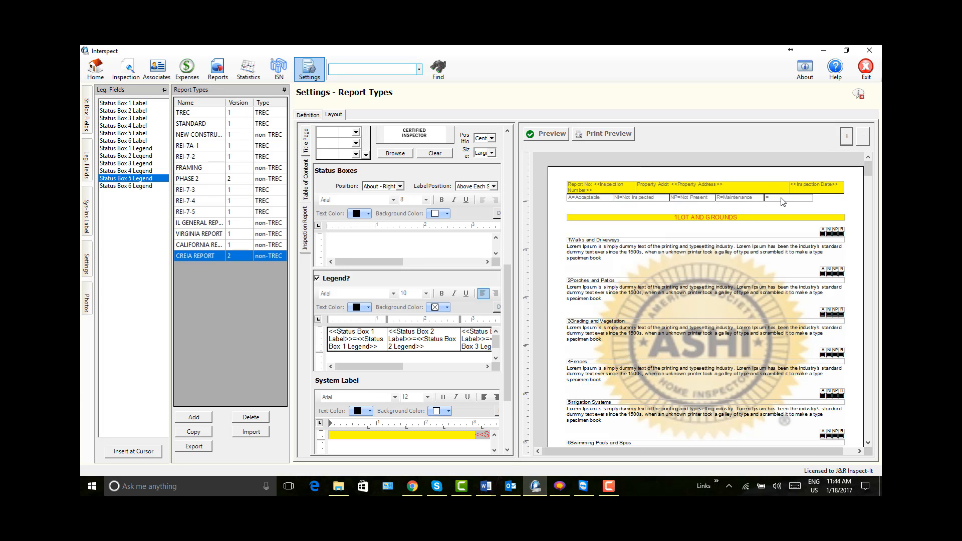